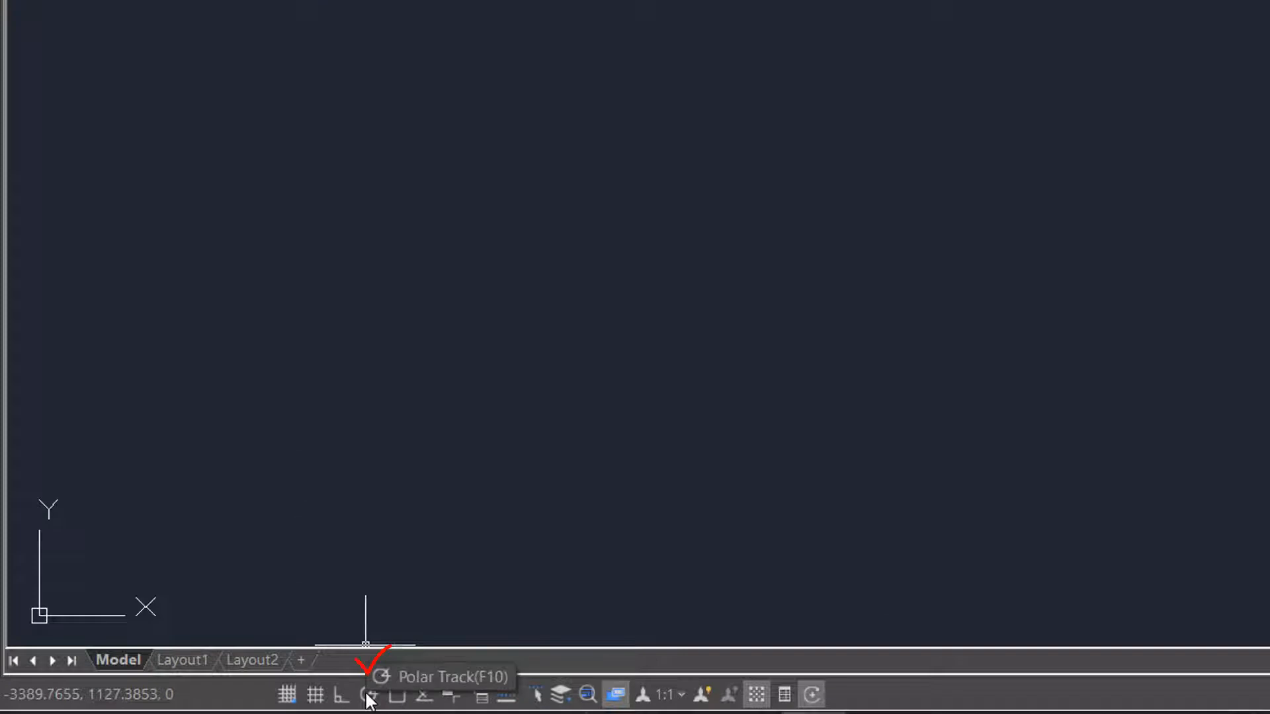
# Step: Turn on polar tracking, object snap with the Geometric Center, Center and Tangent modes added, and dynamic input
pyautogui.click(369, 694)
pyautogui.rightClick(398, 696)
pyautogui.click(500, 257)
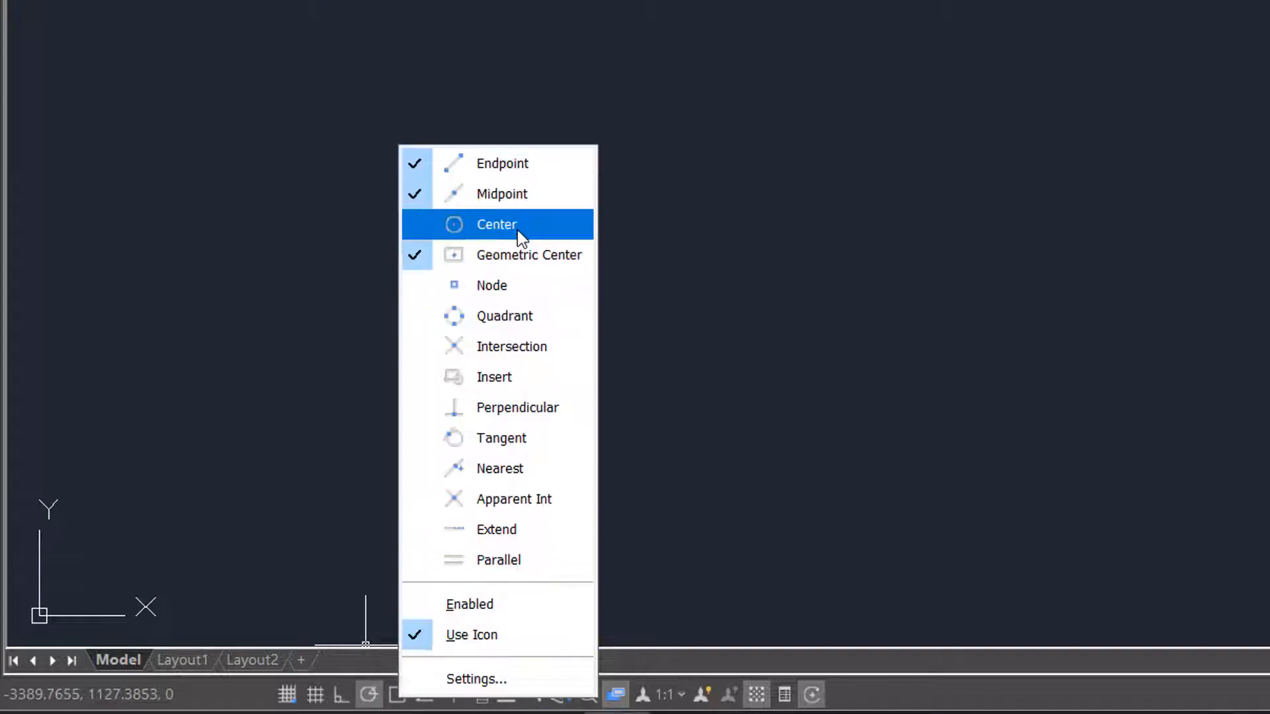
pyautogui.click(517, 226)
pyautogui.click(549, 439)
pyautogui.click(483, 604)
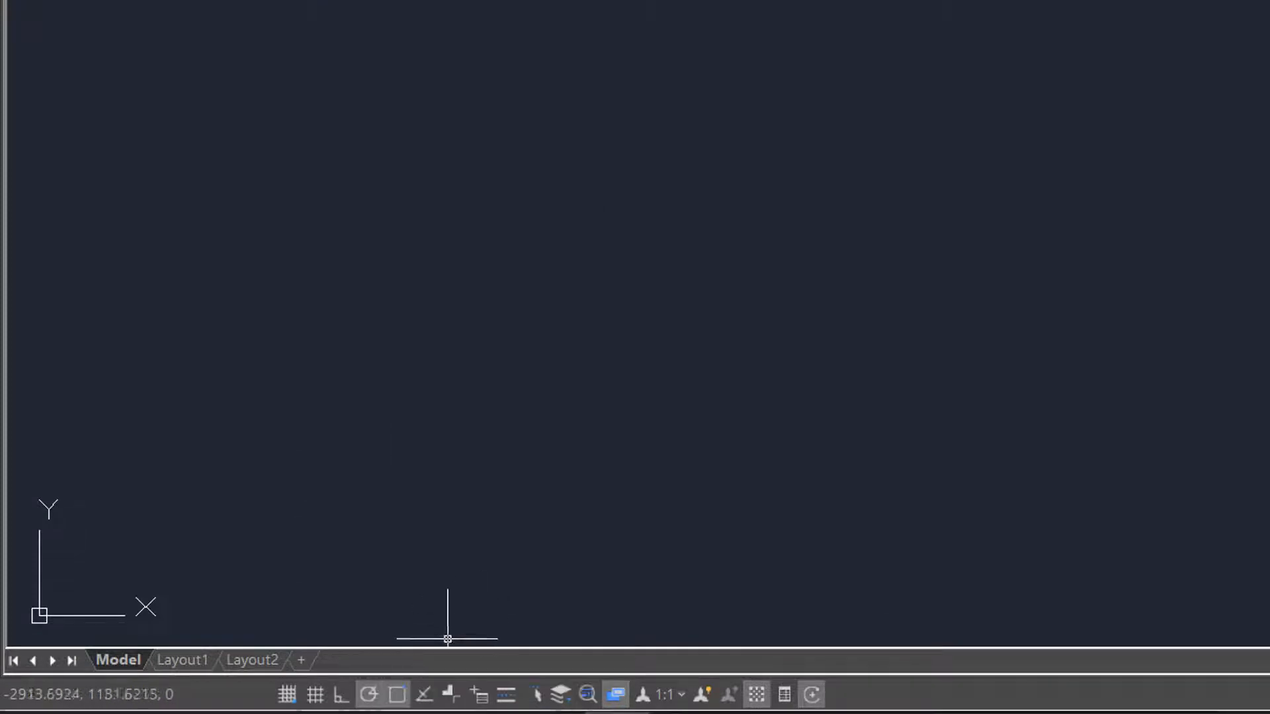
pyautogui.click(486, 698)
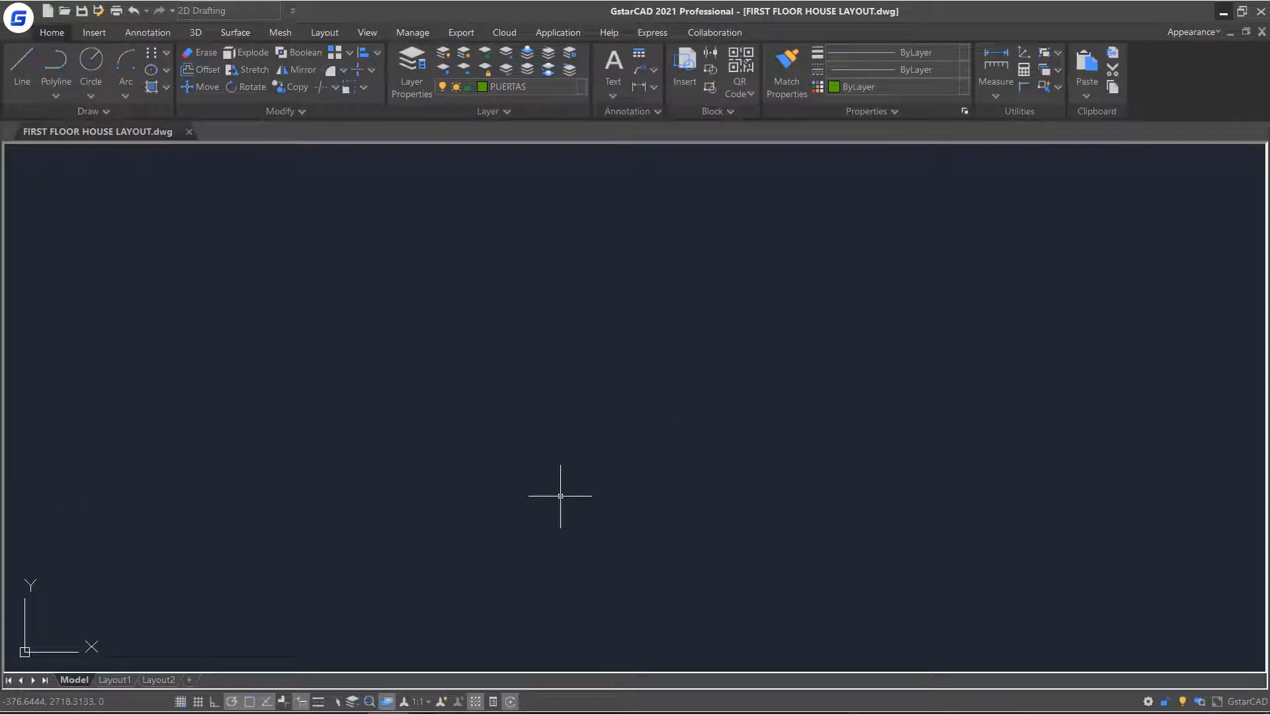
# Step: Draw a rectangle by two freely picked corners in the empty drawing area
pyautogui.click(56, 96)
pyautogui.click(86, 147)
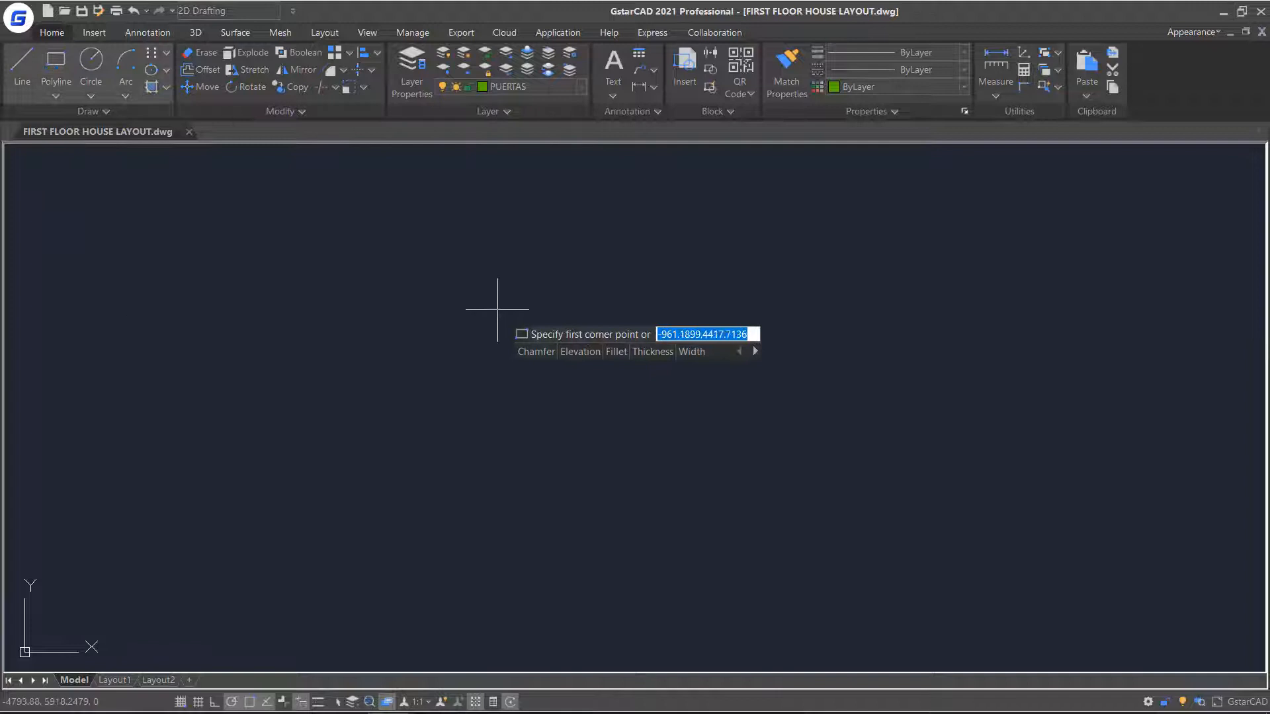
pyautogui.click(480, 311)
pyautogui.scroll(3, 598, 396)
pyautogui.click(524, 341)
pyautogui.moveTo(418, 281); pyautogui.dragTo(542, 405, button='middle')
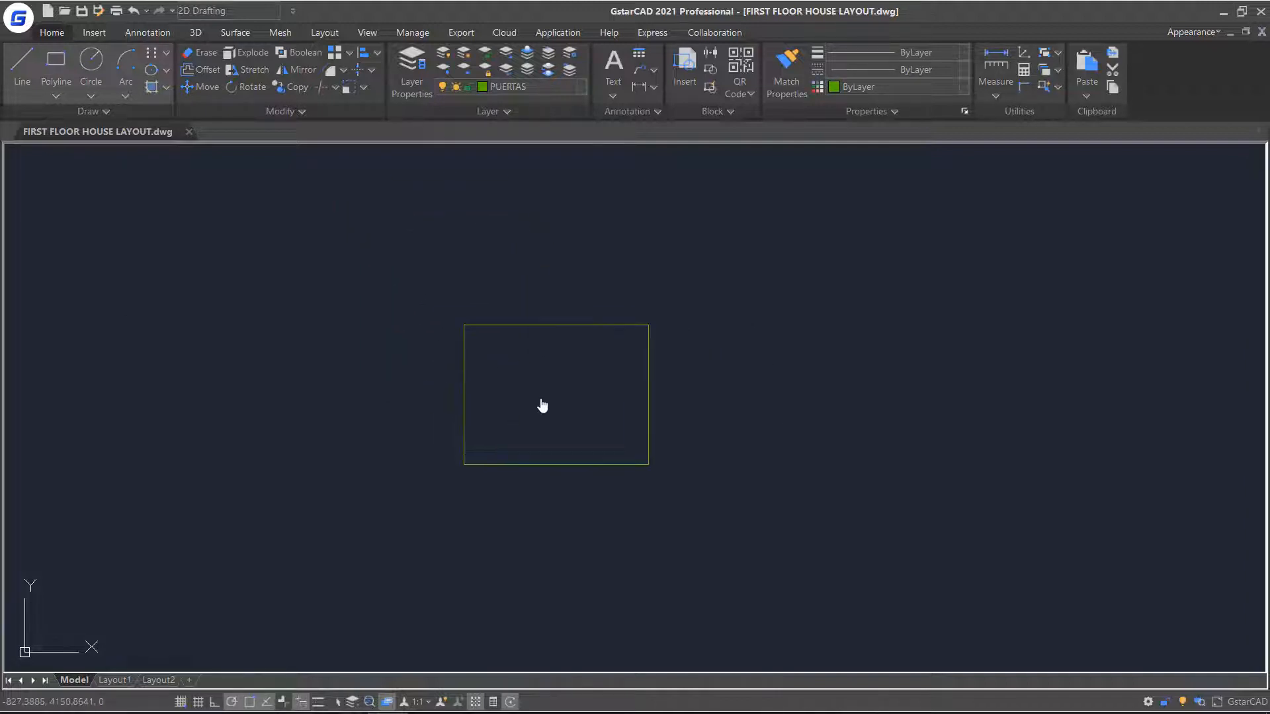
# Step: Draw an arc from the rectangle's upper-left corner, centred on the rectangle's geometric center and ending below its lower edge
pyautogui.click(125, 66)
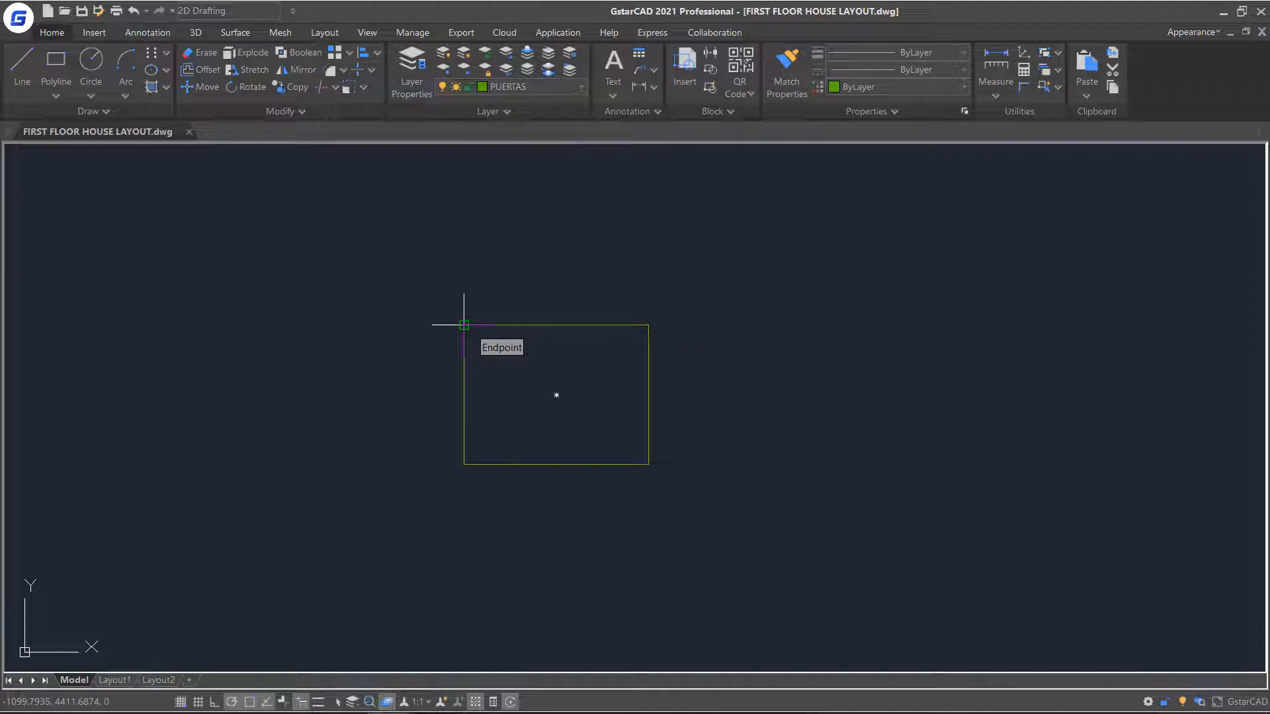
pyautogui.click(464, 324)
pyautogui.press('c')
pyautogui.press('Return')
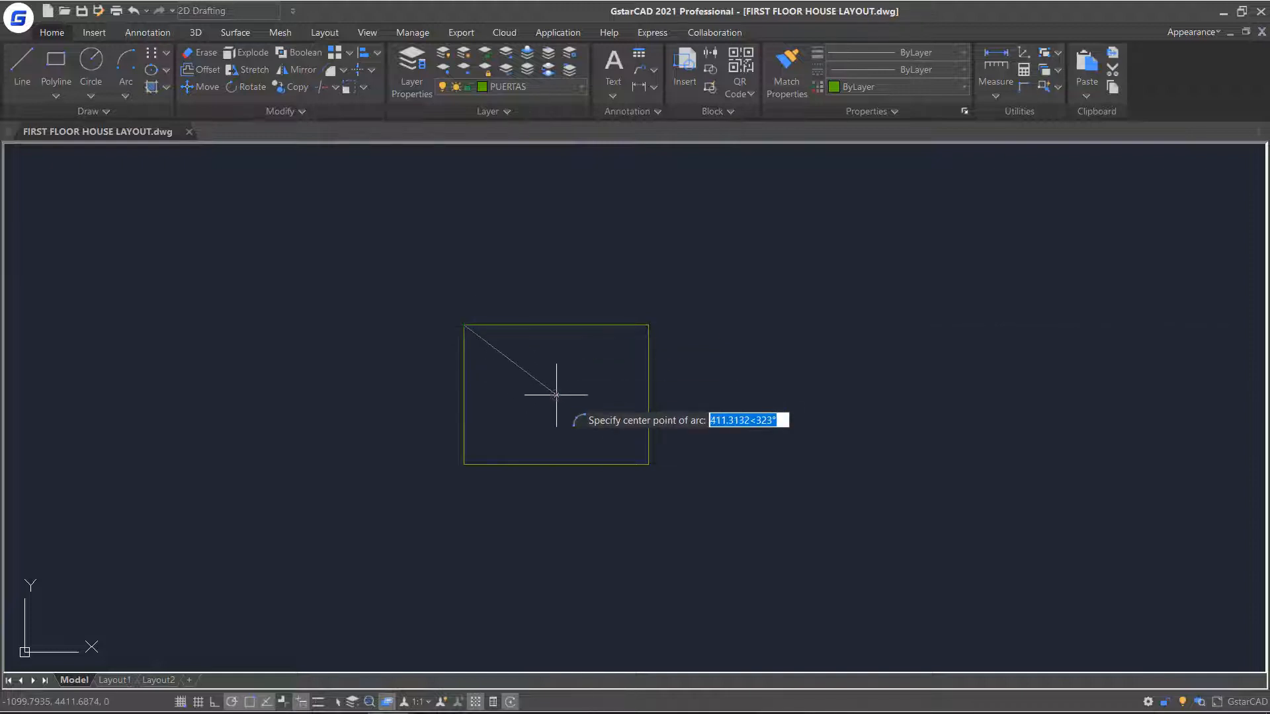
pyautogui.click(556, 395)
pyautogui.click(527, 506)
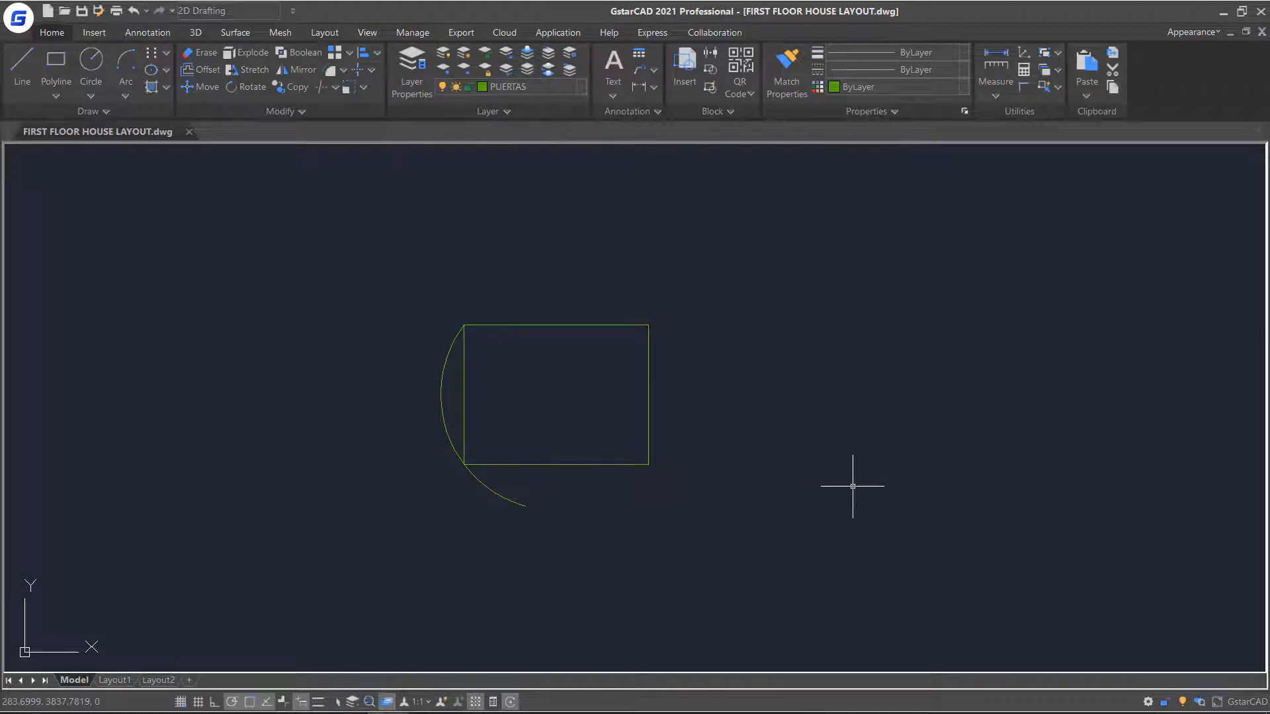
# Step: With the rectangle as cutting edge, trim off the arc's tail below it and the rectangle's left side
pyautogui.click(336, 87)
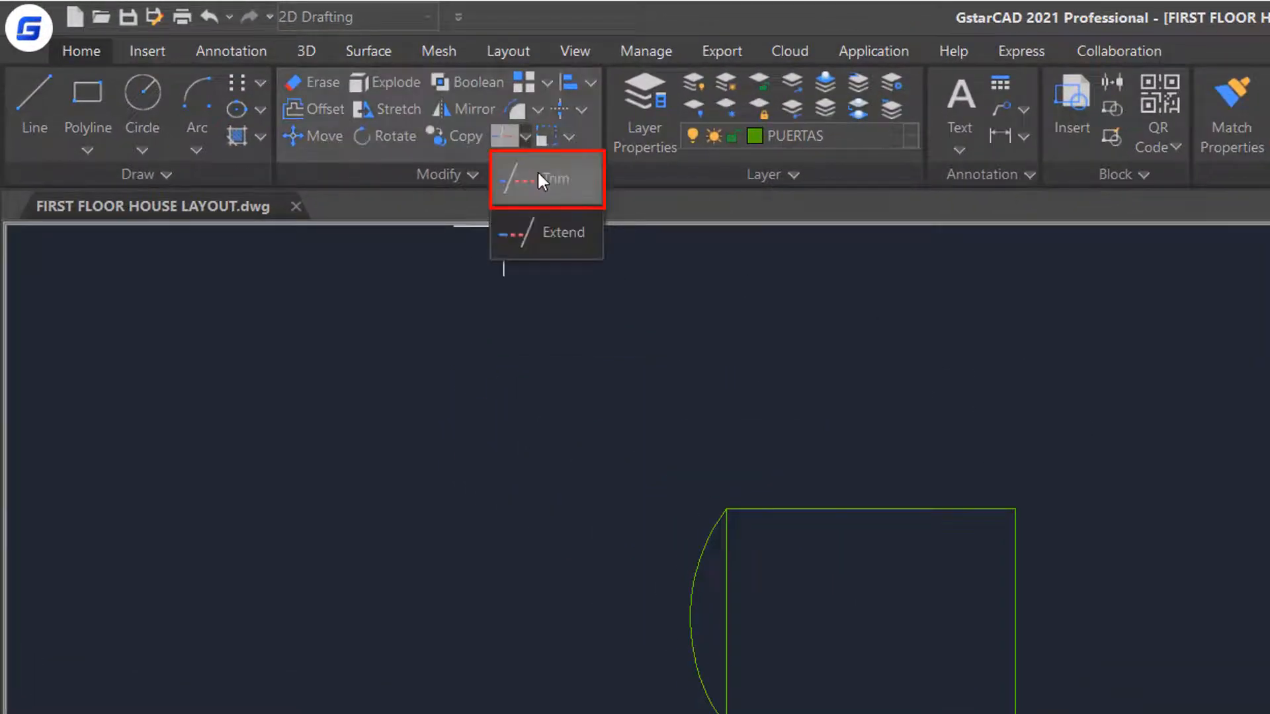
pyautogui.click(538, 176)
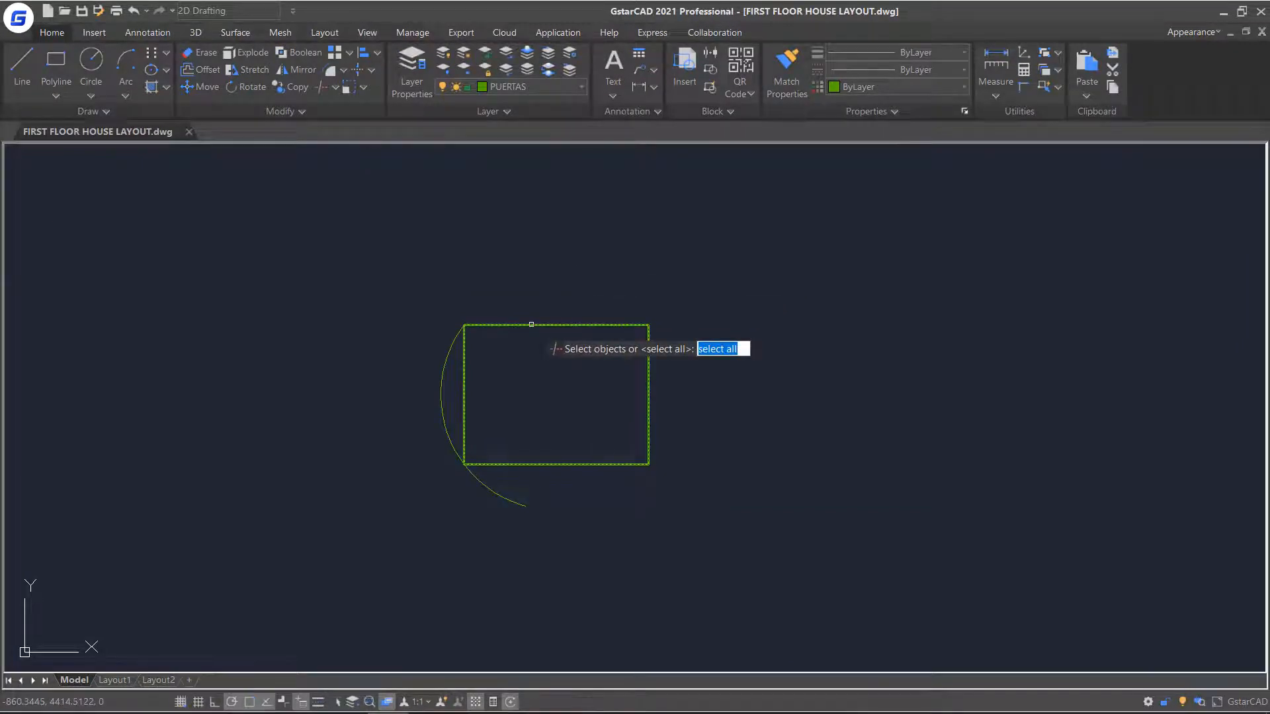
pyautogui.click(531, 324)
pyautogui.press('Return')
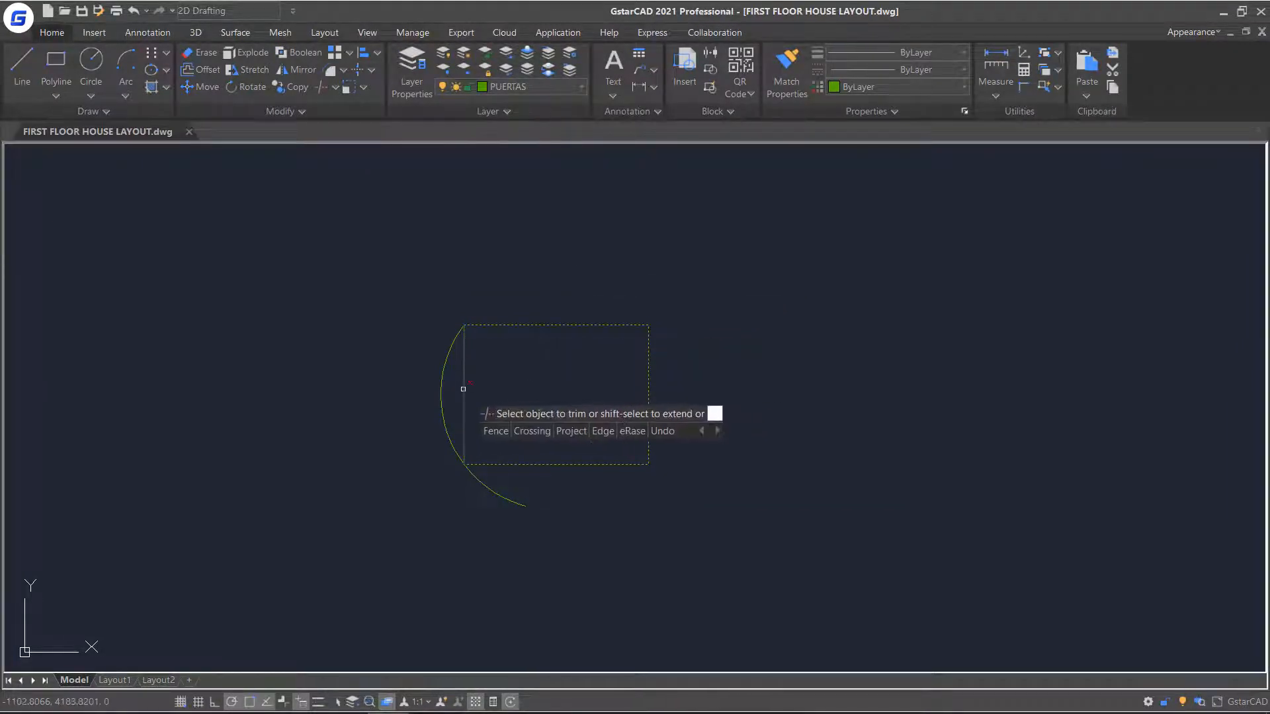
pyautogui.click(485, 480)
pyautogui.click(462, 403)
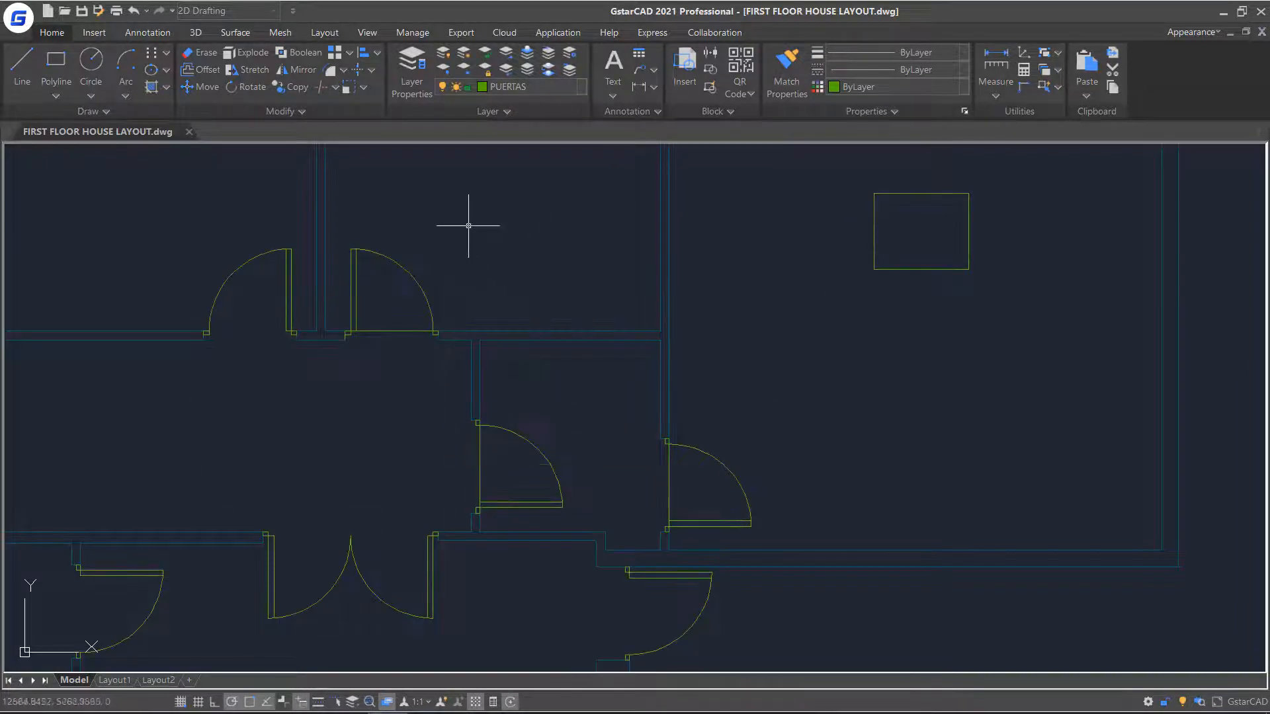
# Step: Trim the lines across the two neighbouring door openings with a Fence, using both doors' swing arcs and leaf lines as cutting edges
pyautogui.click(324, 90)
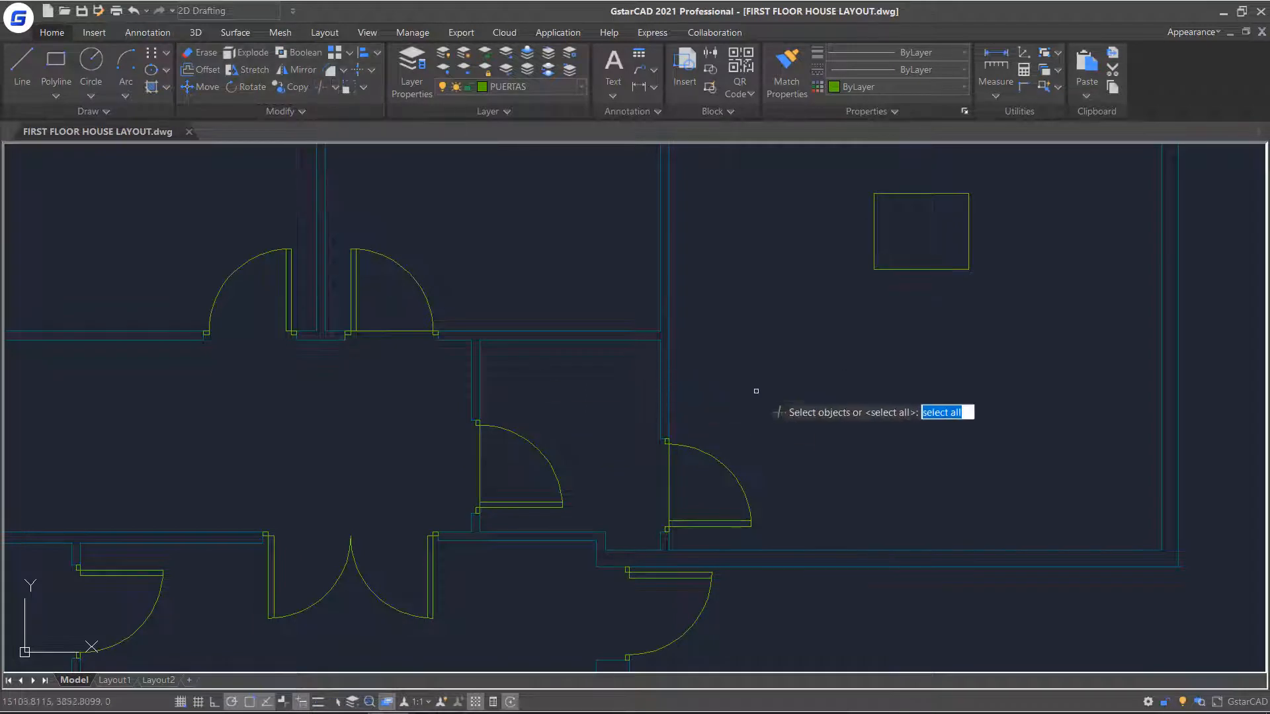
pyautogui.click(748, 441)
pyautogui.click(703, 526)
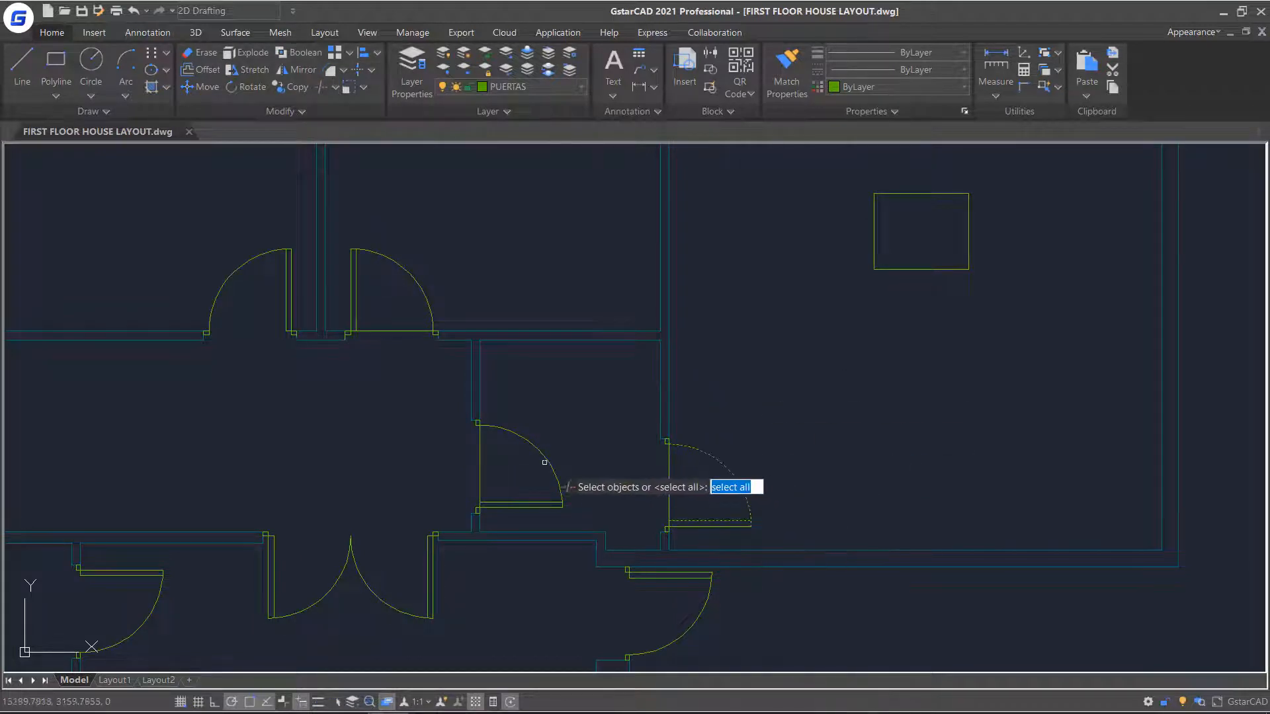
pyautogui.click(535, 499)
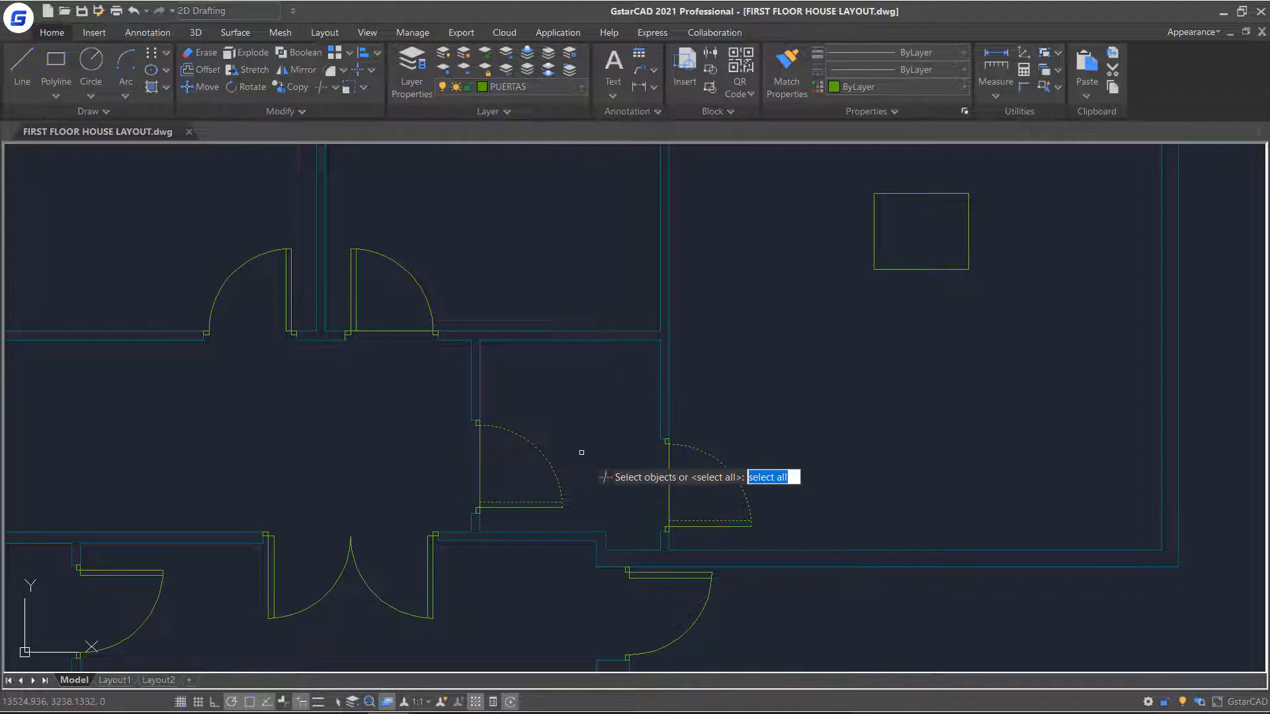
pyautogui.press('Return')
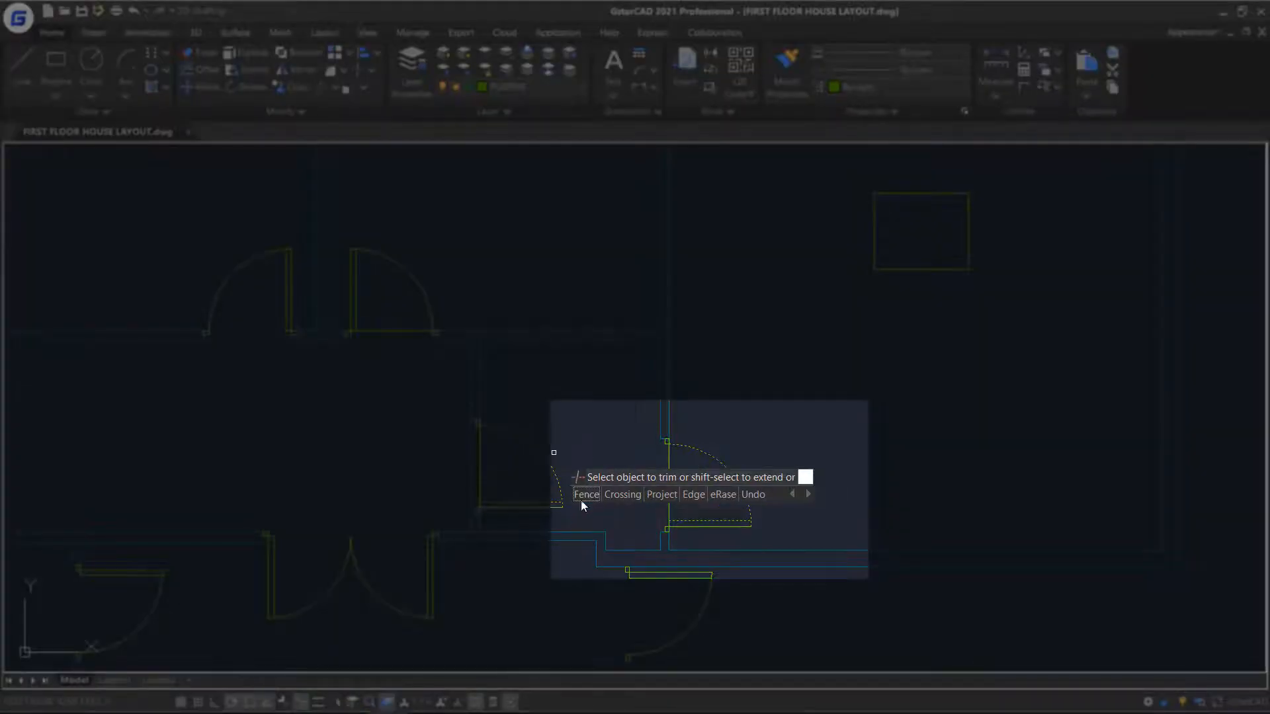
pyautogui.click(583, 497)
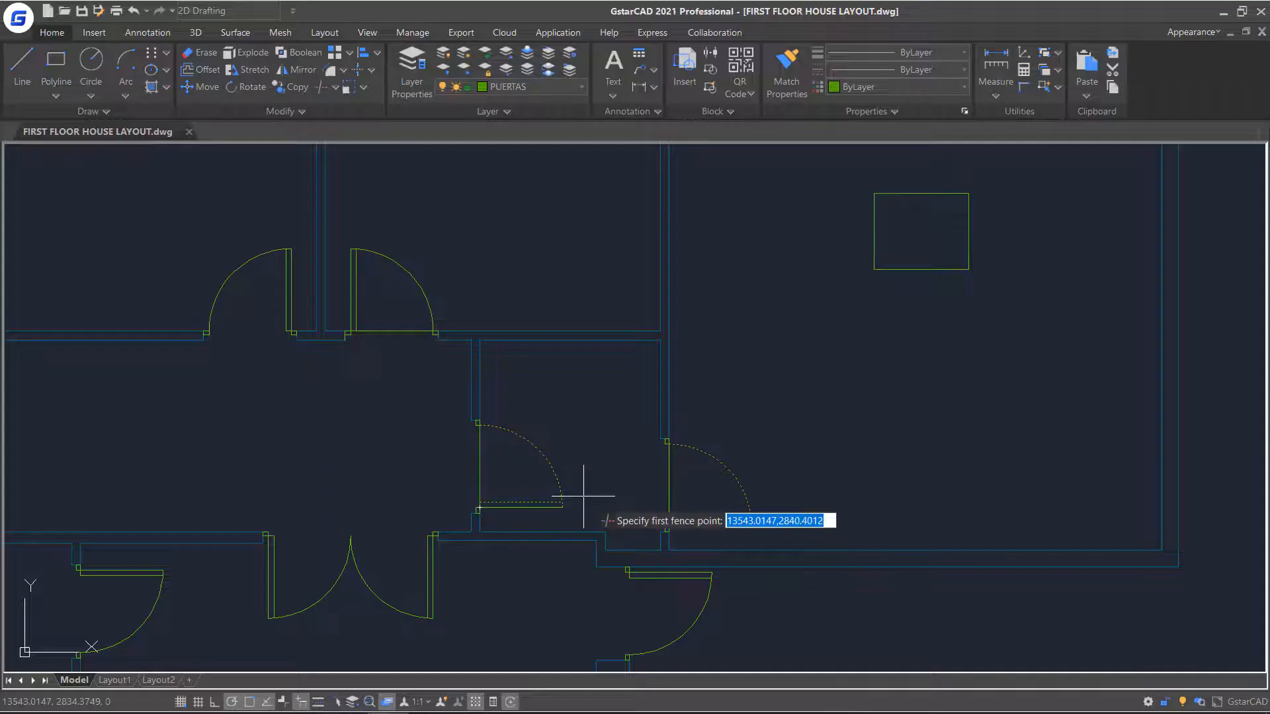
pyautogui.click(512, 490)
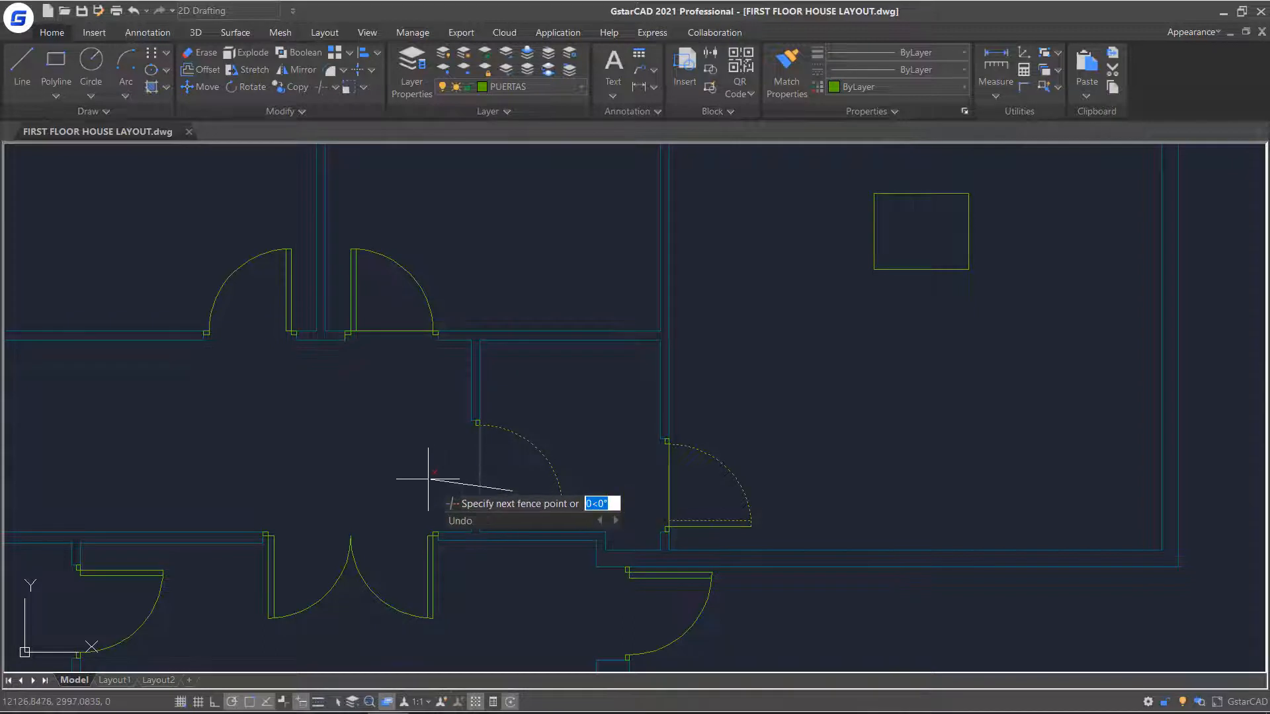
pyautogui.click(428, 478)
pyautogui.click(429, 382)
pyautogui.click(622, 382)
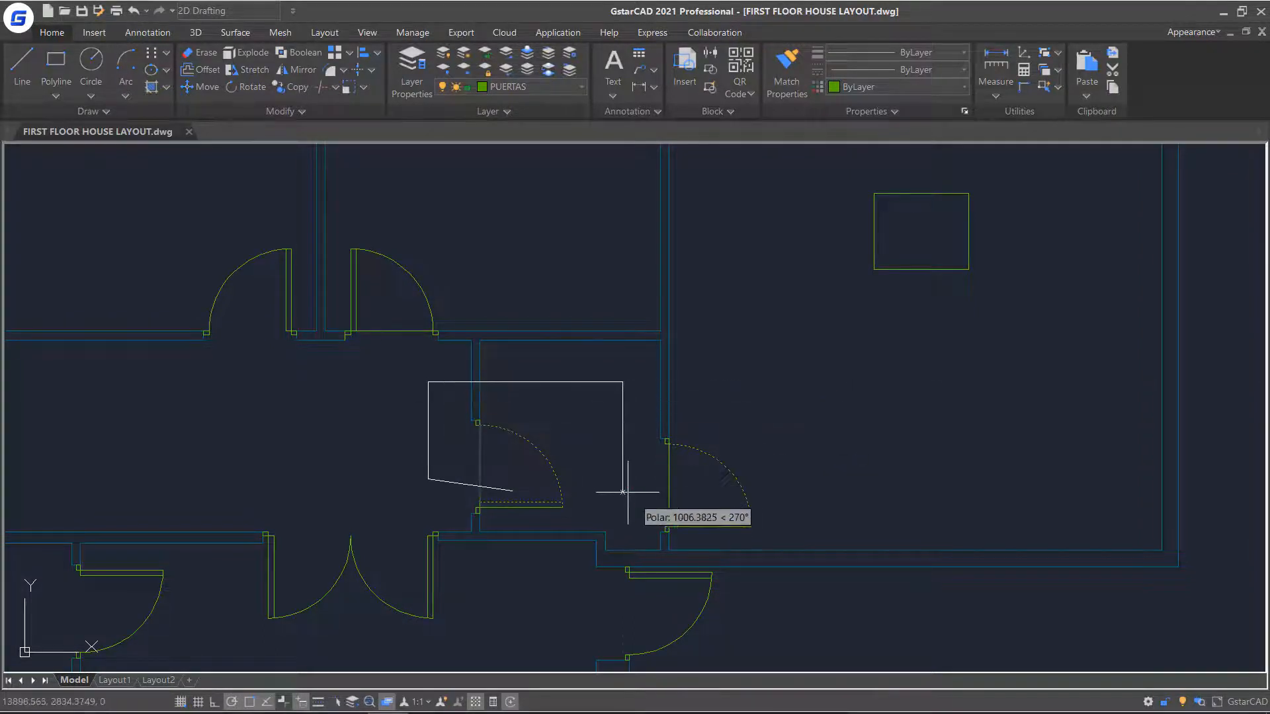
pyautogui.click(622, 491)
pyautogui.click(691, 482)
pyautogui.press('Return')
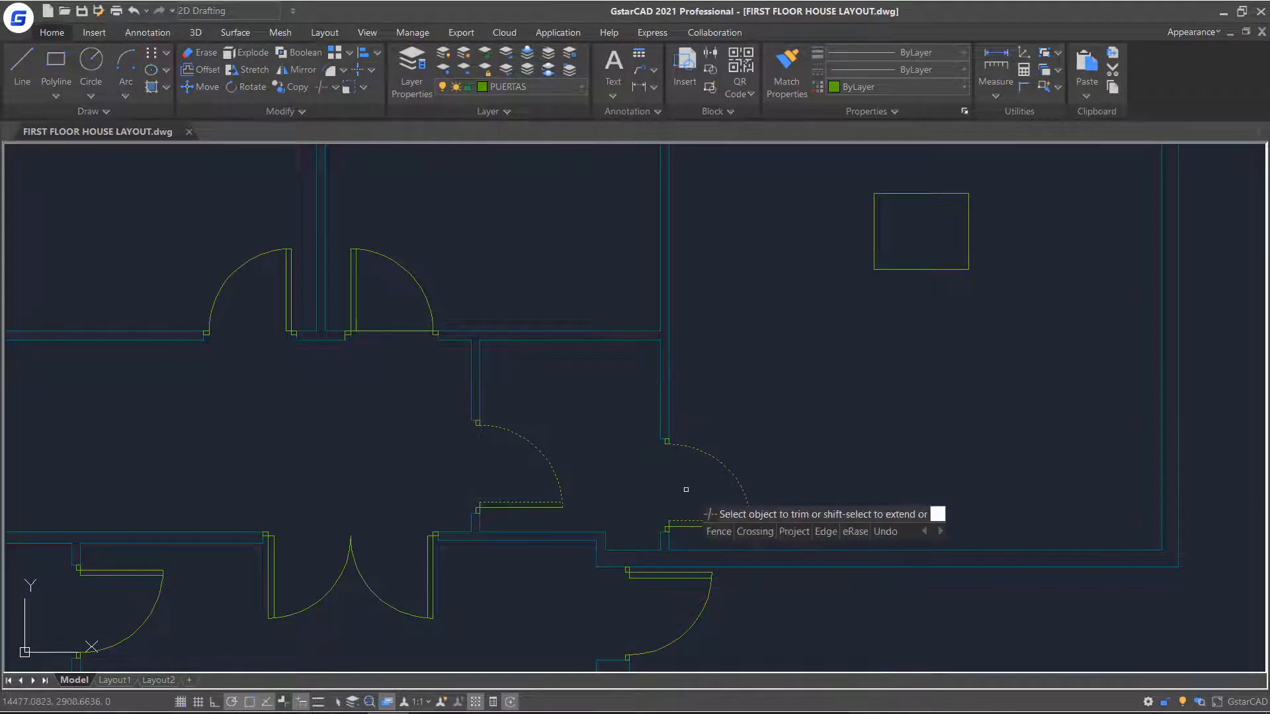
pyautogui.press('Return')
# Step: With all objects as cutting edges, trim the window's inner vertical lines and the line across the door opening below
pyautogui.scroll(-2, 762, 512)
pyautogui.scroll(3, 677, 385)
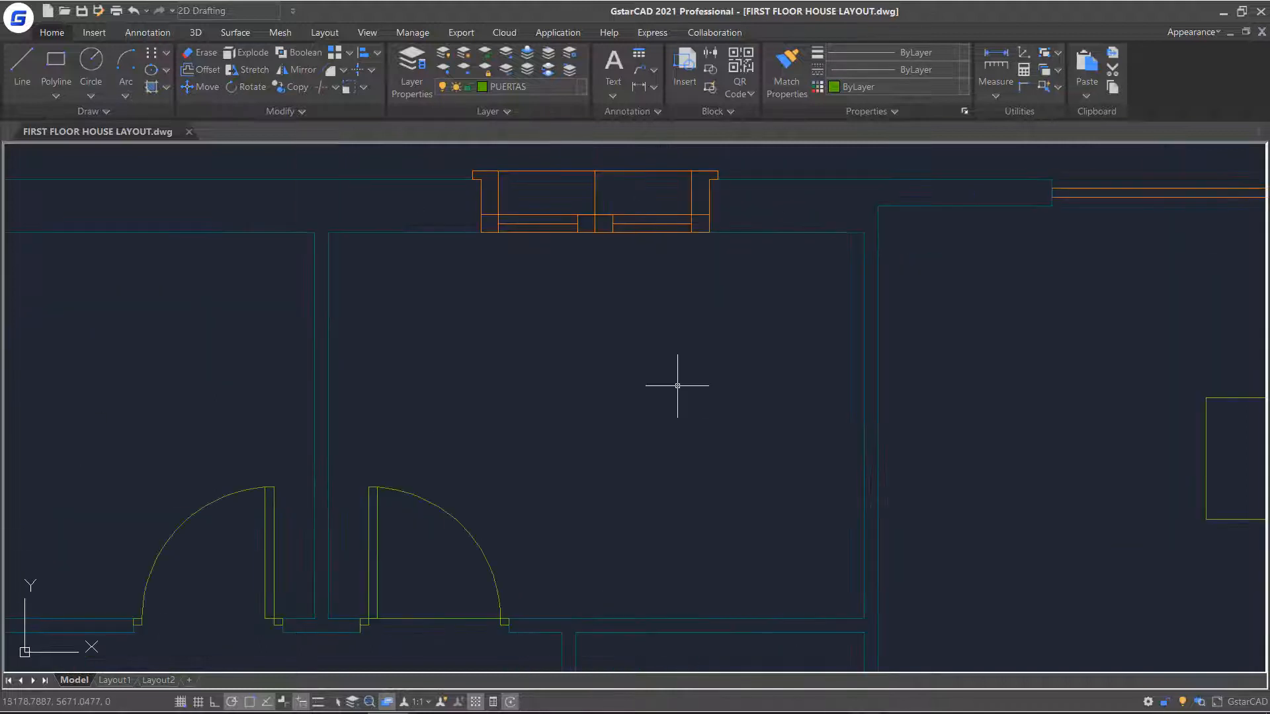
pyautogui.click(320, 89)
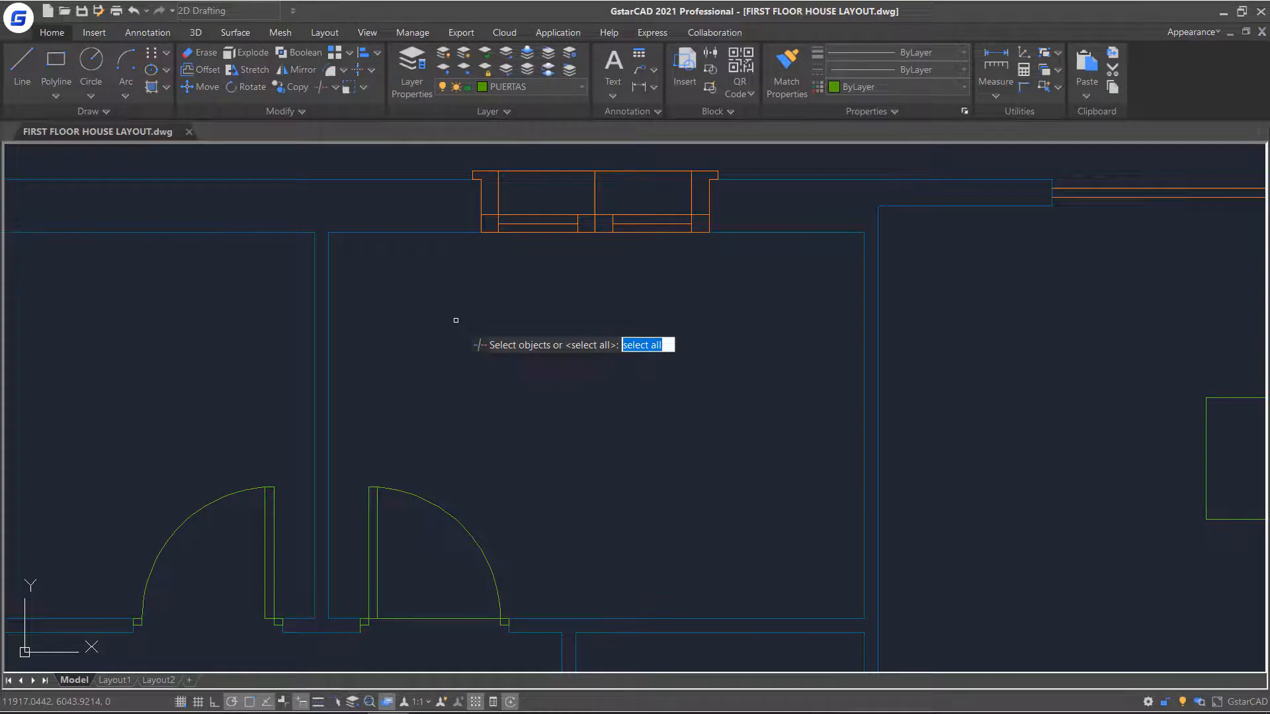
pyautogui.press('Return')
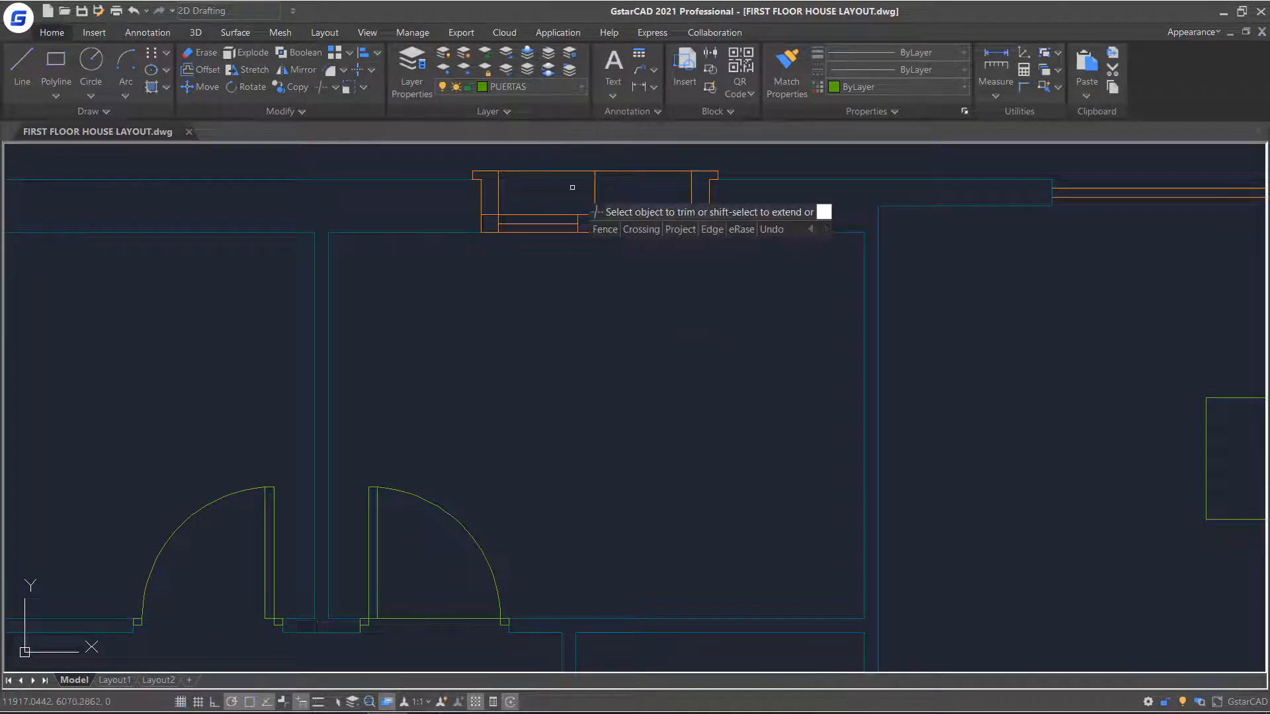
pyautogui.scroll(4, 516, 198)
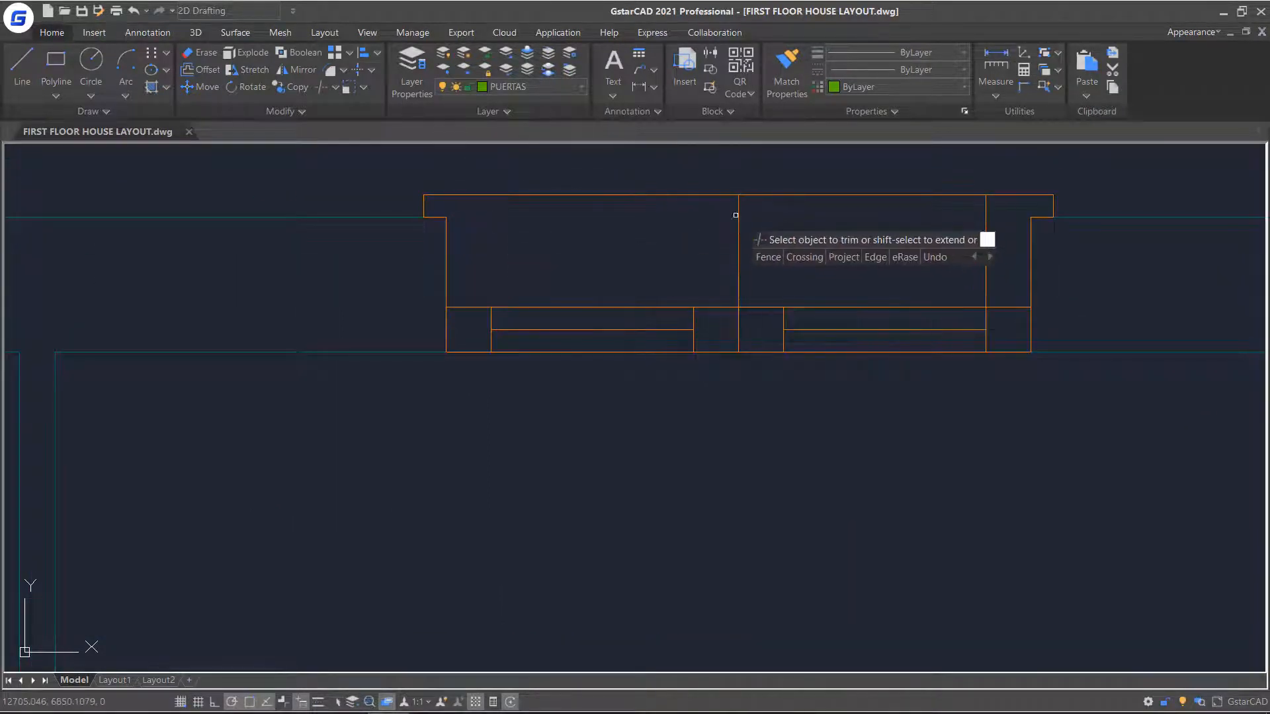
pyautogui.scroll(-4, 506, 502)
pyautogui.moveTo(494, 562); pyautogui.dragTo(670, 285, button='middle')
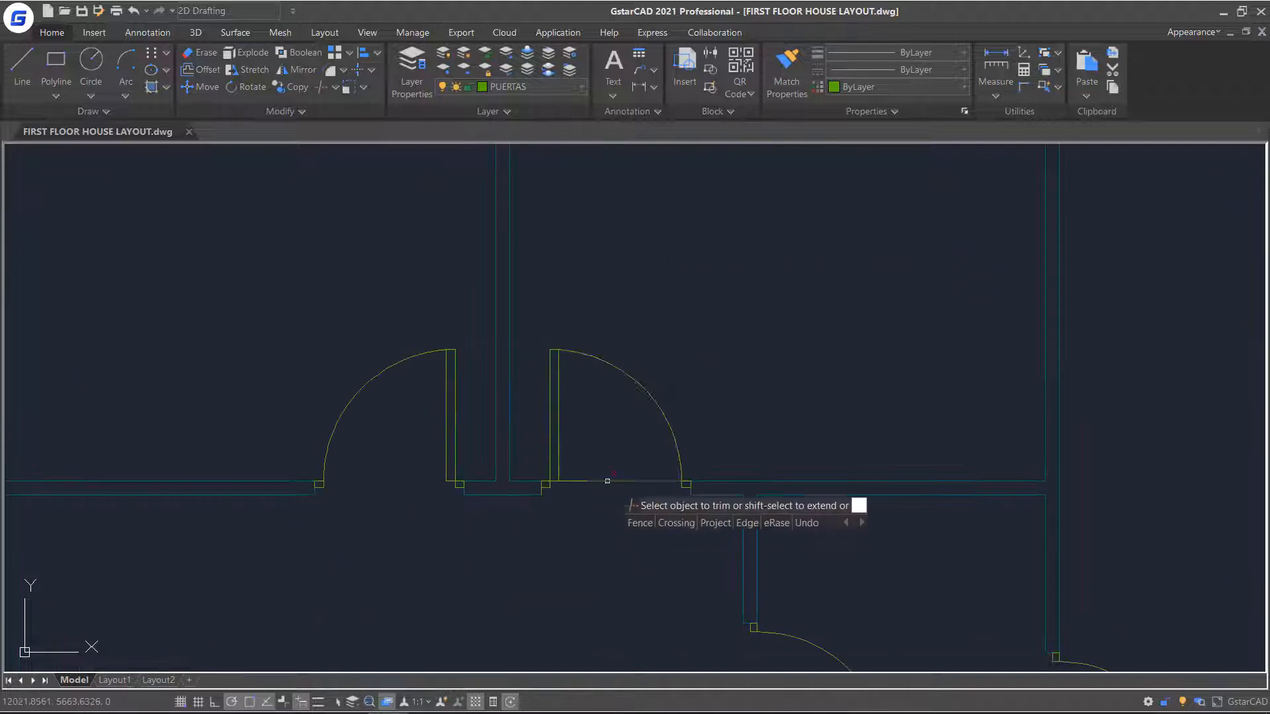
pyautogui.scroll(-4, 629, 514)
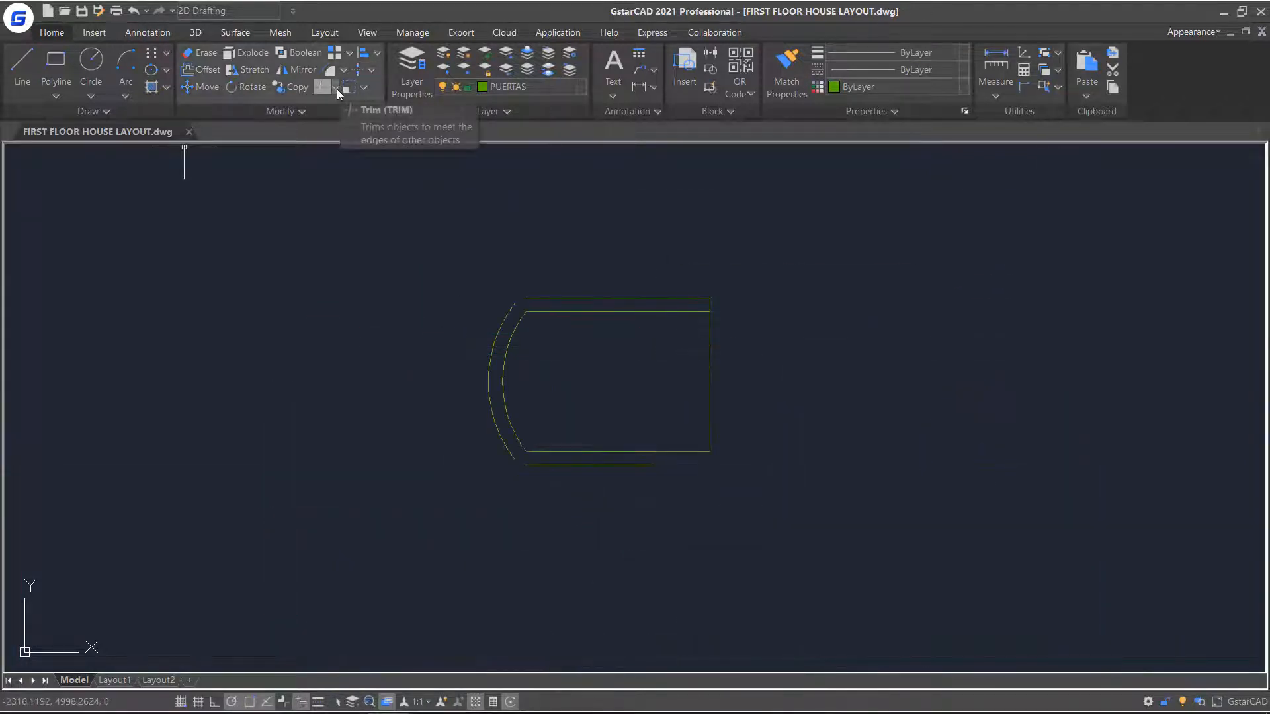
# Step: Within the Trim command, extend the outer arc and the two outer horizontal lines until they meet
pyautogui.click(336, 88)
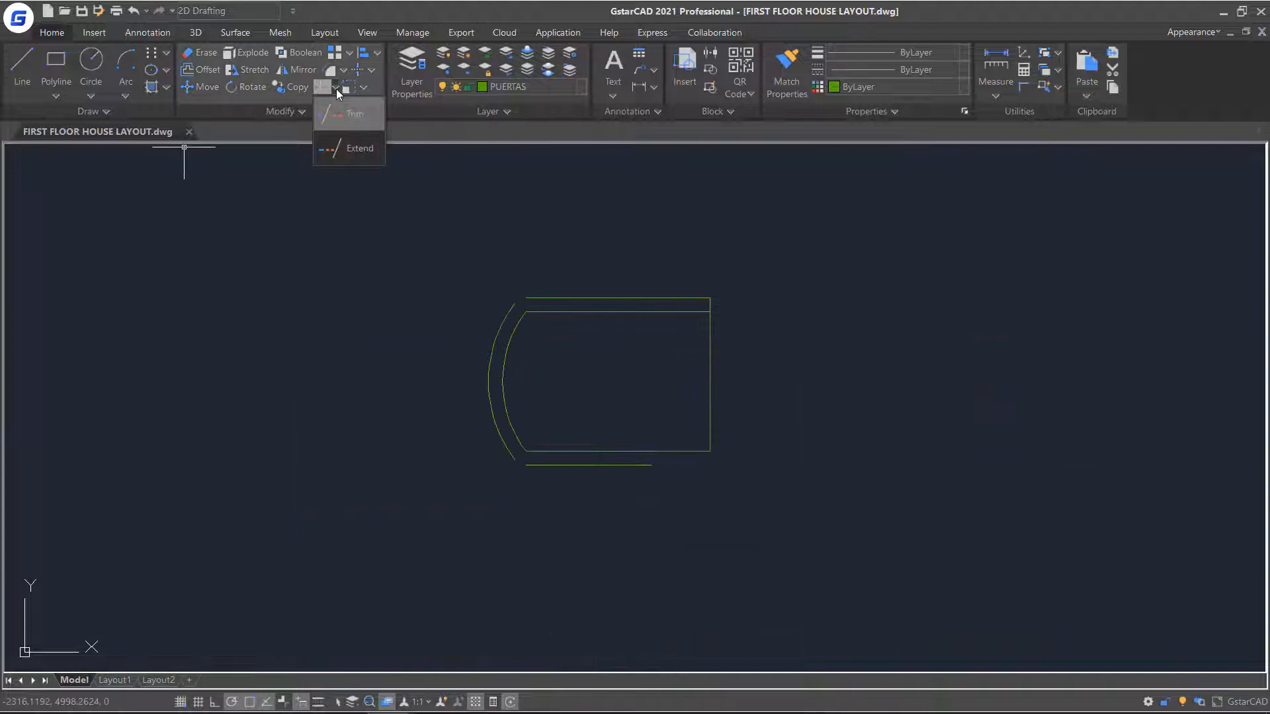
pyautogui.click(339, 118)
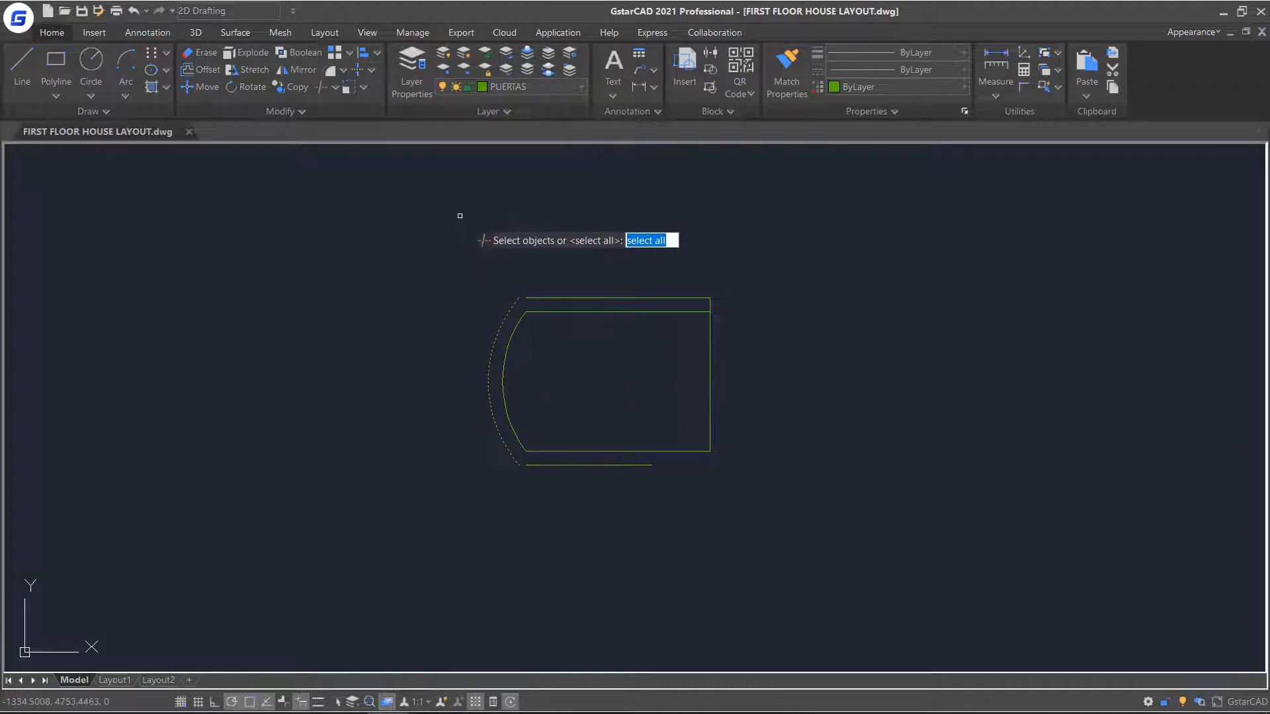
pyautogui.press('Return')
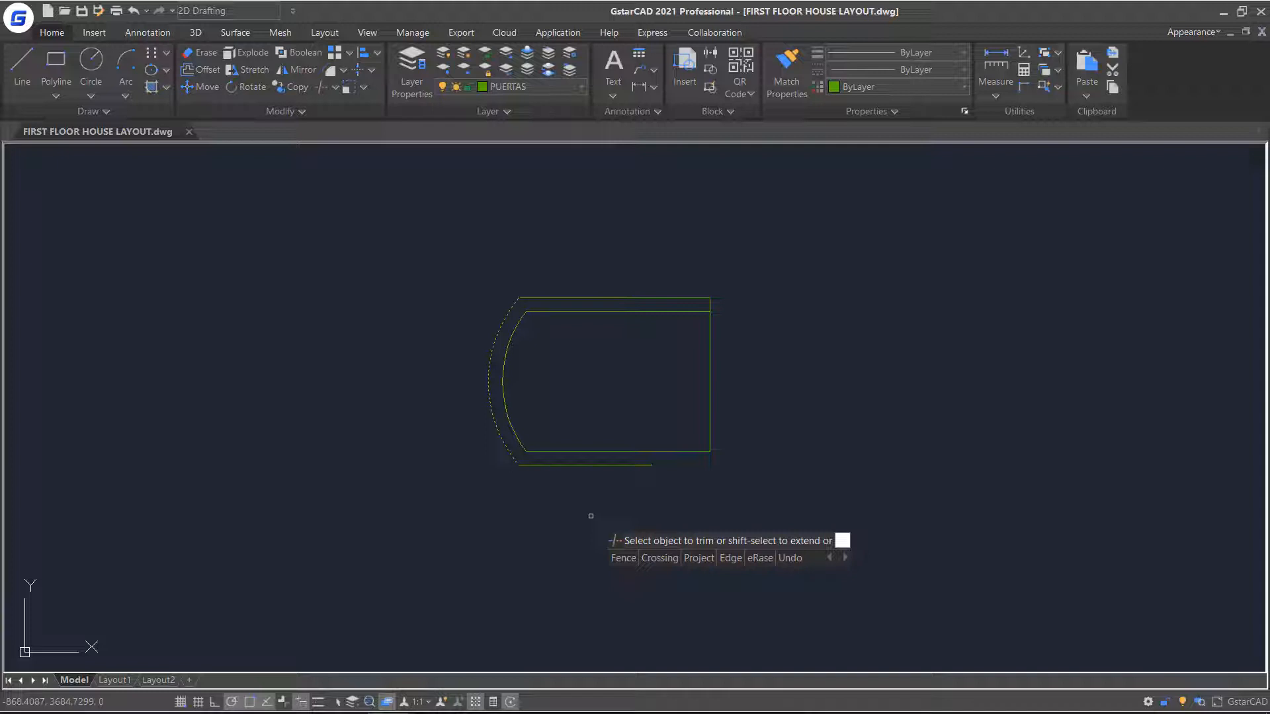
pyautogui.press('Escape')
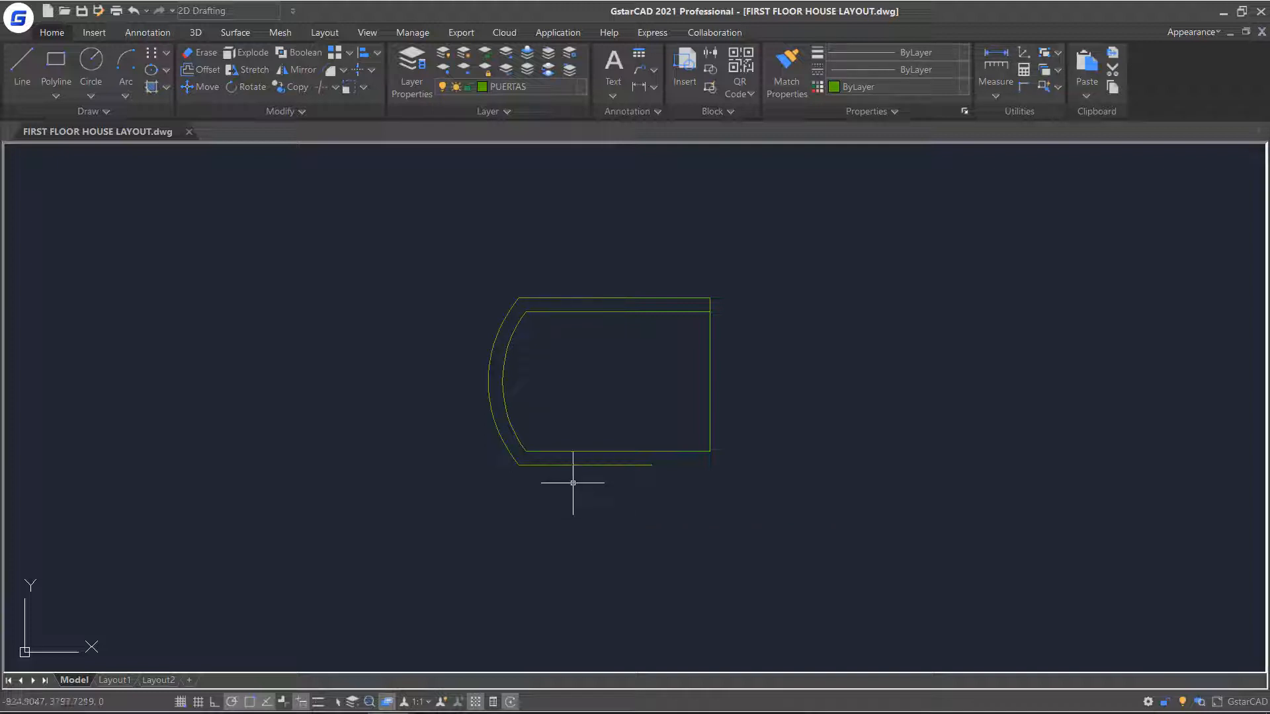
# Step: Extend the lower outer line to the short upper-right vertical segment's implied edge, with the Edge mode set to Extend
pyautogui.click(335, 87)
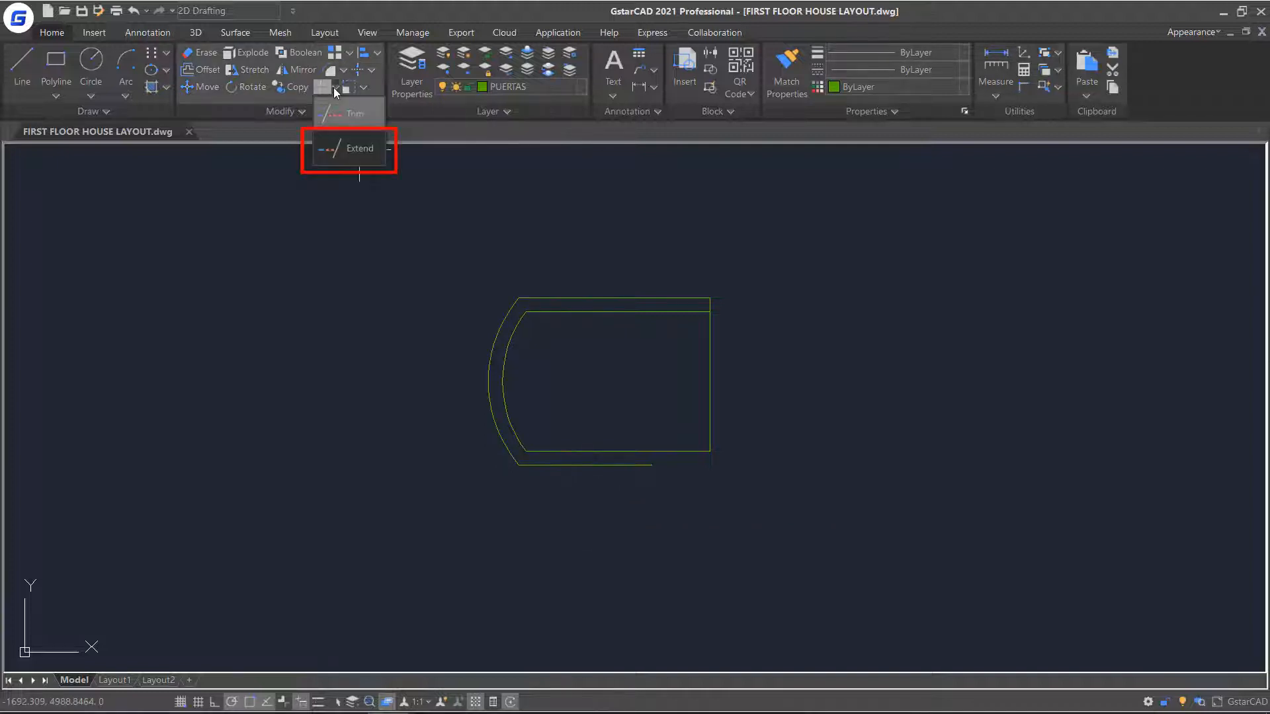
pyautogui.click(348, 156)
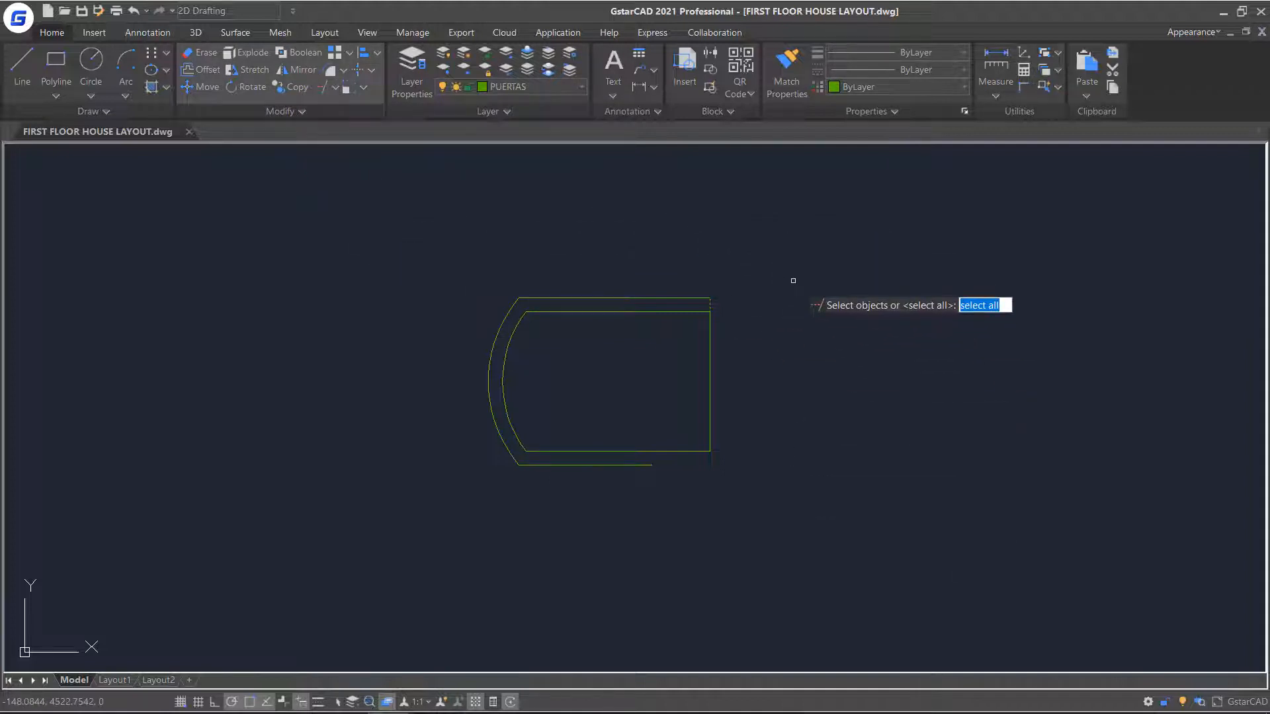
pyautogui.press('Return')
pyautogui.write('e')
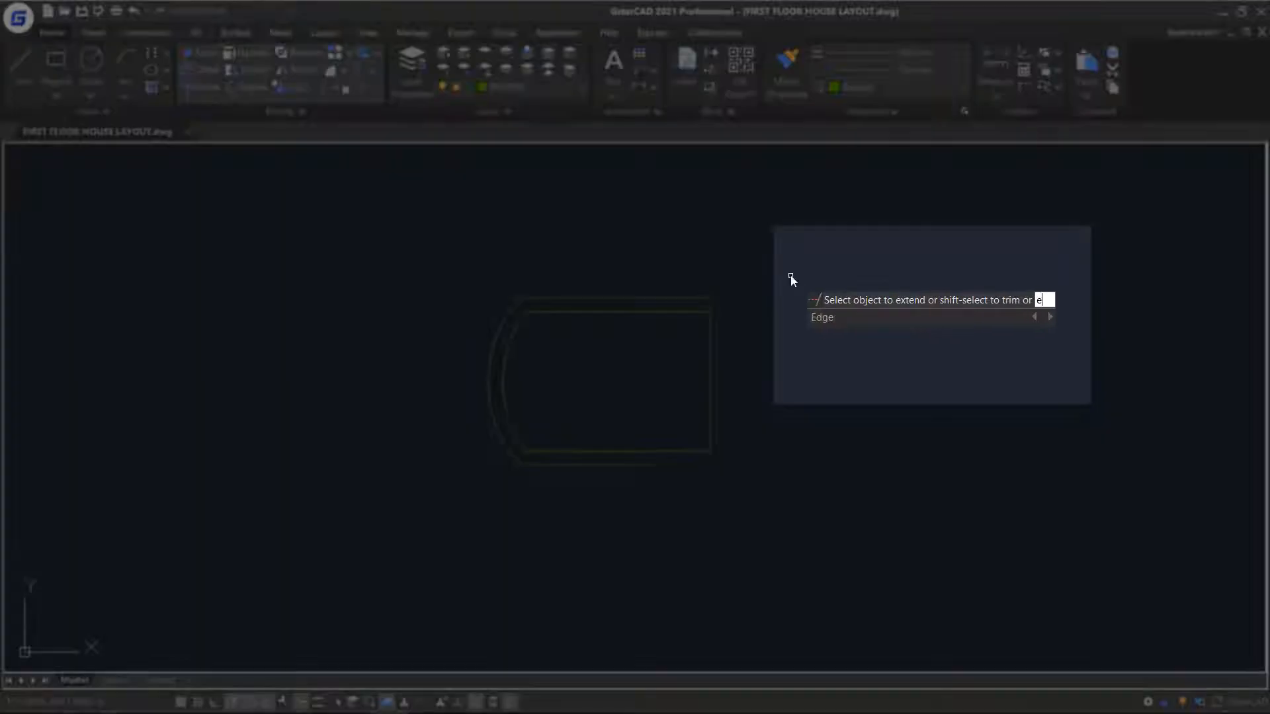
pyautogui.press('Return')
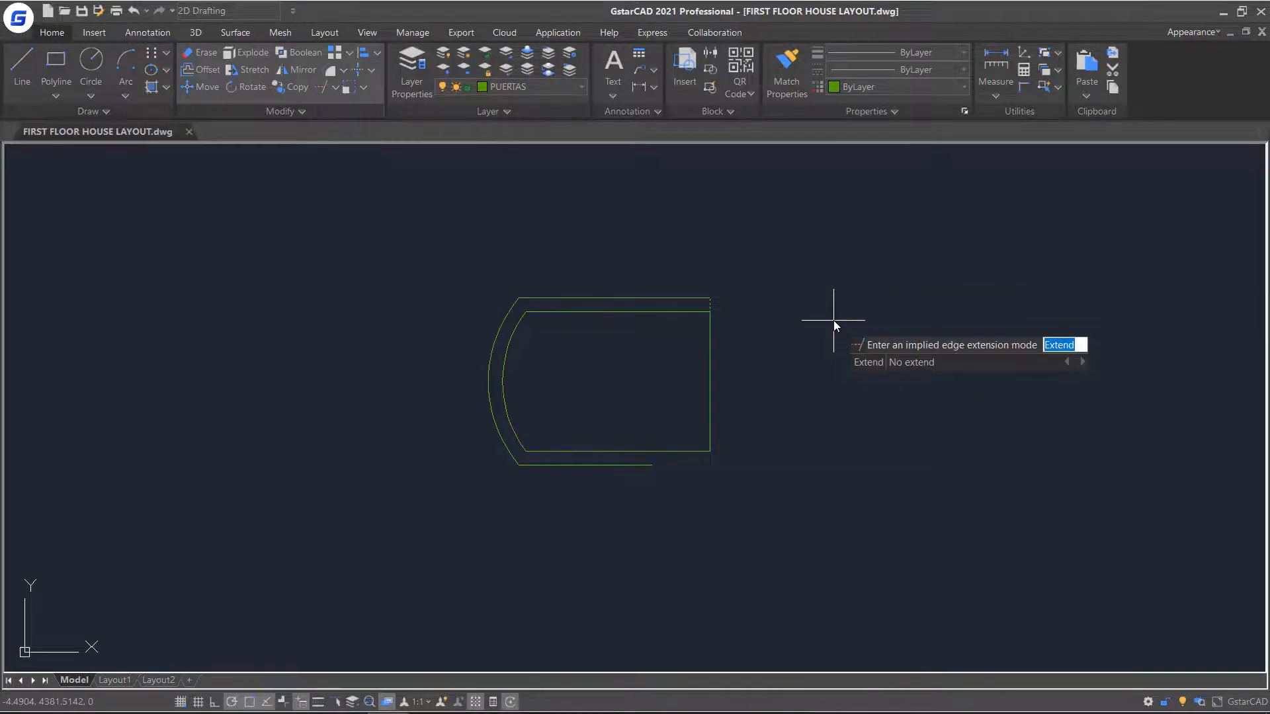
pyautogui.click(867, 364)
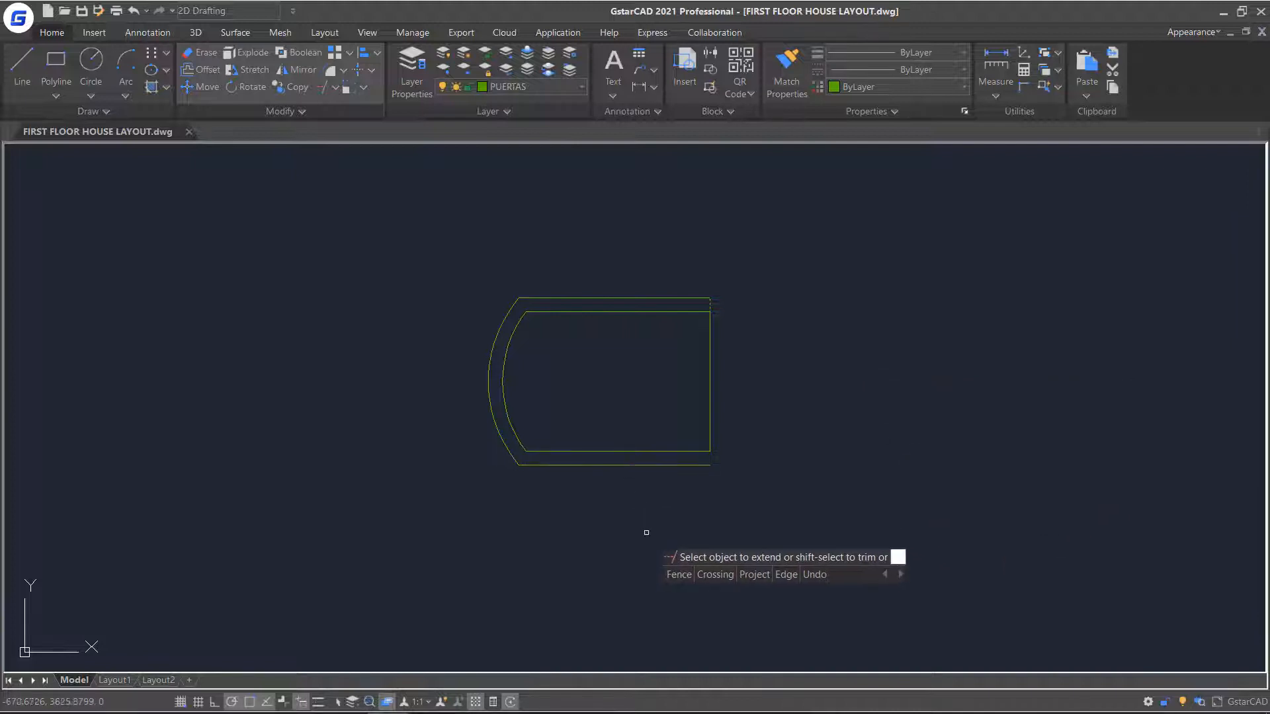
# Step: Within the Extend command, trim away the short upper-right vertical segment, using the inner upper horizontal line and the right vertical line as boundaries
pyautogui.press('Escape')
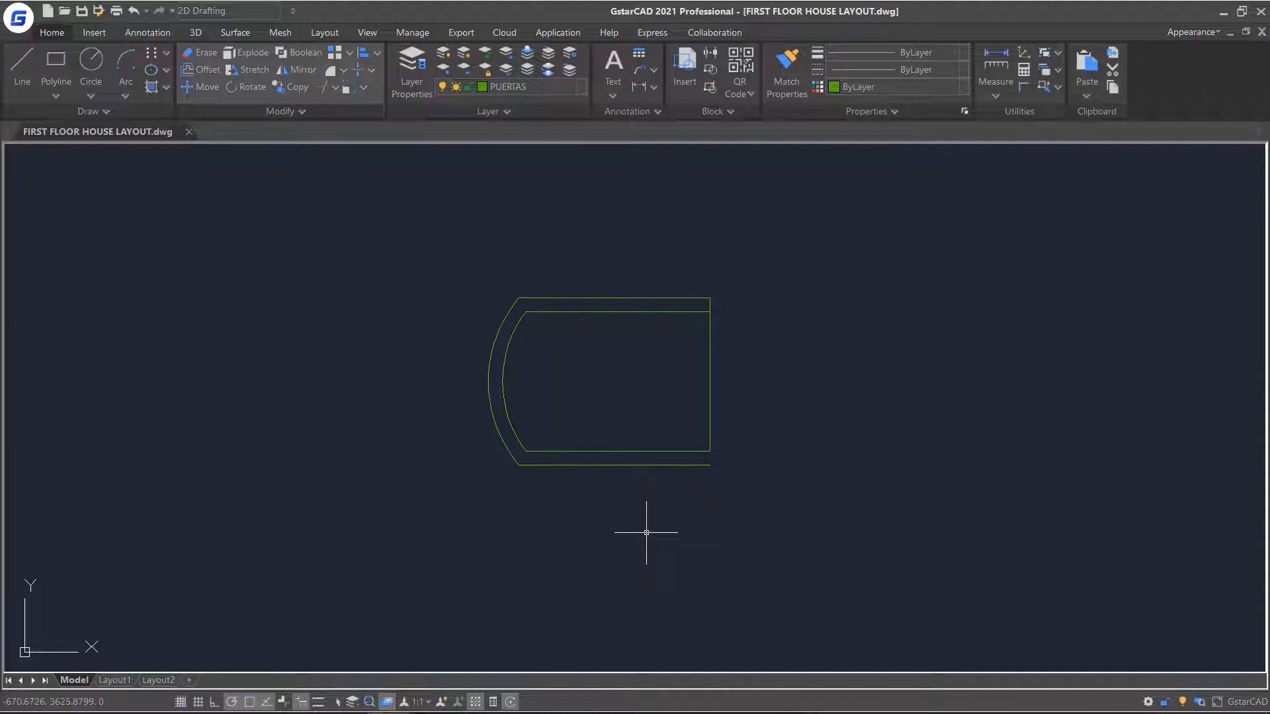
pyautogui.click(326, 88)
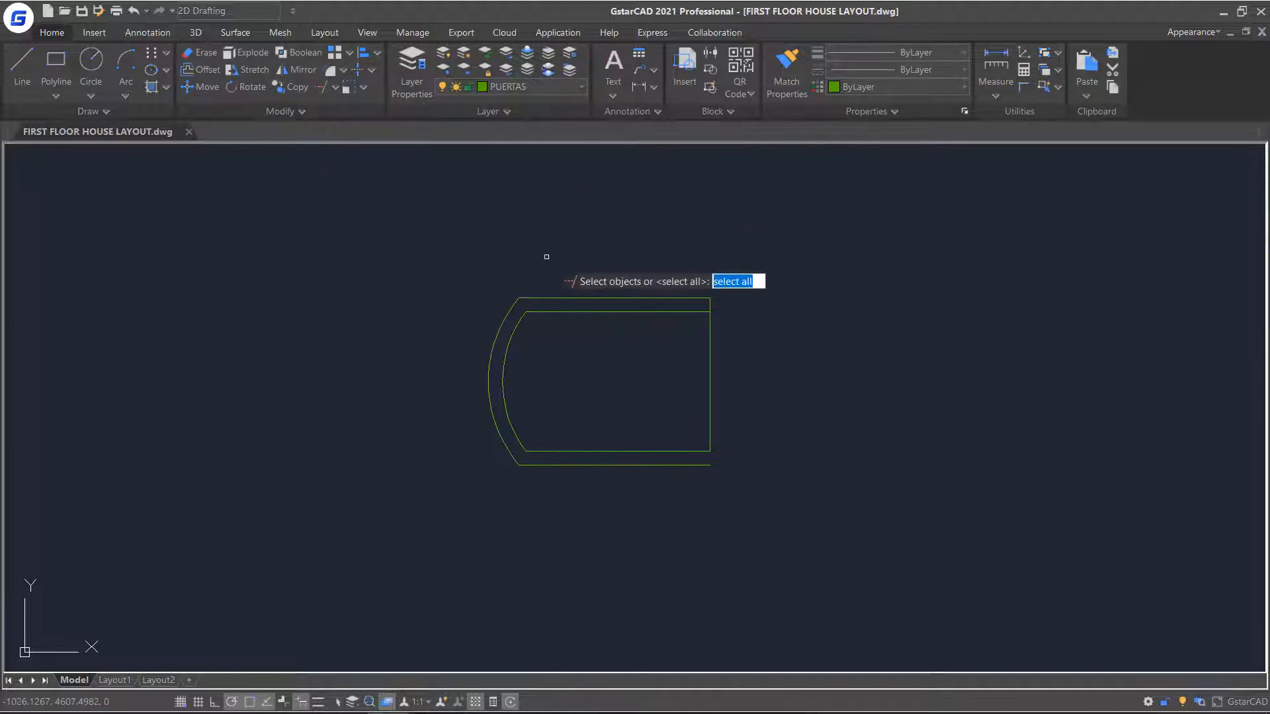
pyautogui.scroll(5, 711, 451)
pyautogui.press('Return')
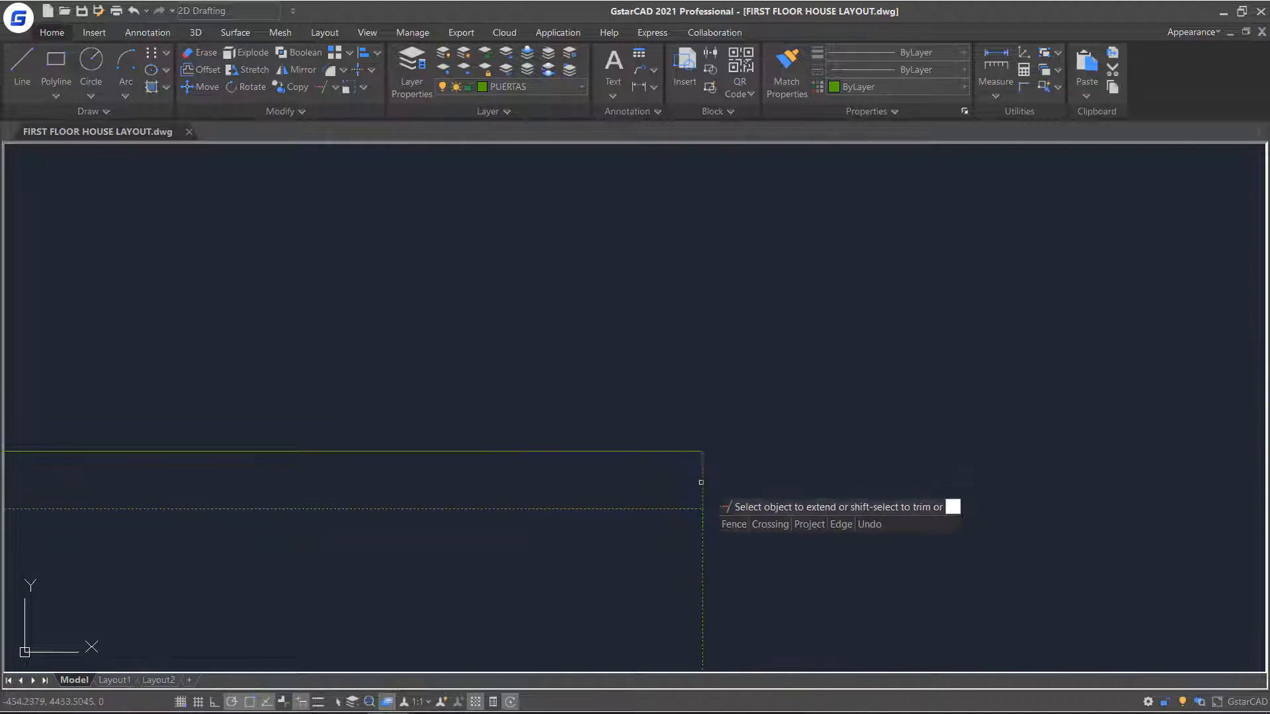
pyautogui.scroll(-5, 905, 443)
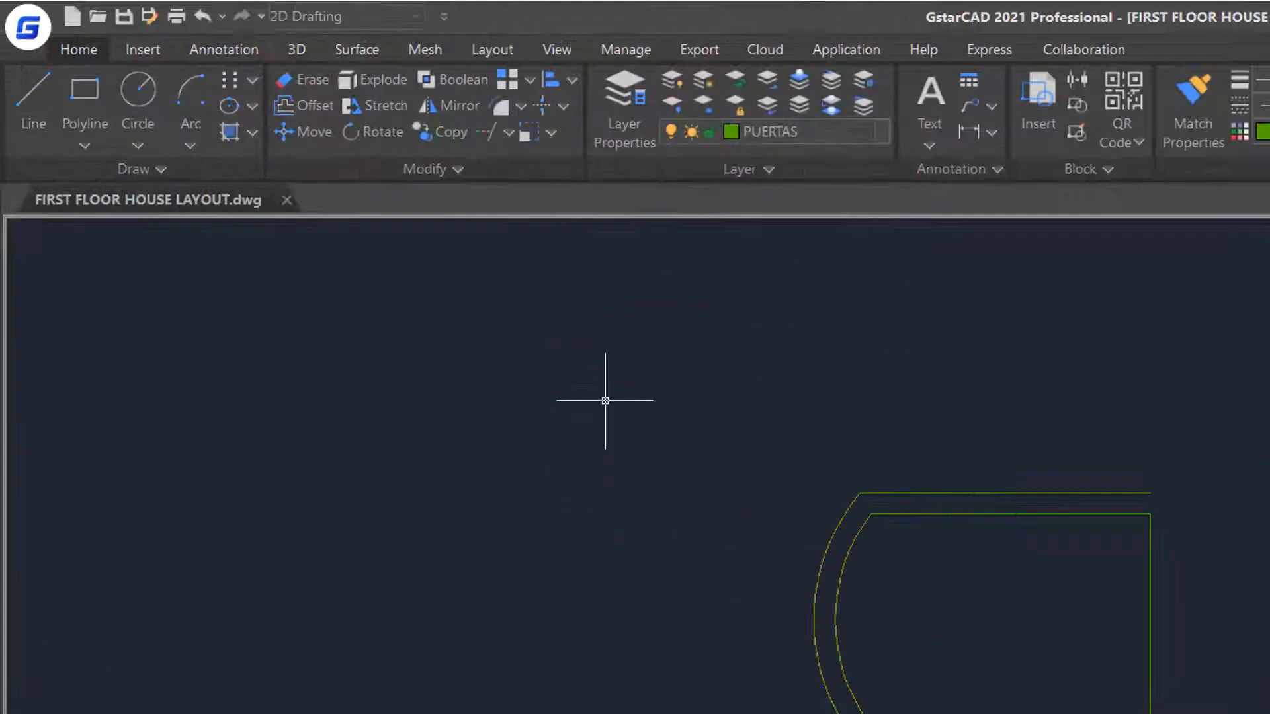
# Step: Configure the Offset command to keep the source object (Erase set to No) and place offset copies on the Source layer
pyautogui.click(368, 136)
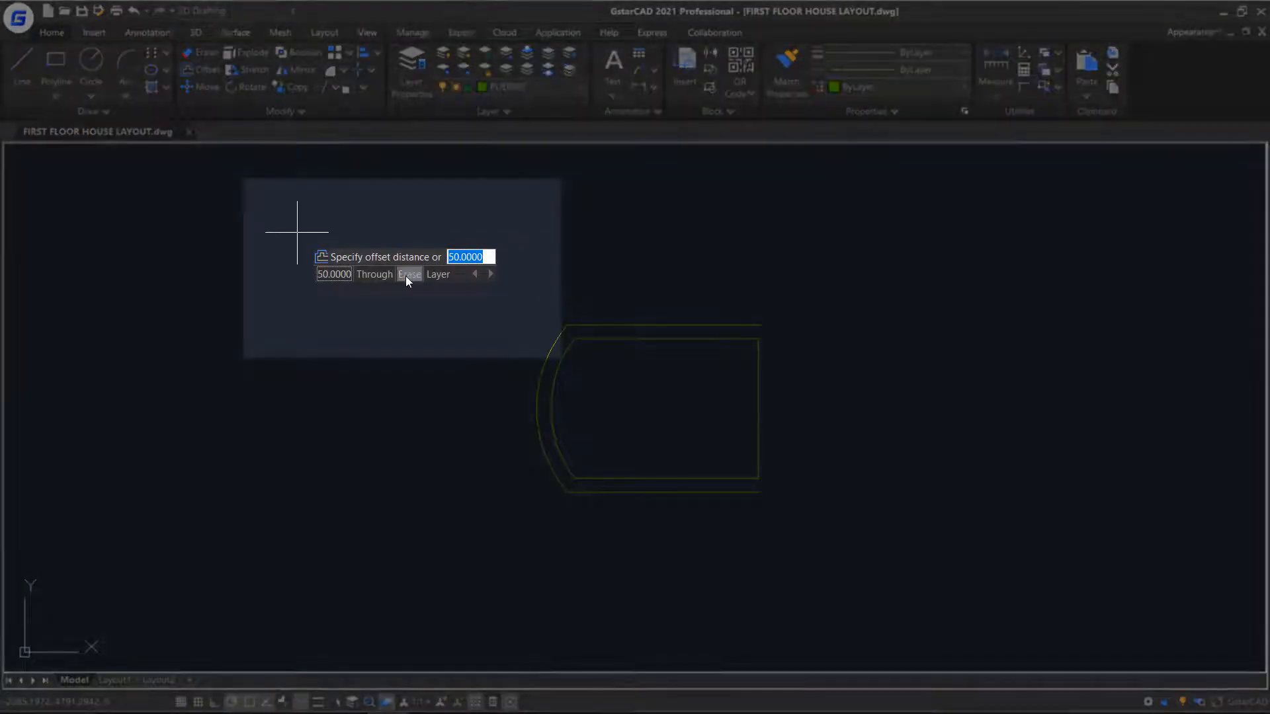
pyautogui.click(409, 274)
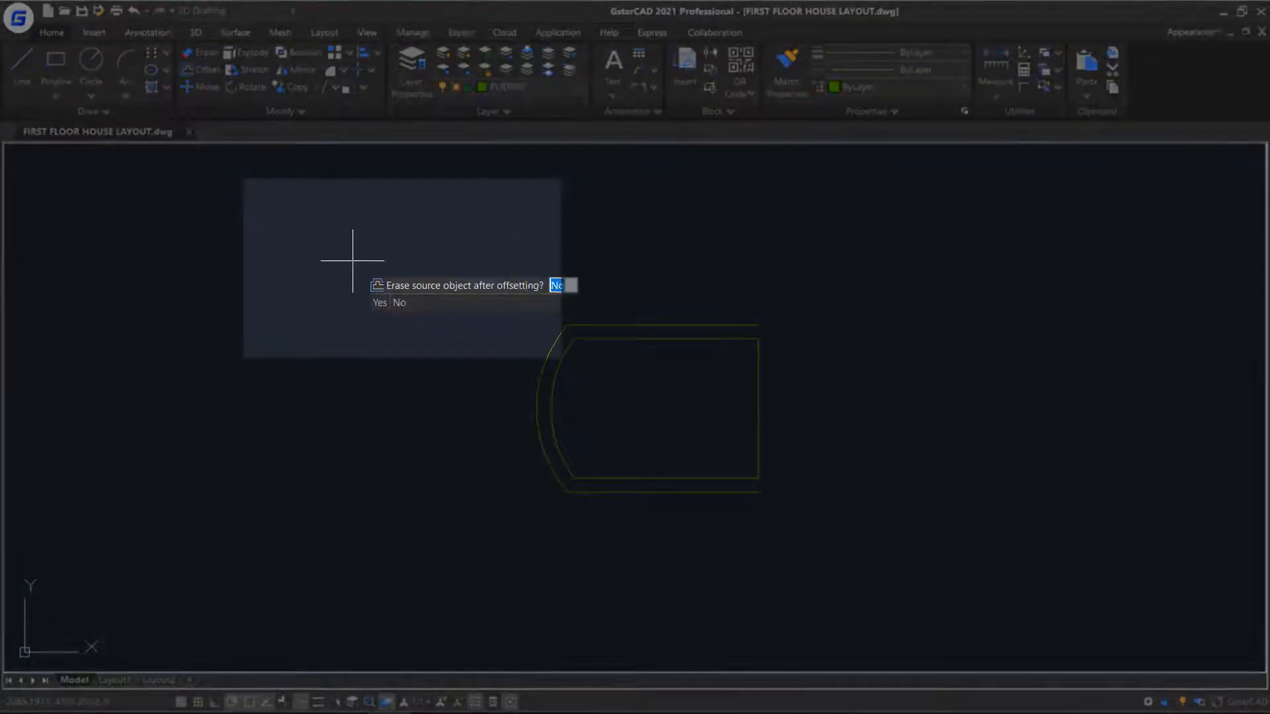
pyautogui.write('n')
pyautogui.press('Return')
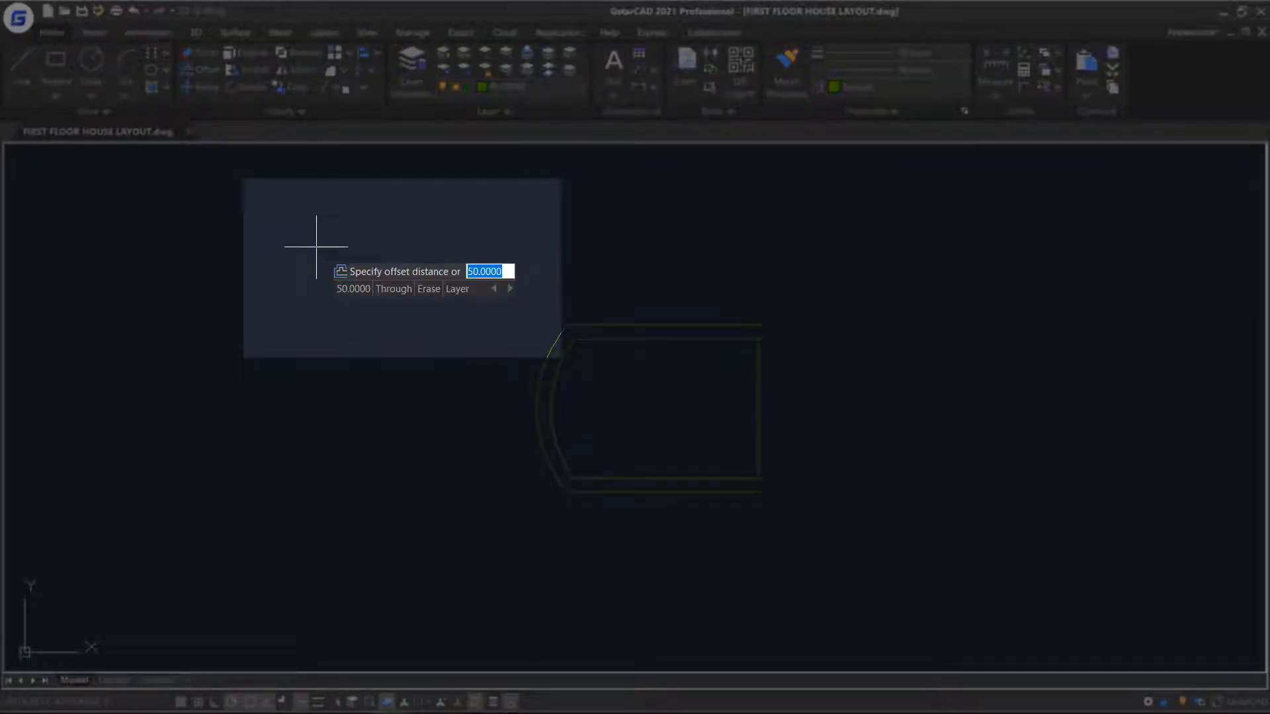
pyautogui.write('layer')
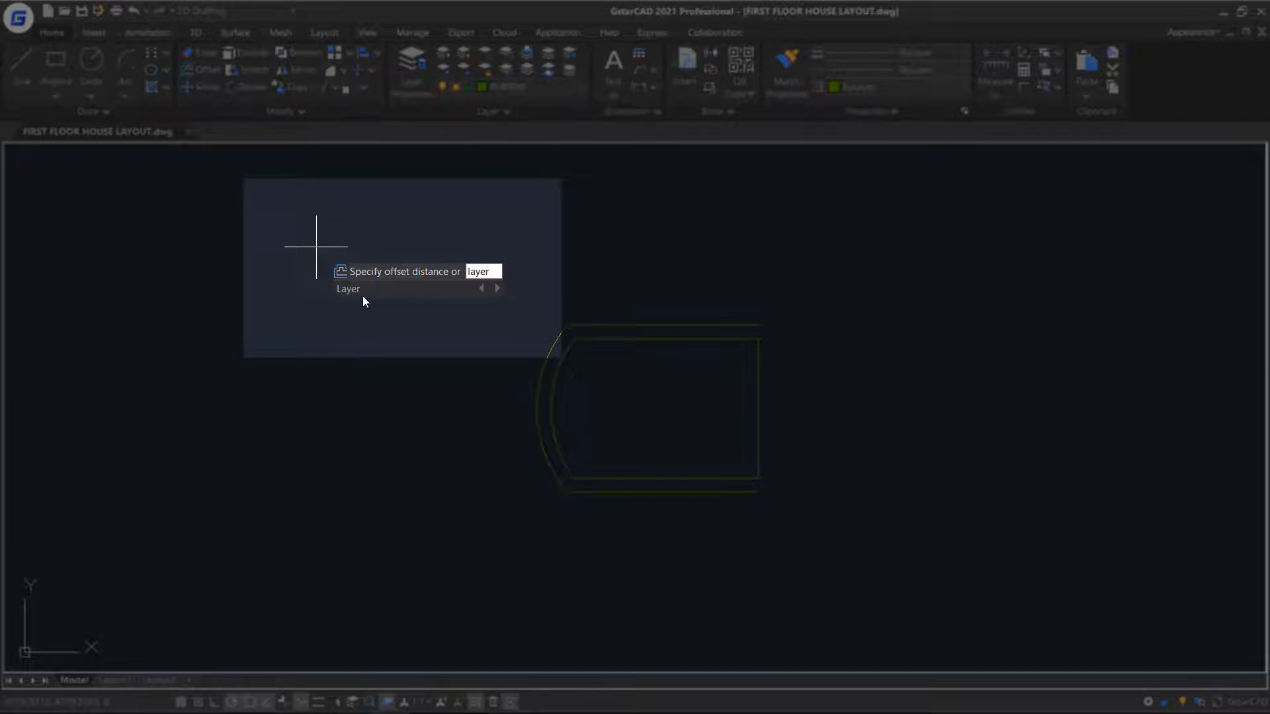
pyautogui.click(363, 297)
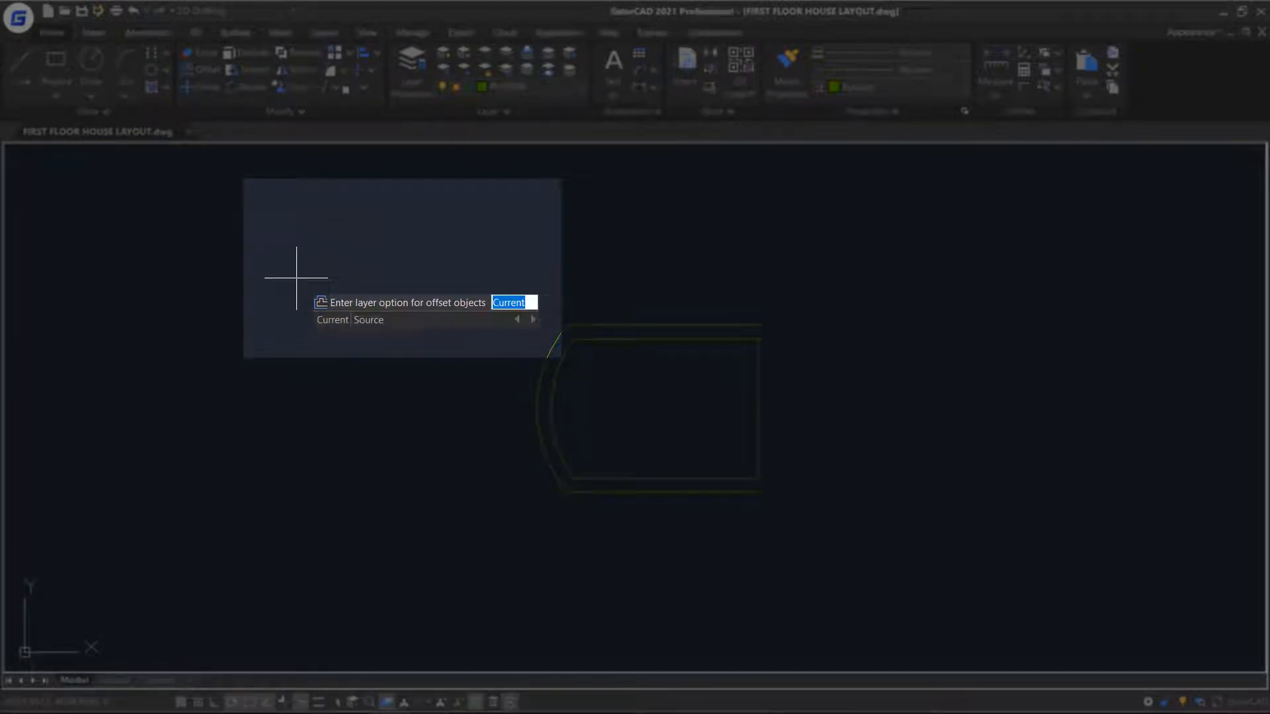
pyautogui.write('sou')
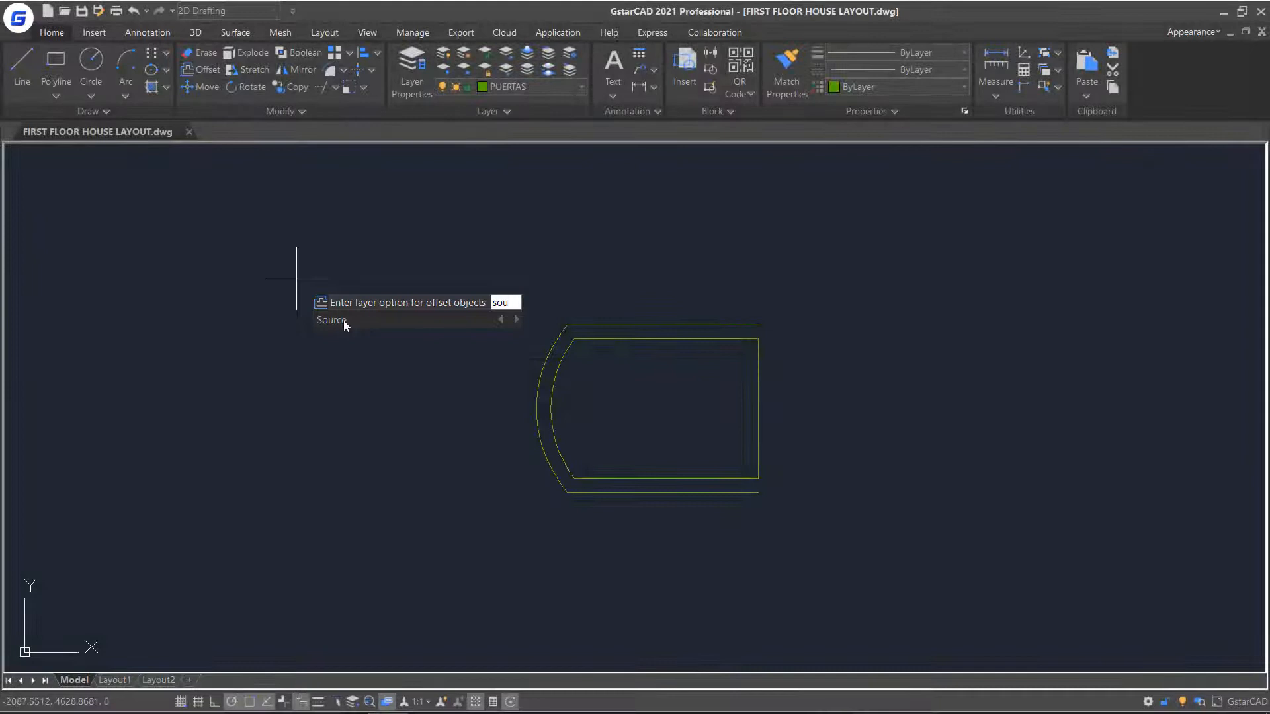
pyautogui.click(338, 322)
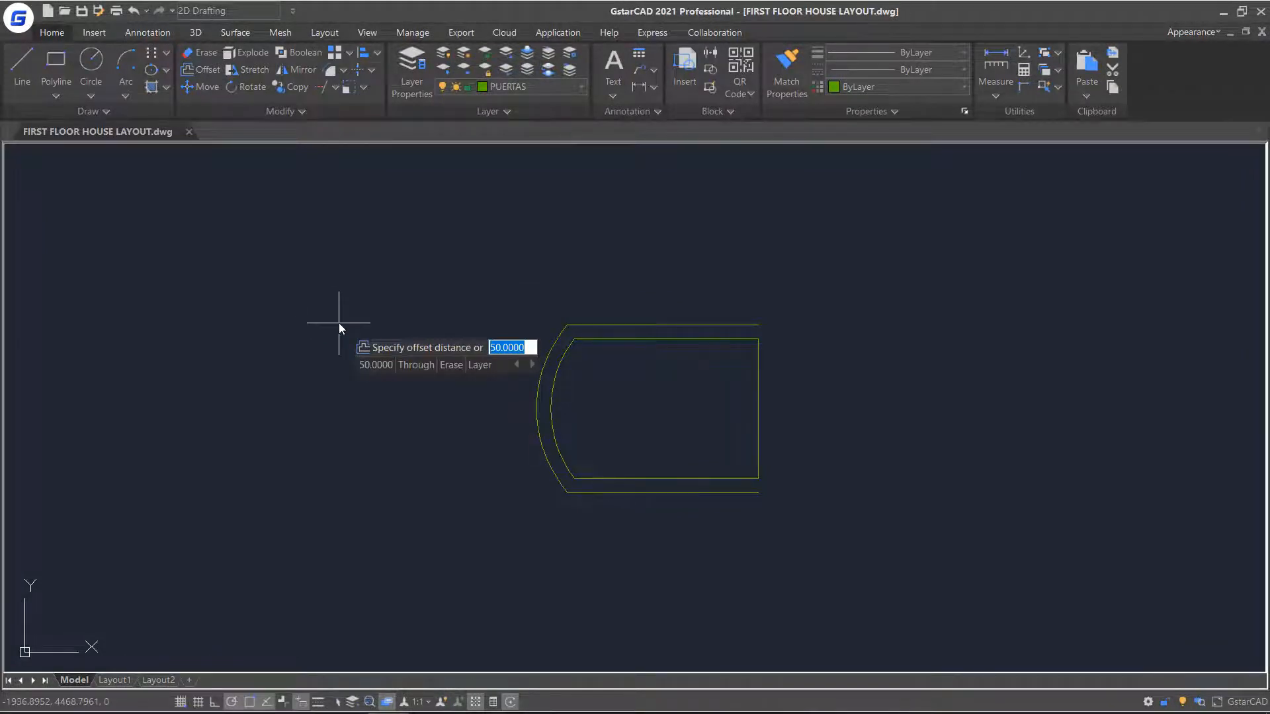
# Step: Offset the upper and lower outer horizontal lines outward by 50
pyautogui.write('50')
pyautogui.press('Return')
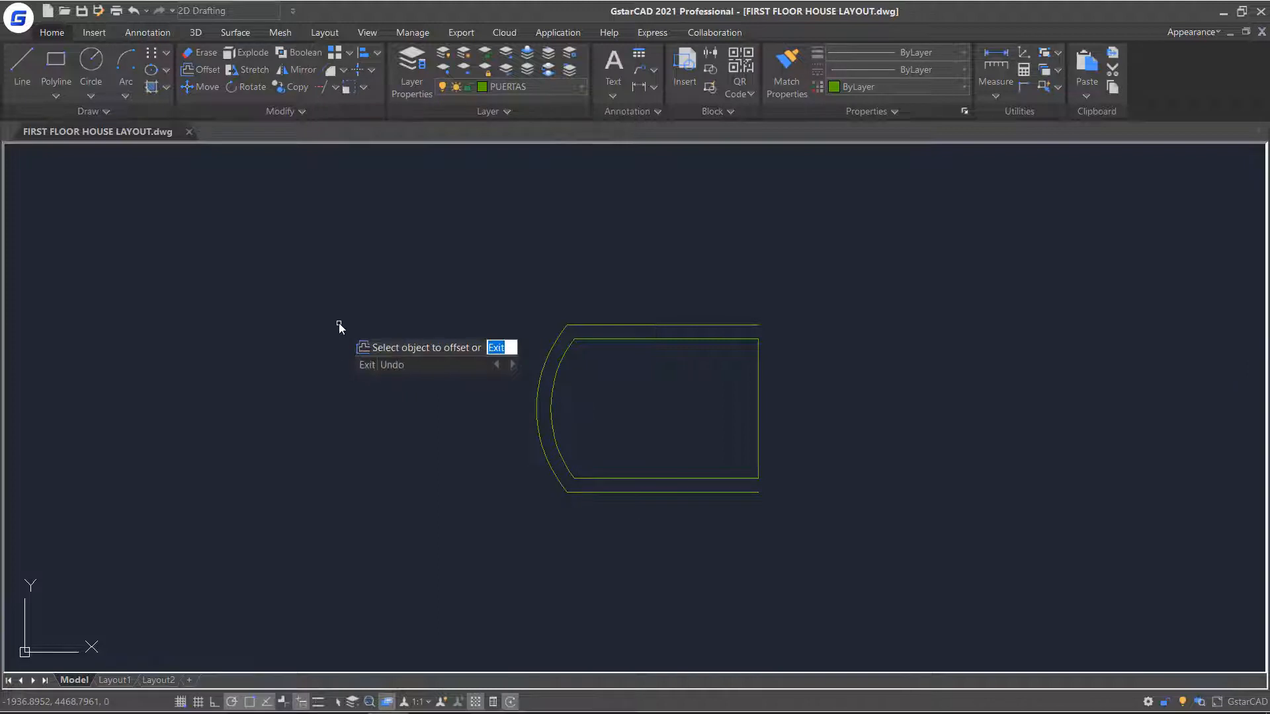
pyautogui.click(714, 325)
pyautogui.click(671, 295)
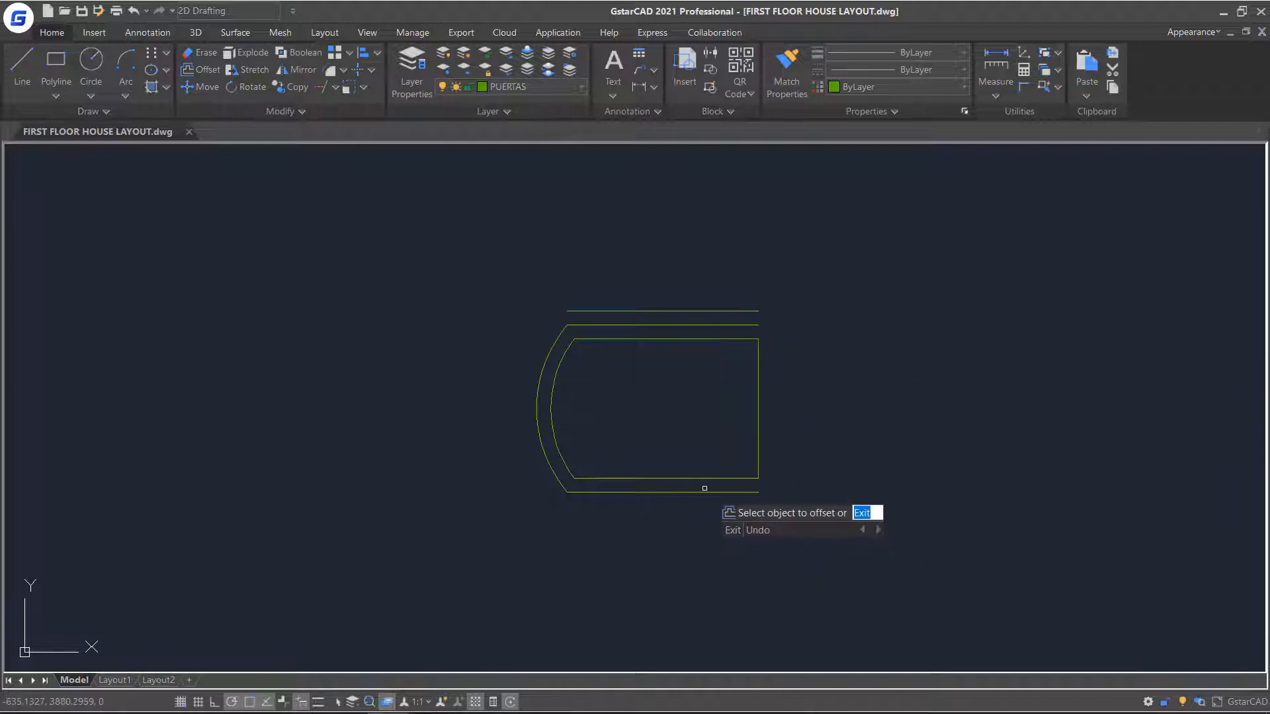
pyautogui.click(701, 493)
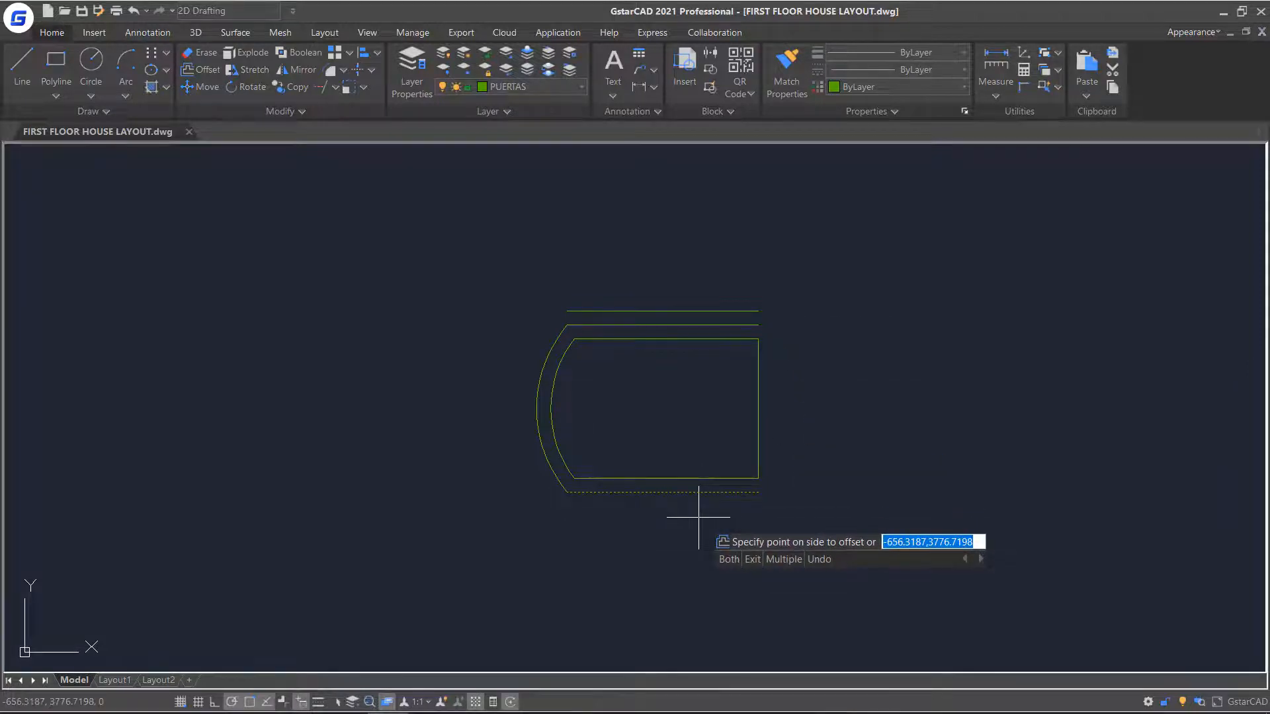
pyautogui.click(698, 517)
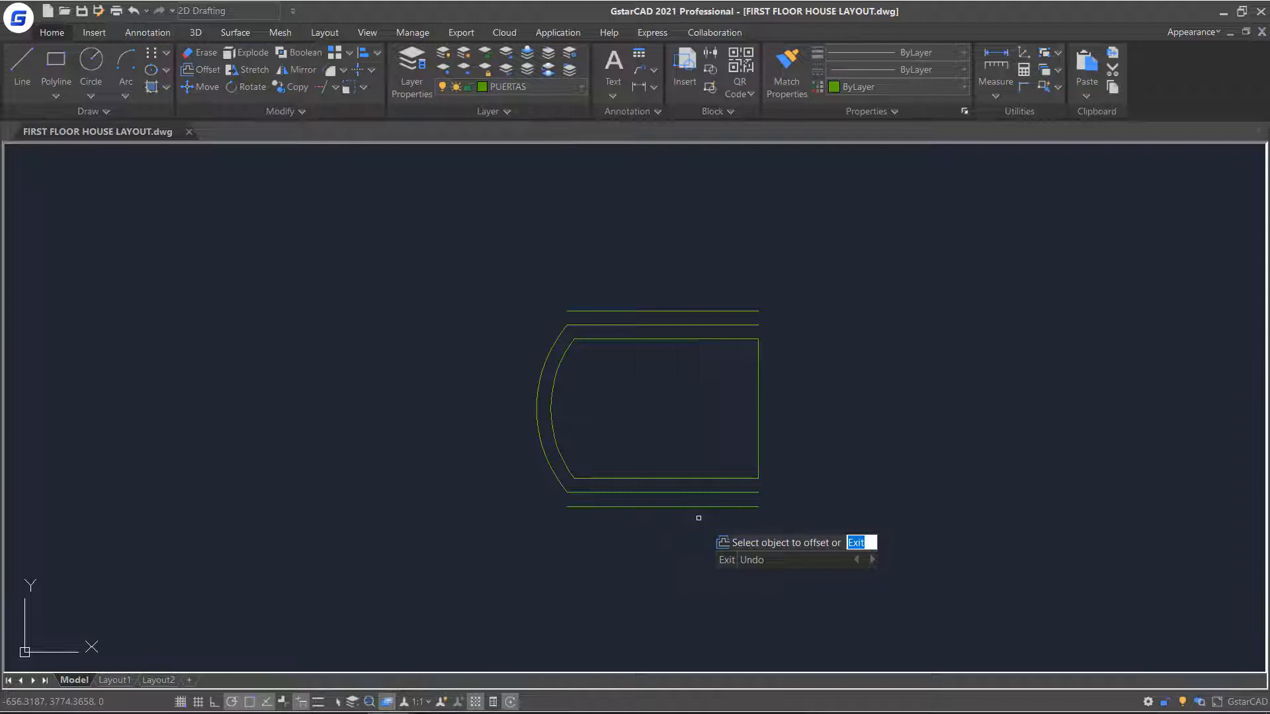
pyautogui.press('Escape')
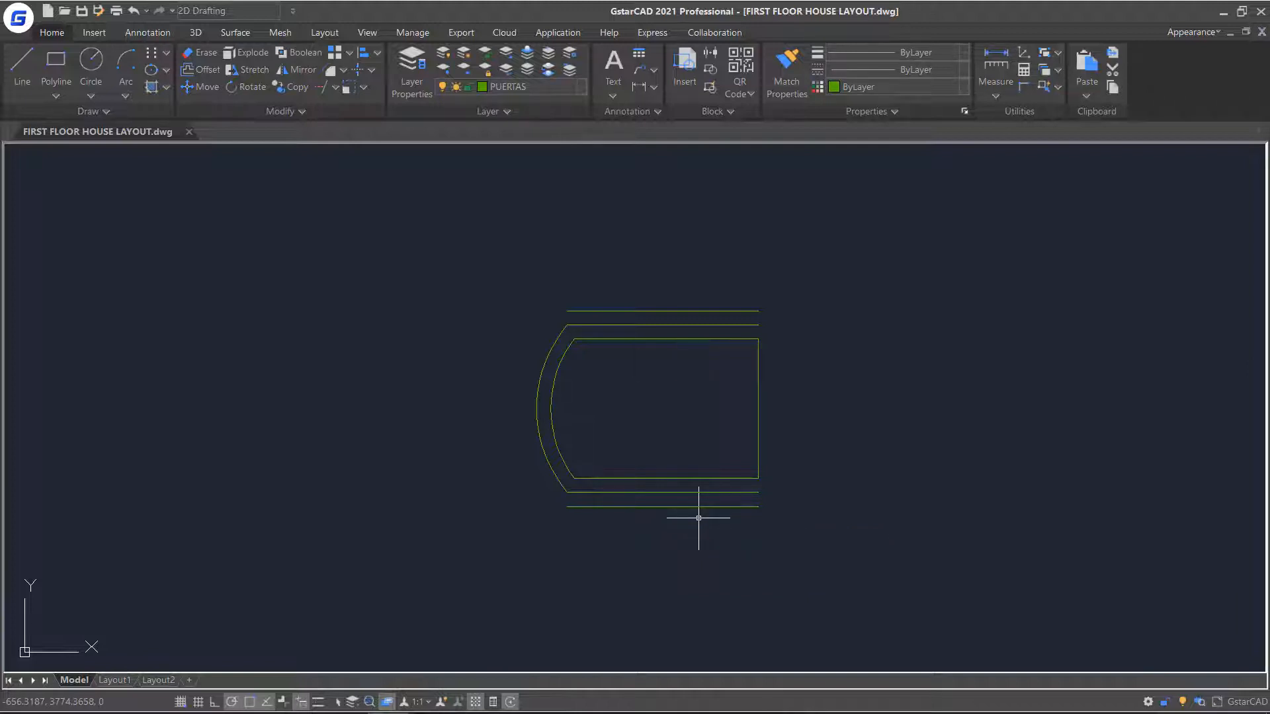
# Step: Offset the outer arc outward with the Through option, placing the copy beside the ends of the new horizontal lines
pyautogui.click(212, 70)
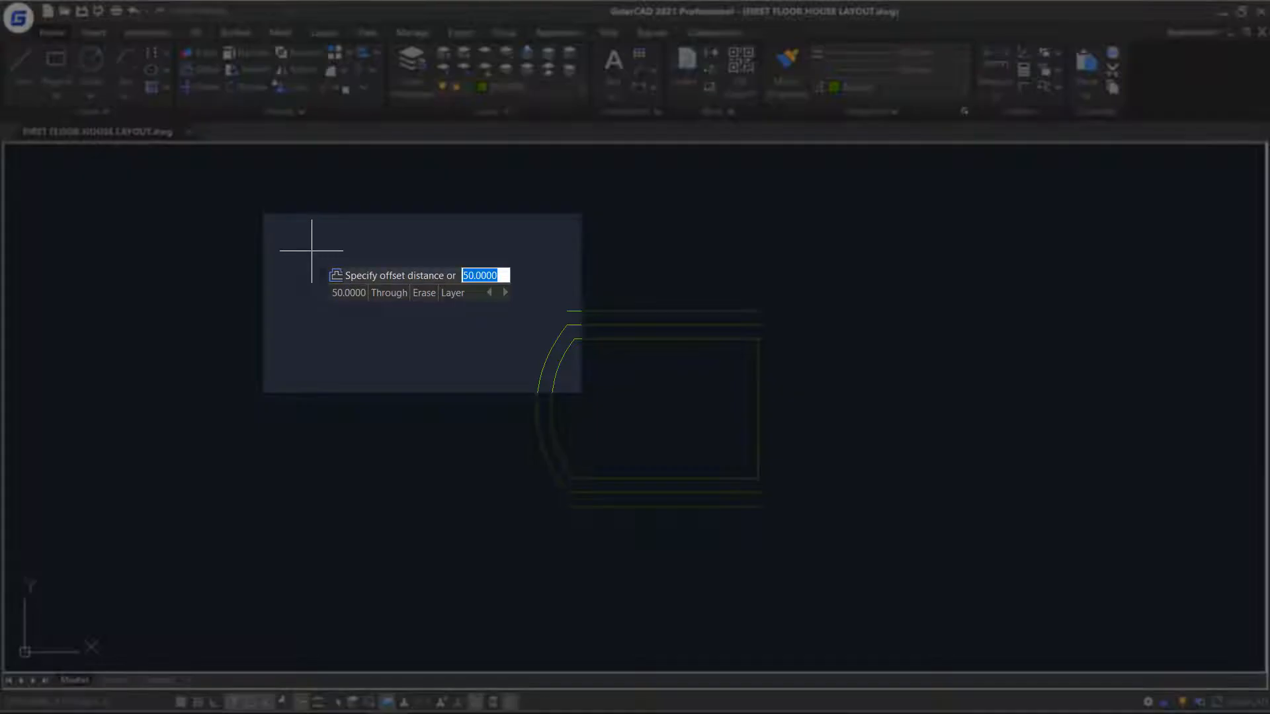
pyautogui.write('t')
pyautogui.press('Return')
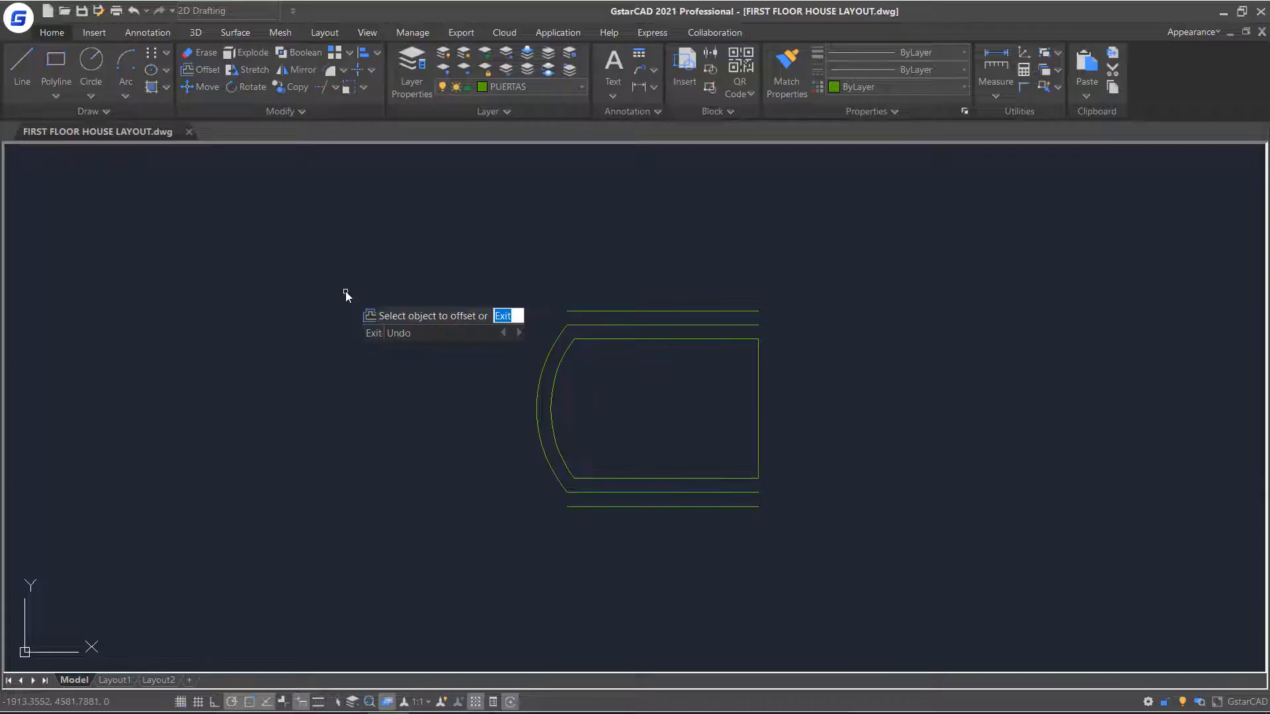
pyautogui.click(539, 395)
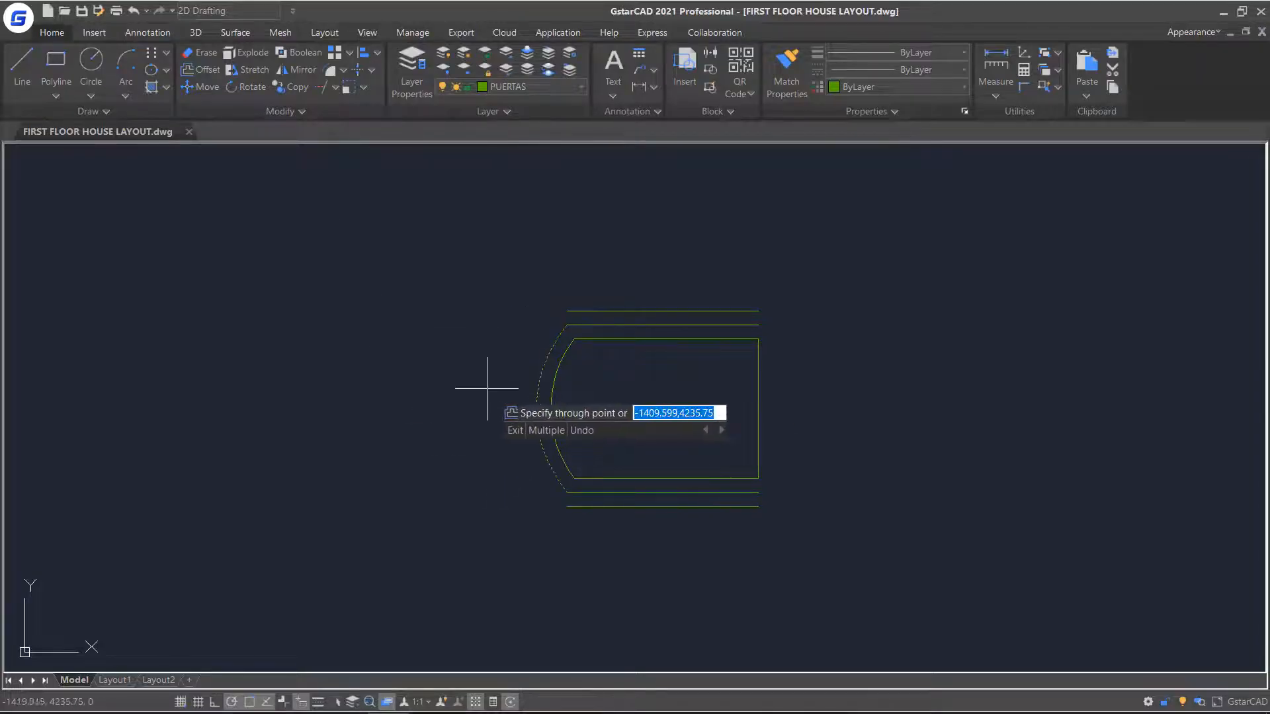
pyautogui.click(523, 413)
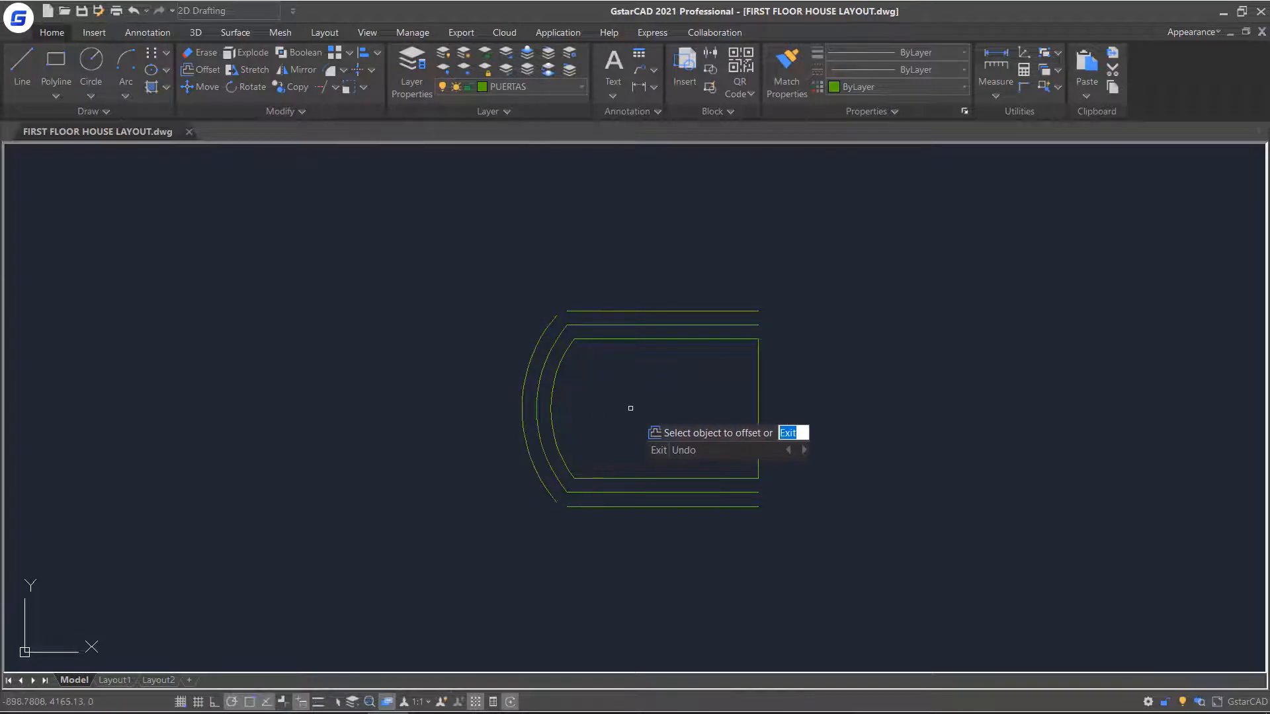
pyautogui.press('Escape')
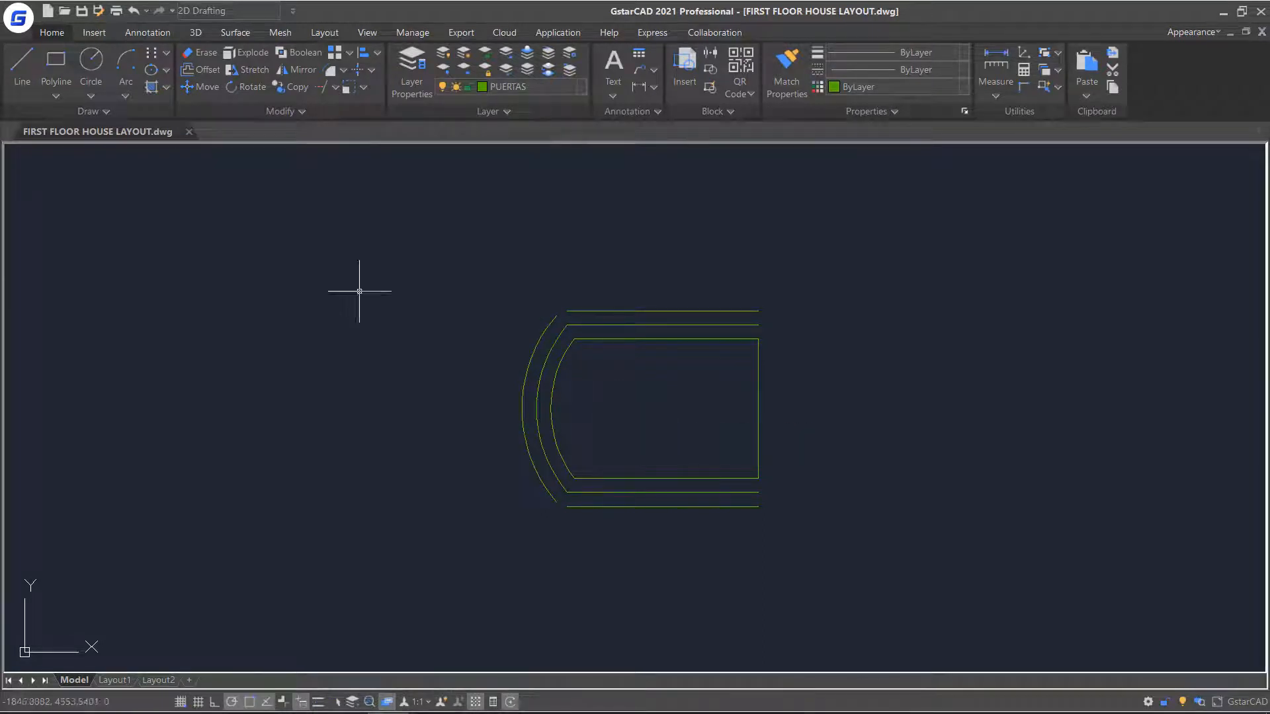
# Step: Extend the two outermost horizontal lines and the outermost arc until they meet at both corners
pyautogui.click(322, 87)
pyautogui.press('Return')
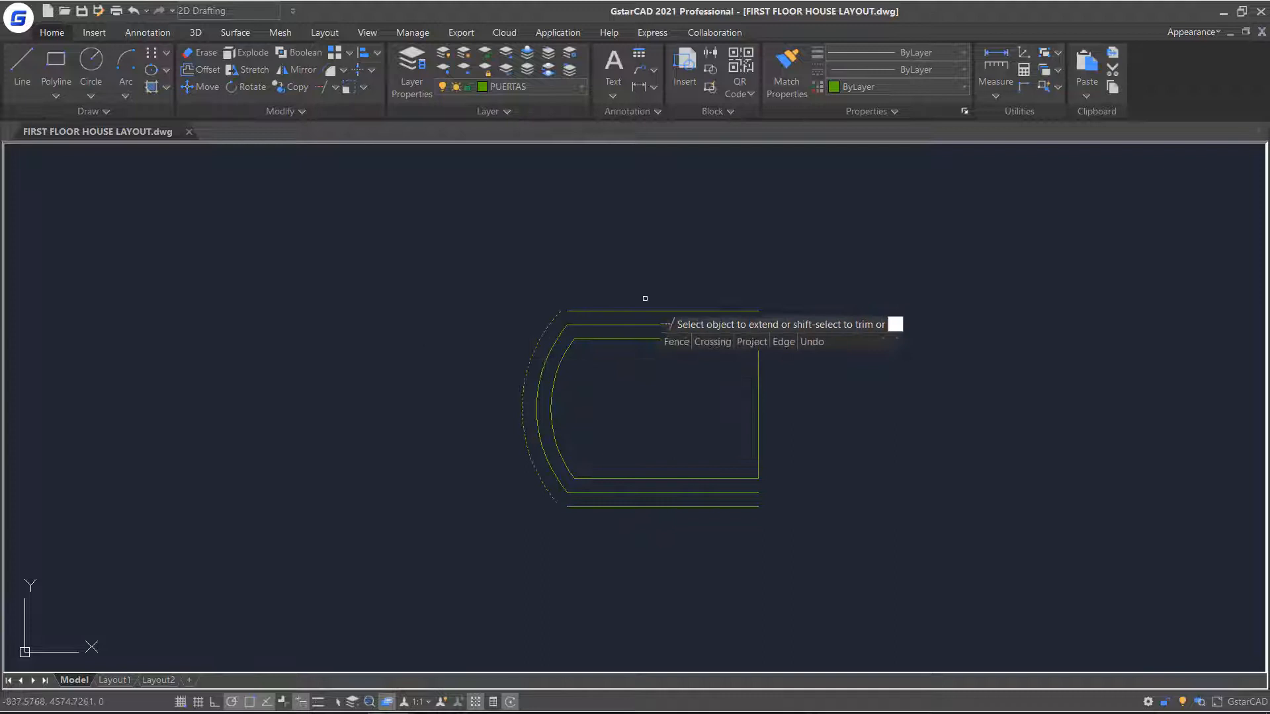
pyautogui.click(621, 310)
pyautogui.click(596, 508)
pyautogui.click(322, 87)
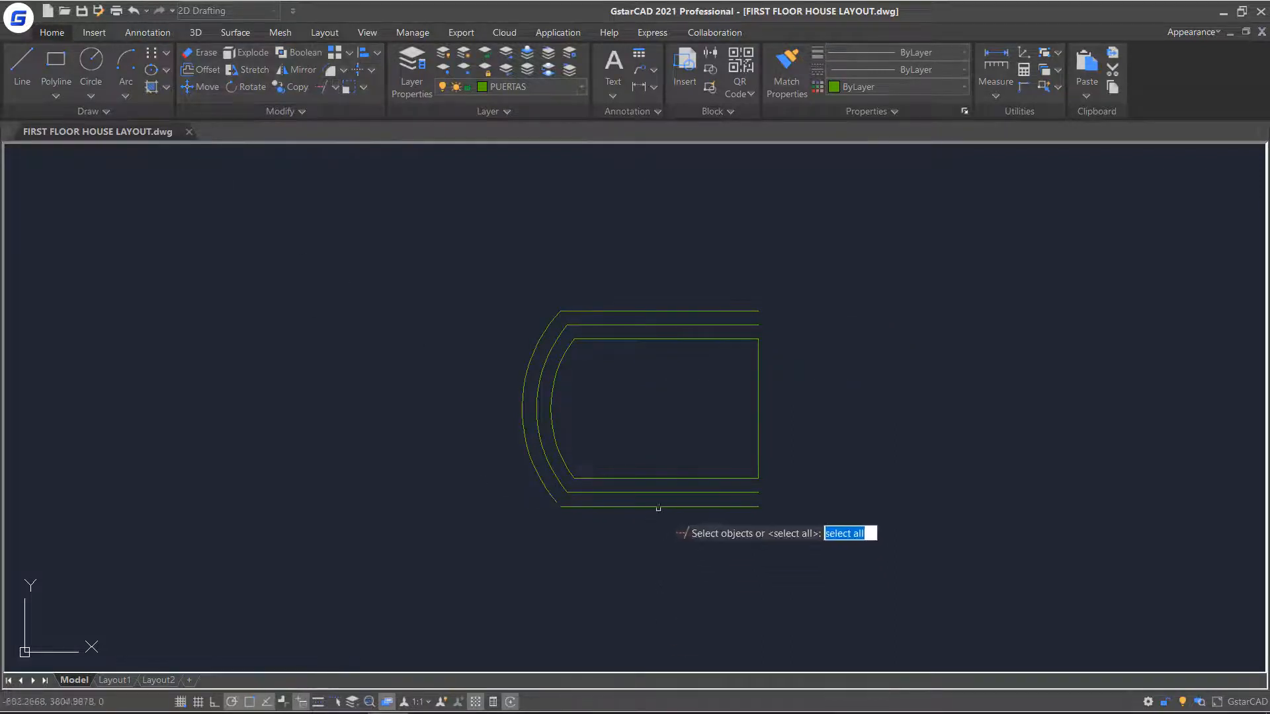
pyautogui.press('Return')
pyautogui.click(538, 476)
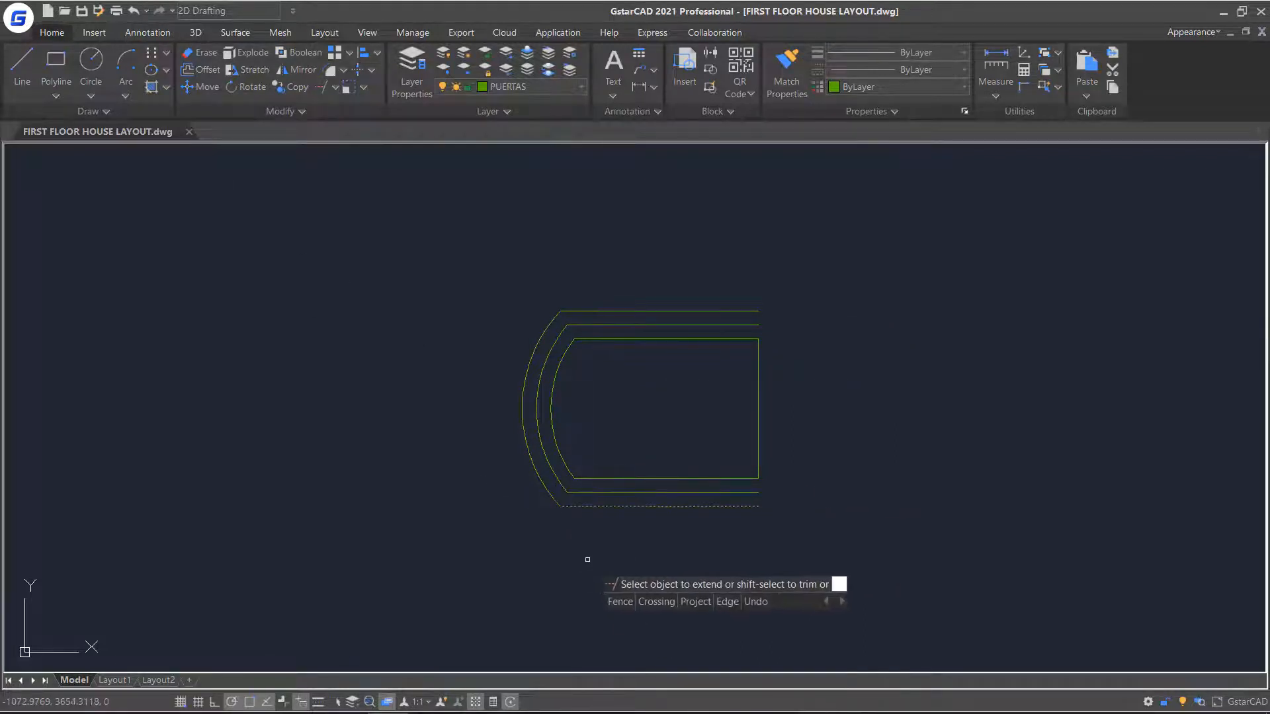
pyautogui.press('Escape')
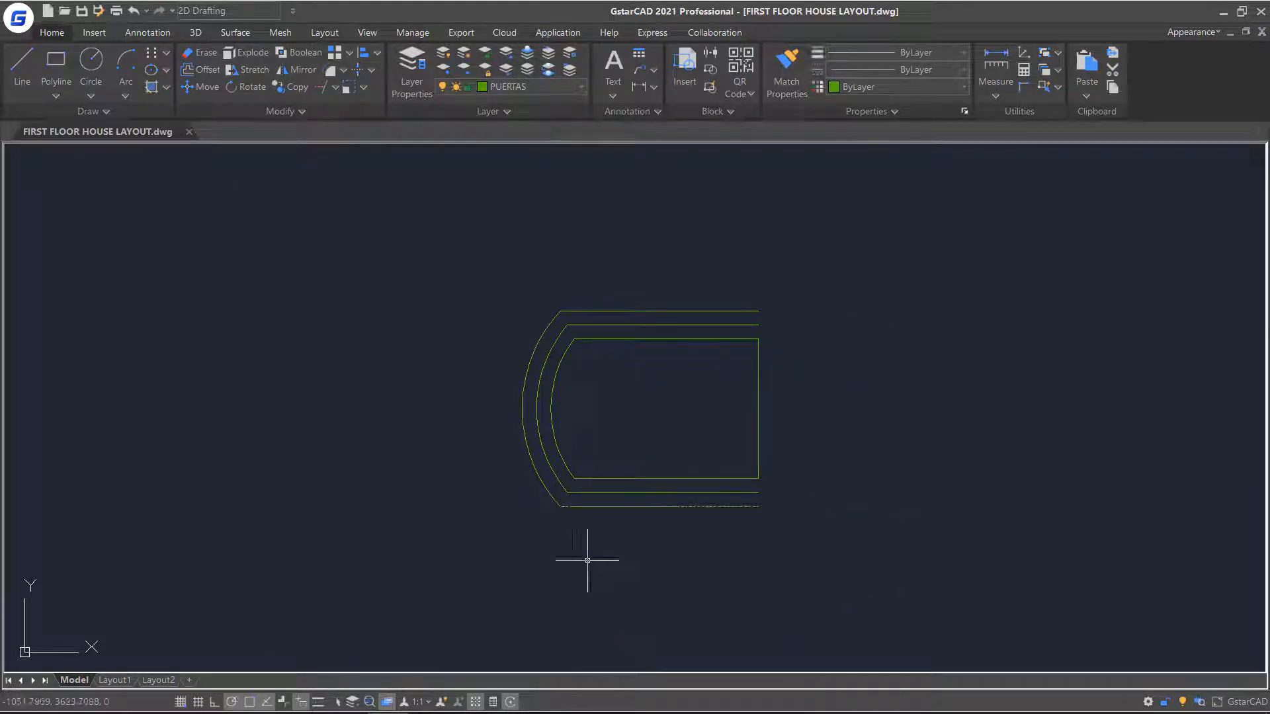
# Step: Make layer 0 current and offset the middle arc through a point far outside the shape, with the offset Layer option set to Current
pyautogui.click(560, 87)
pyautogui.click(526, 105)
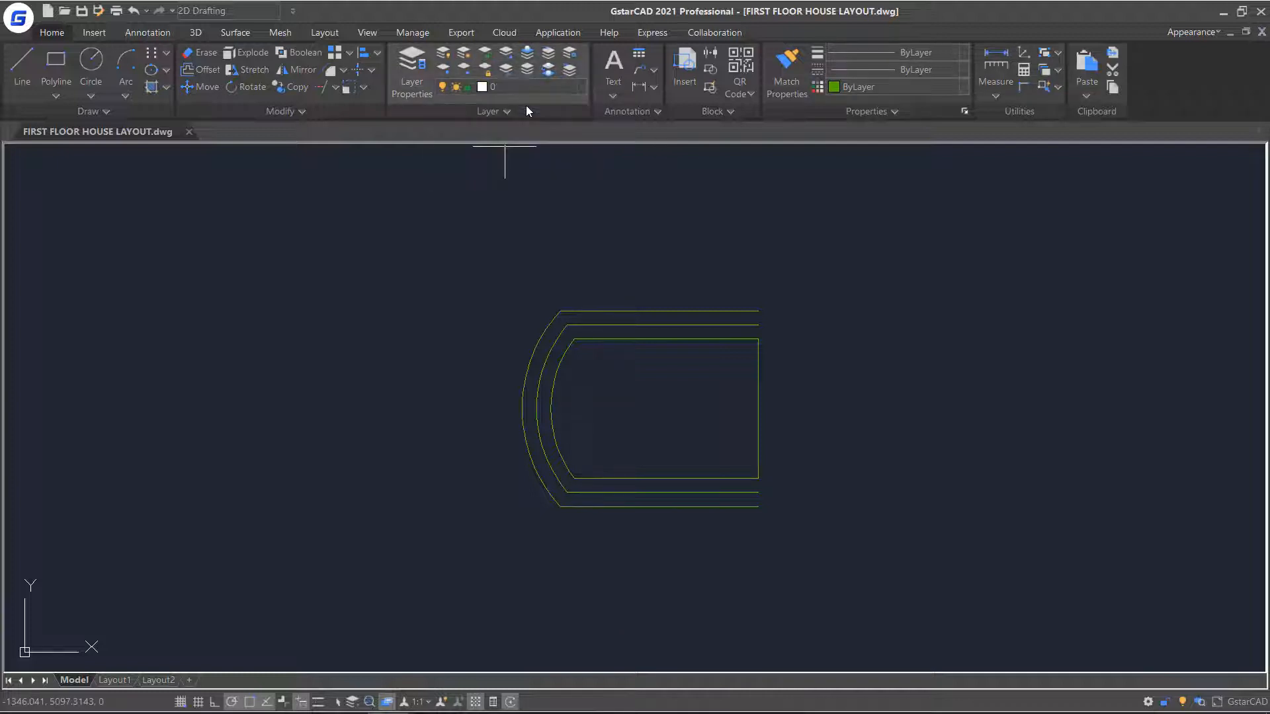
pyautogui.click(213, 74)
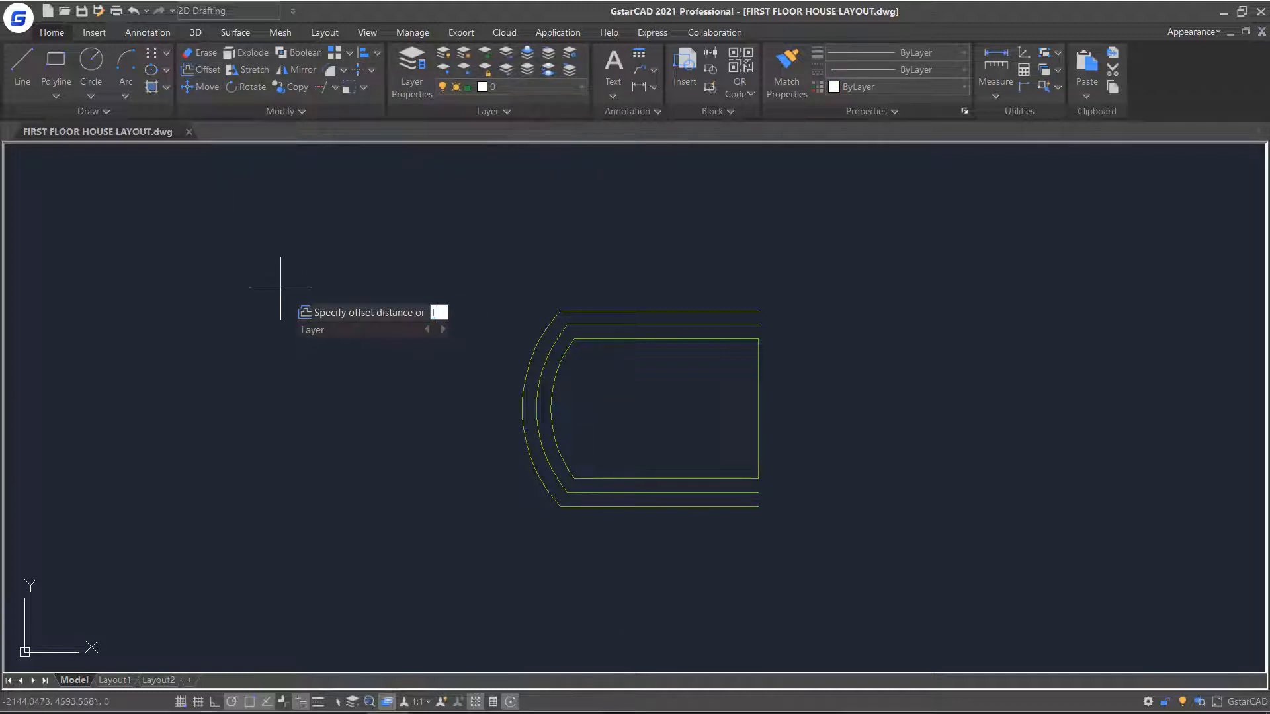
pyautogui.click(309, 330)
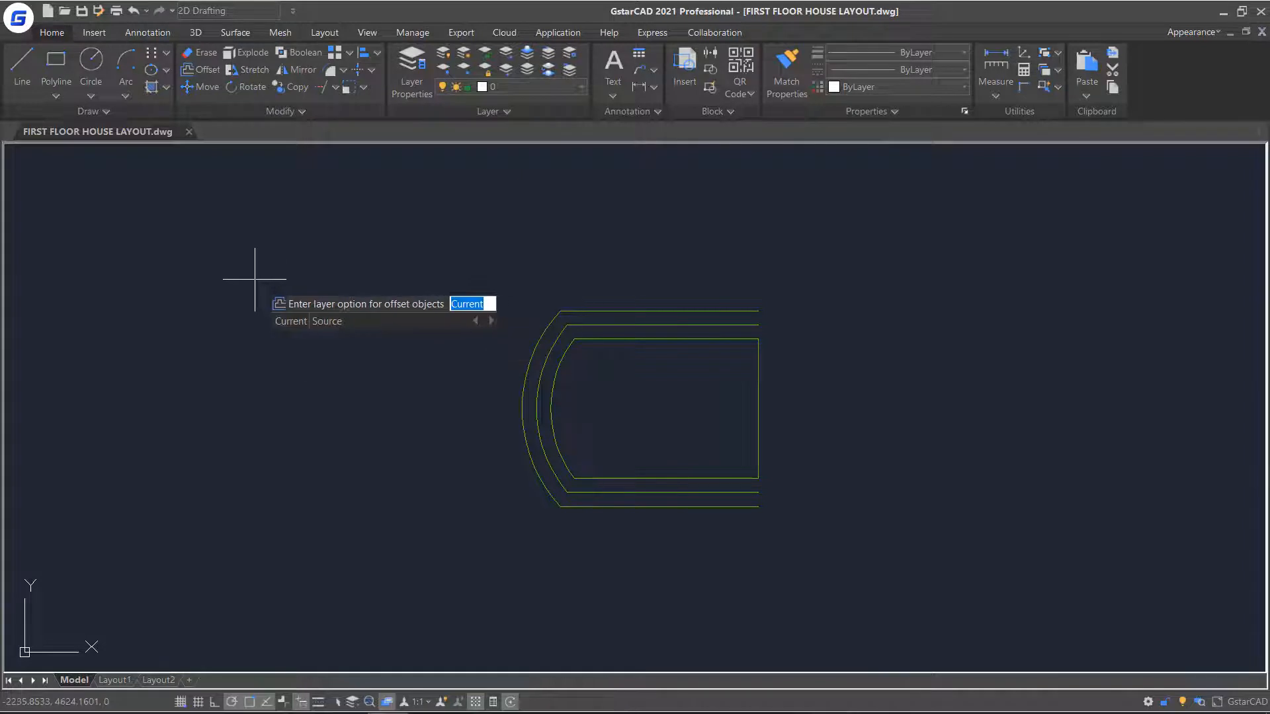
pyautogui.click(287, 323)
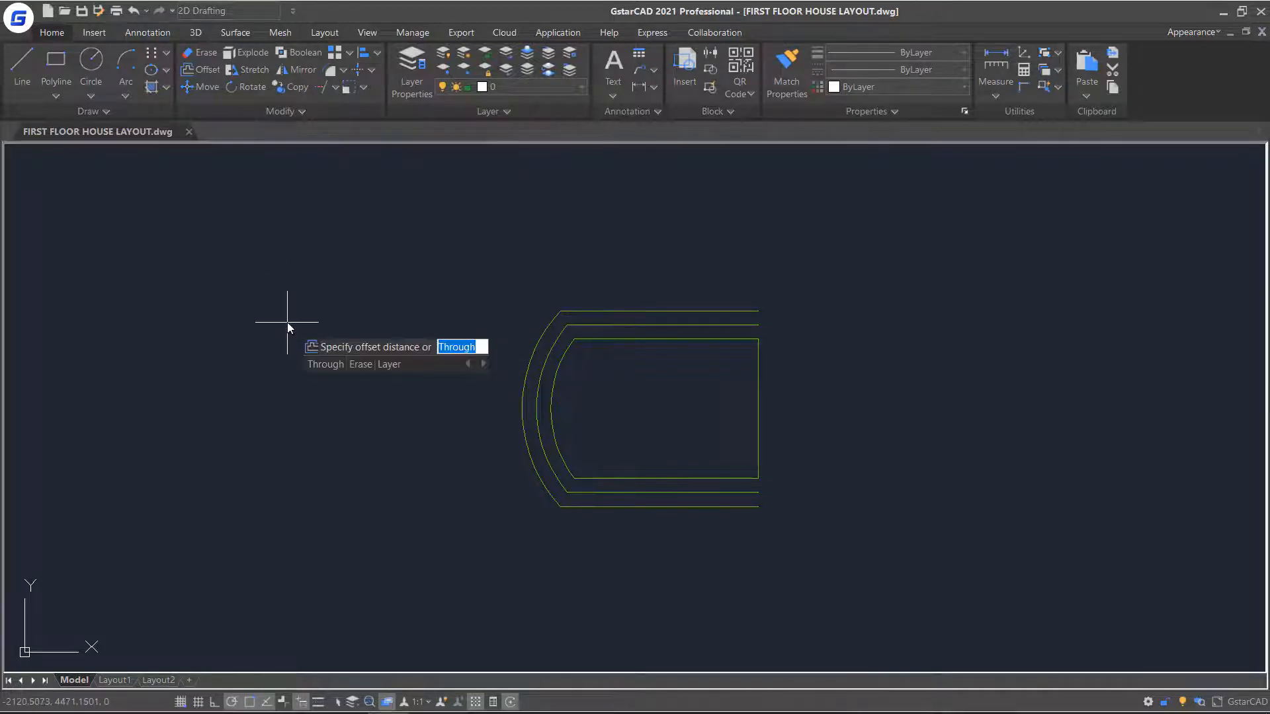
pyautogui.click(324, 364)
pyautogui.click(541, 377)
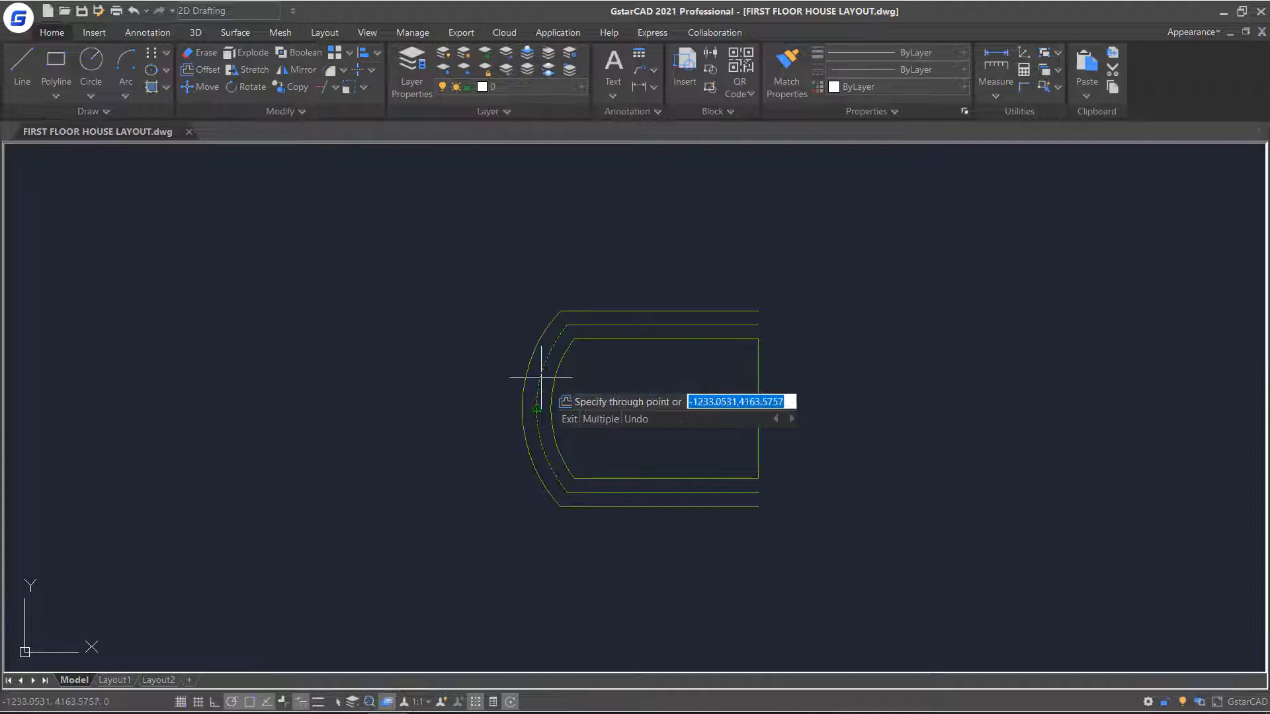
pyautogui.click(303, 393)
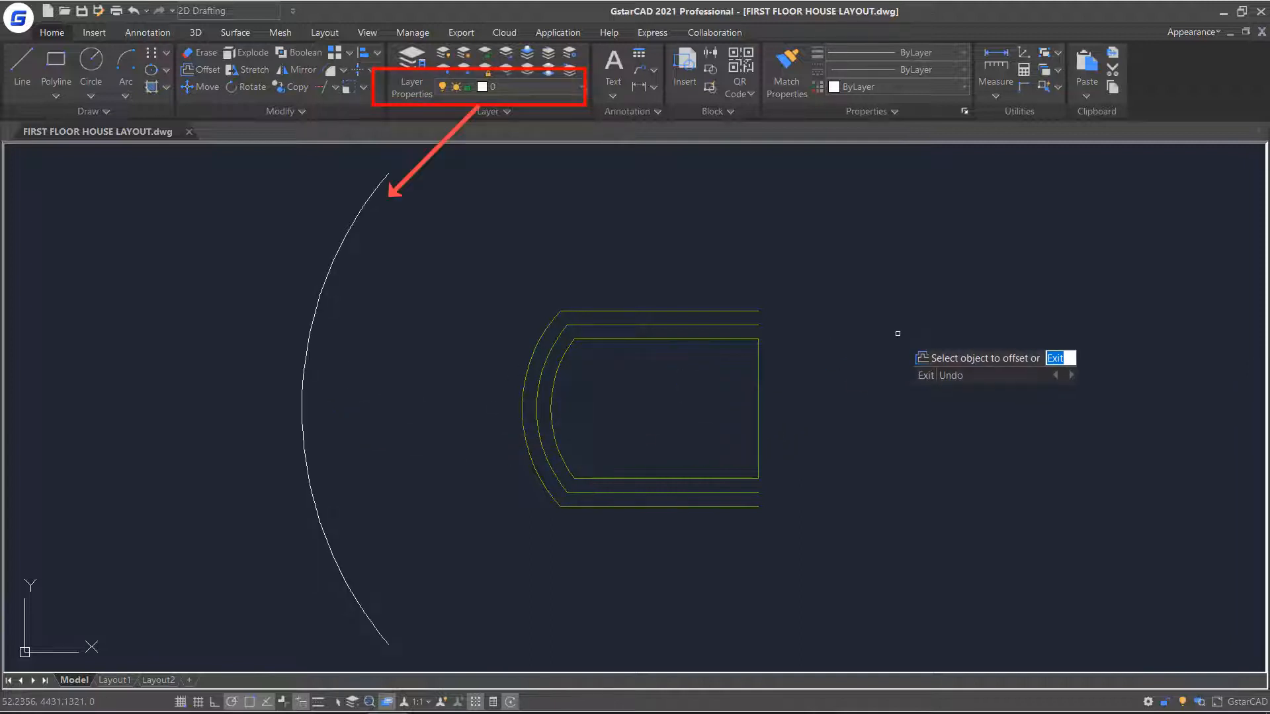
pyautogui.click(377, 279)
pyautogui.click(387, 284)
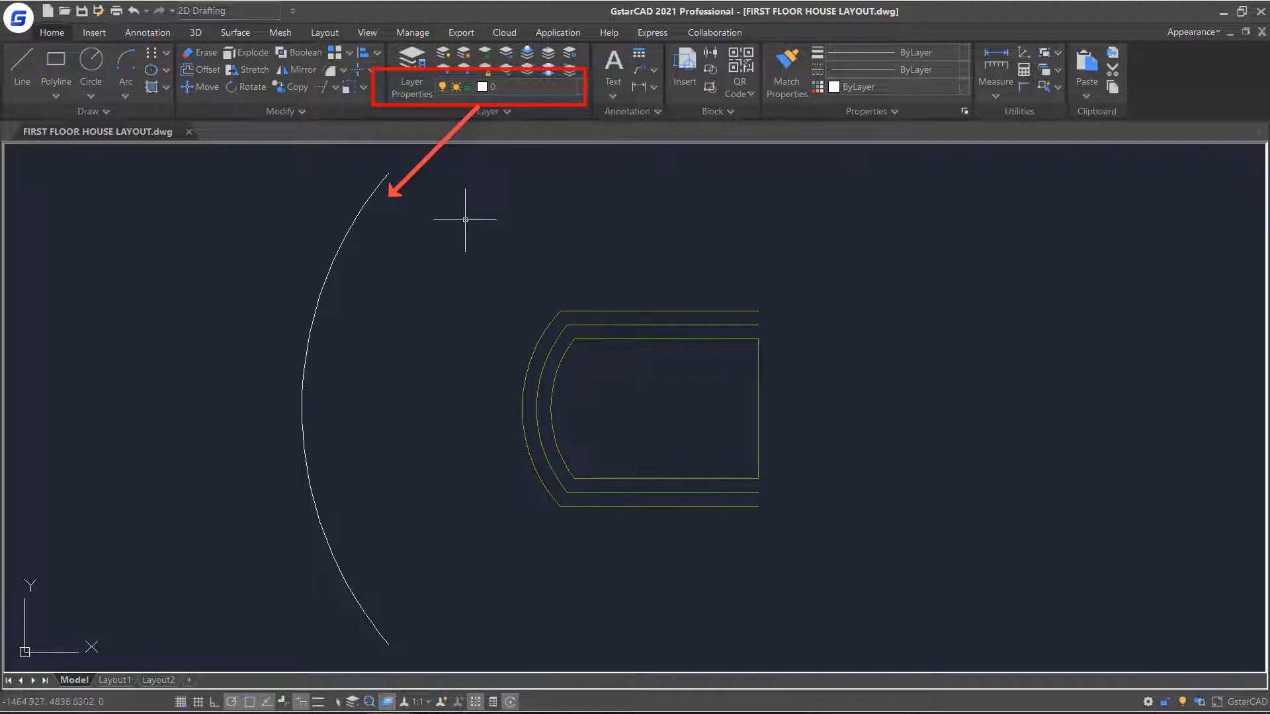
# Step: Delete the white offset arc far outside the shape and make PUERTAS the current layer
pyautogui.click(347, 232)
pyautogui.press('Delete')
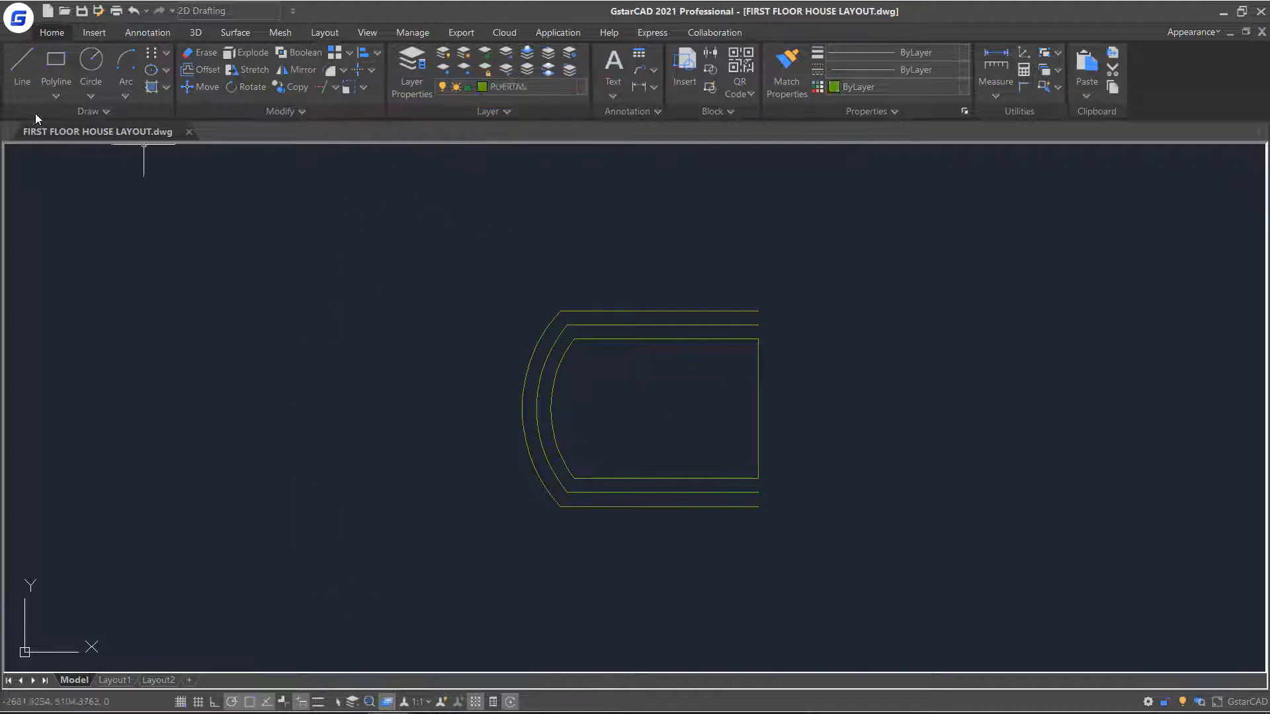
# Step: Draw a short vertical line joining the right ends of the outermost and middle upper horizontal lines
pyautogui.click(22, 66)
pyautogui.click(758, 324)
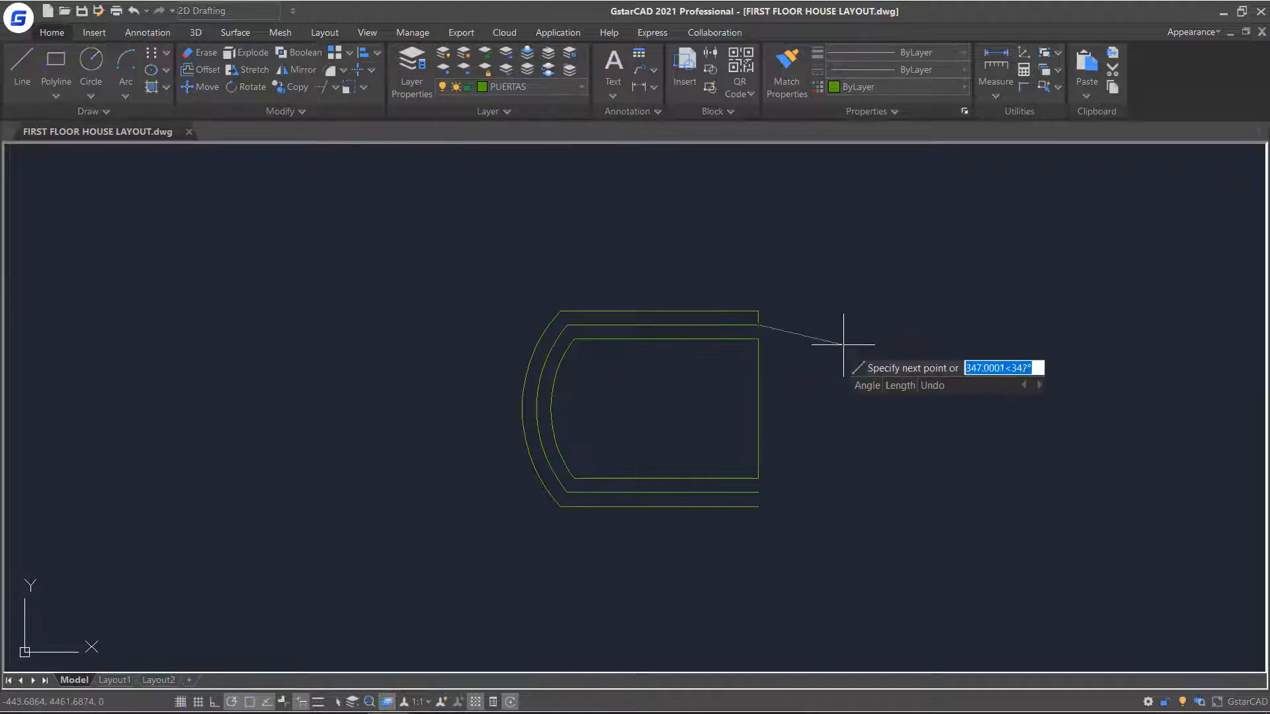
pyautogui.press('Return')
pyautogui.press('Return')
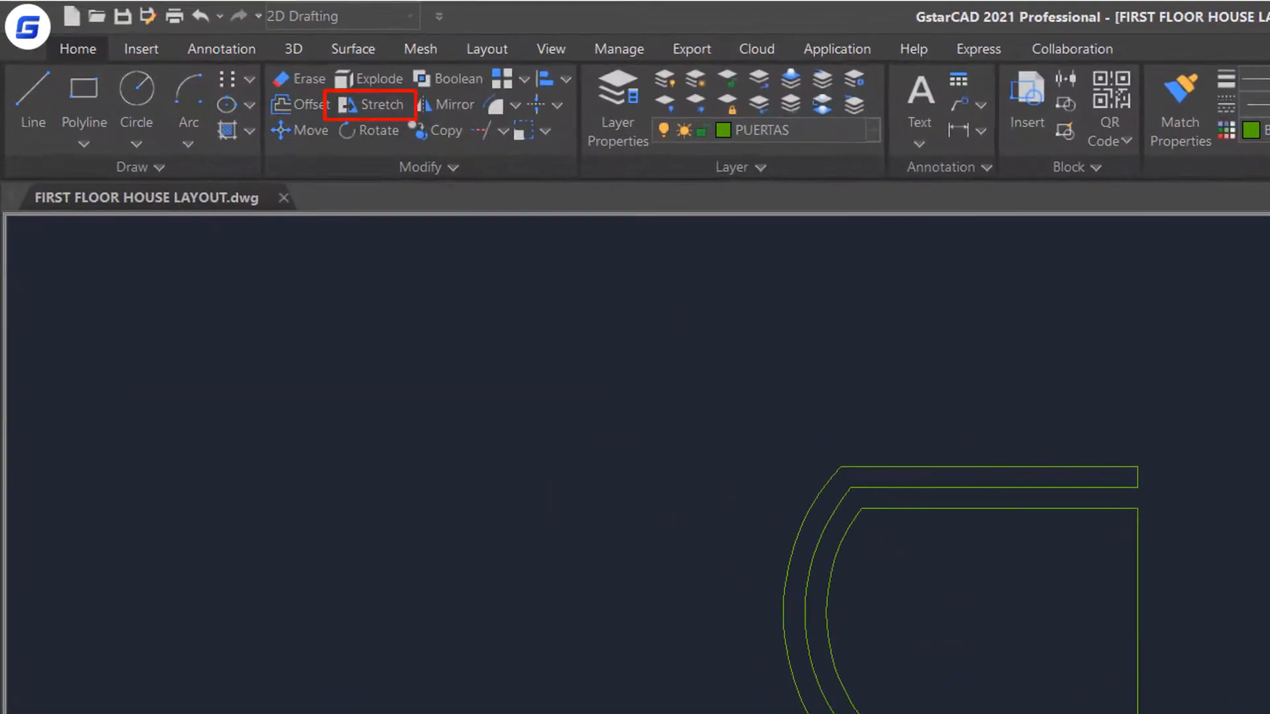
# Step: Stretch the right ends of the upper and lower outer bands a short distance inward together, shortening both
pyautogui.click(386, 114)
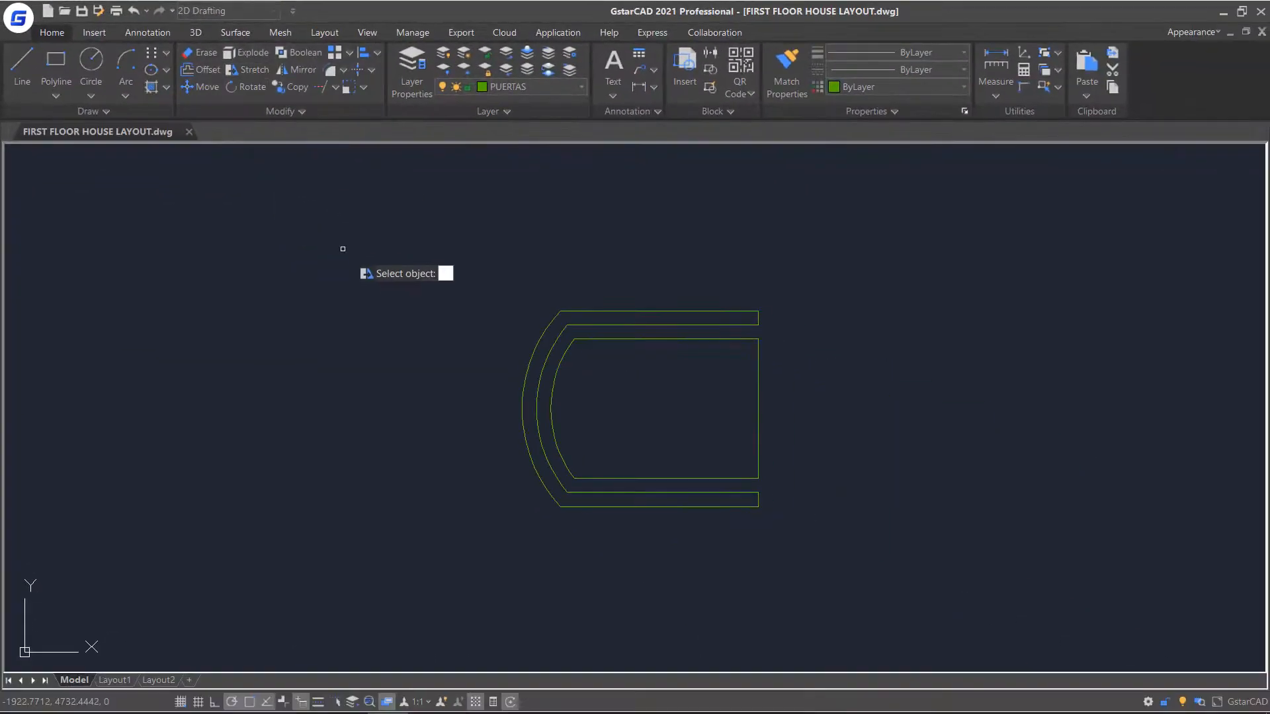
pyautogui.click(776, 298)
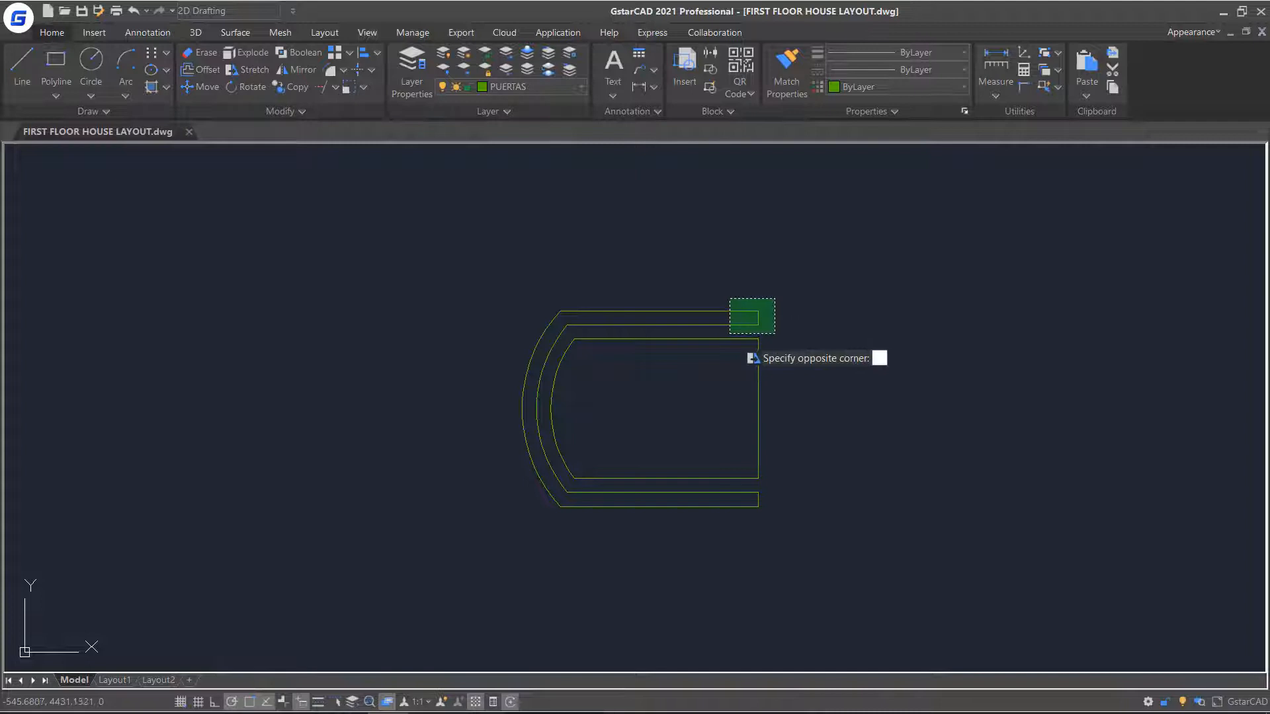
pyautogui.click(727, 332)
pyautogui.click(771, 483)
pyautogui.click(722, 524)
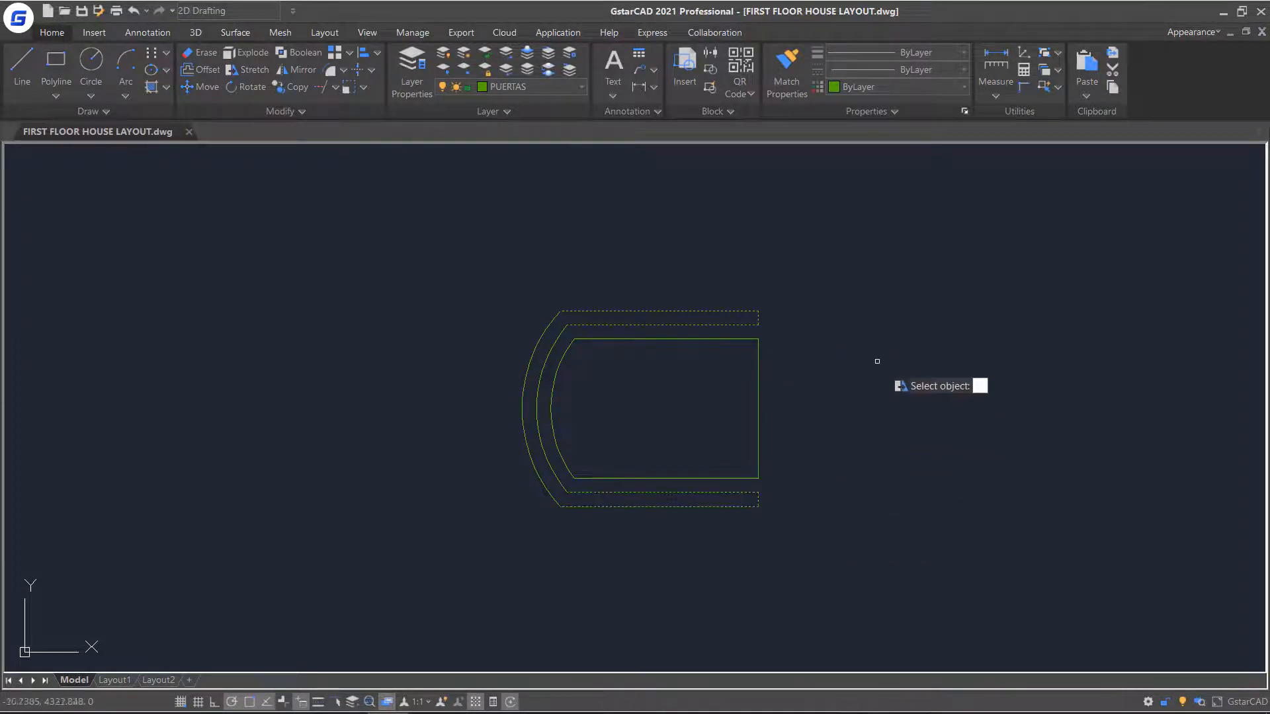
pyautogui.press('Return')
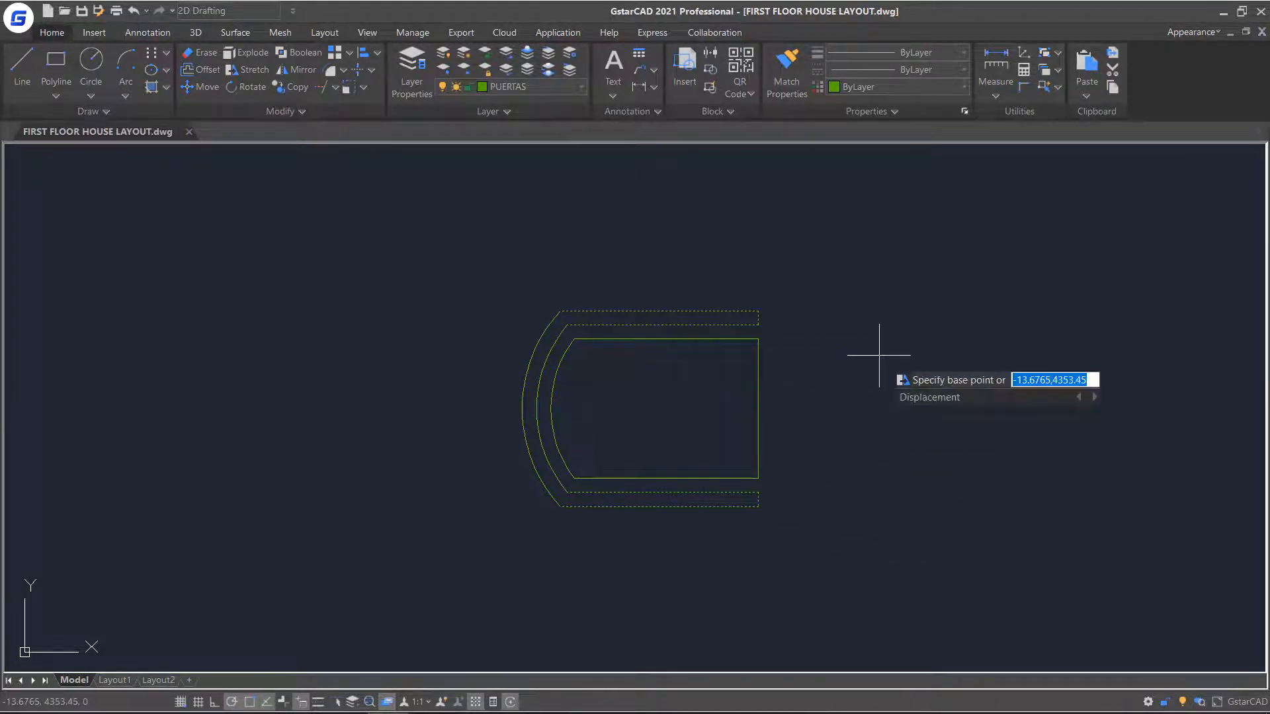
pyautogui.click(759, 337)
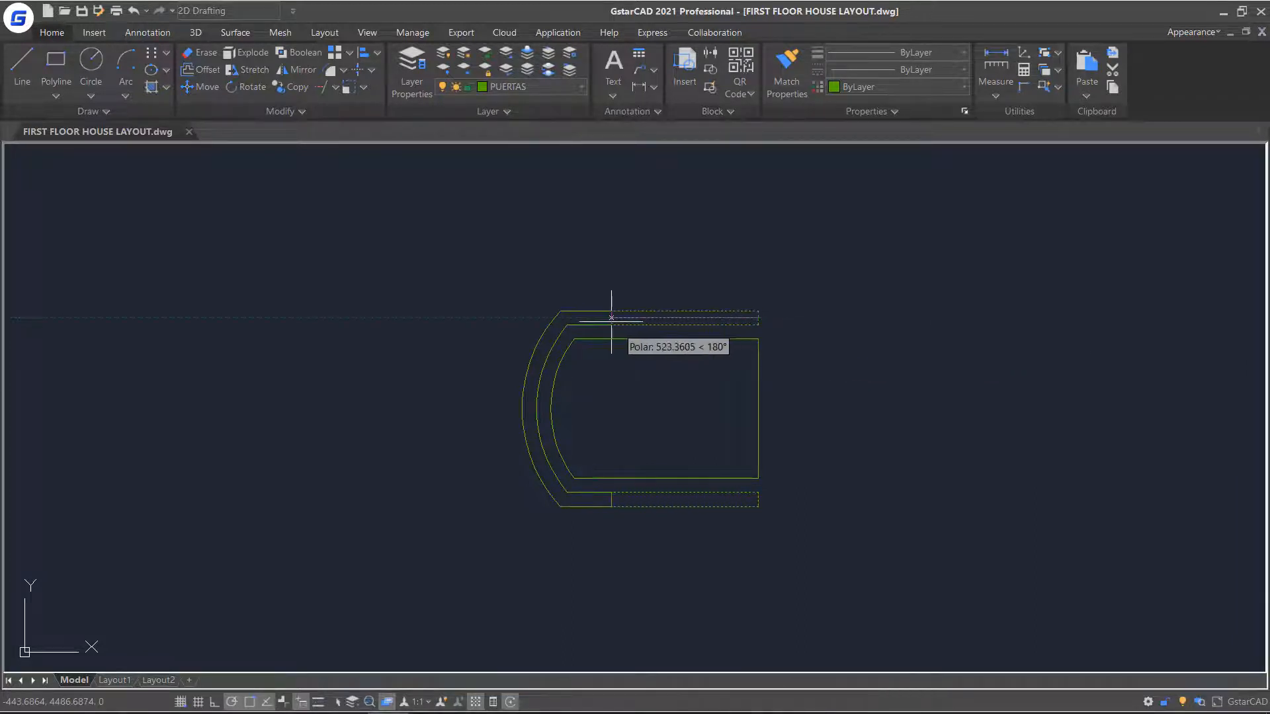
pyautogui.click(738, 318)
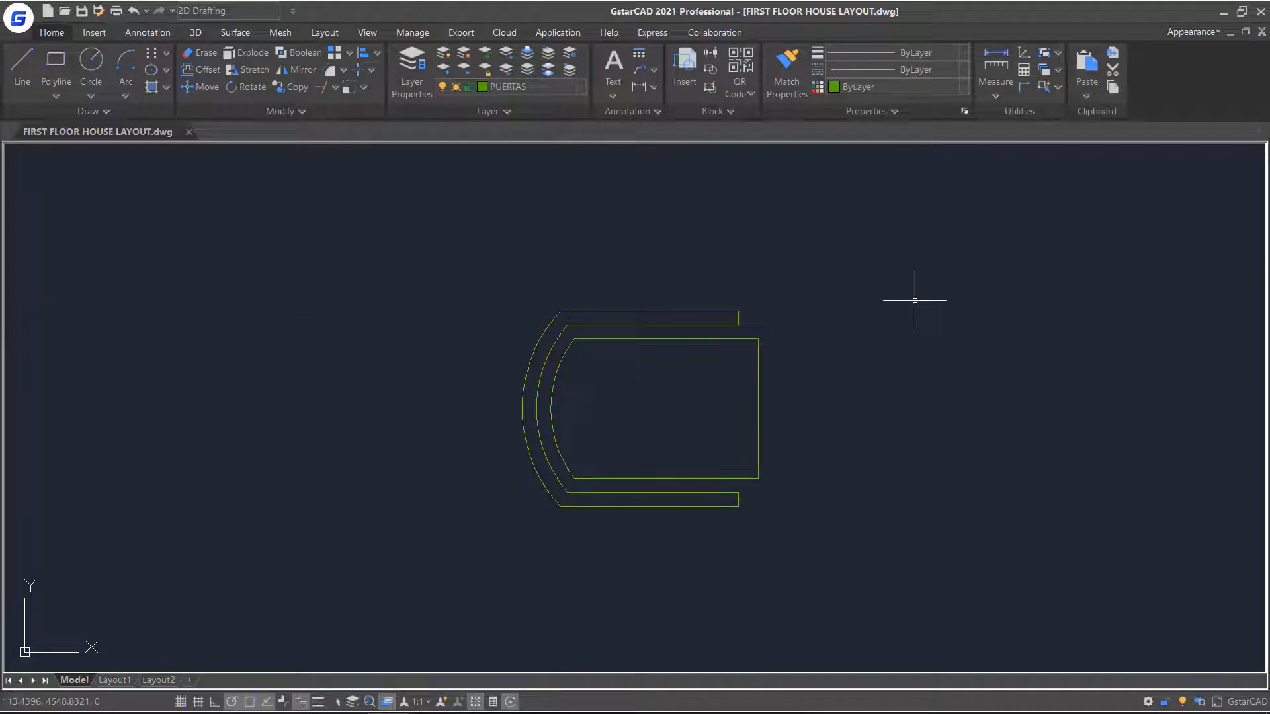
# Step: Move the inner outline's vertical edge inward to line up with the ends of the outer bands
pyautogui.click(759, 388)
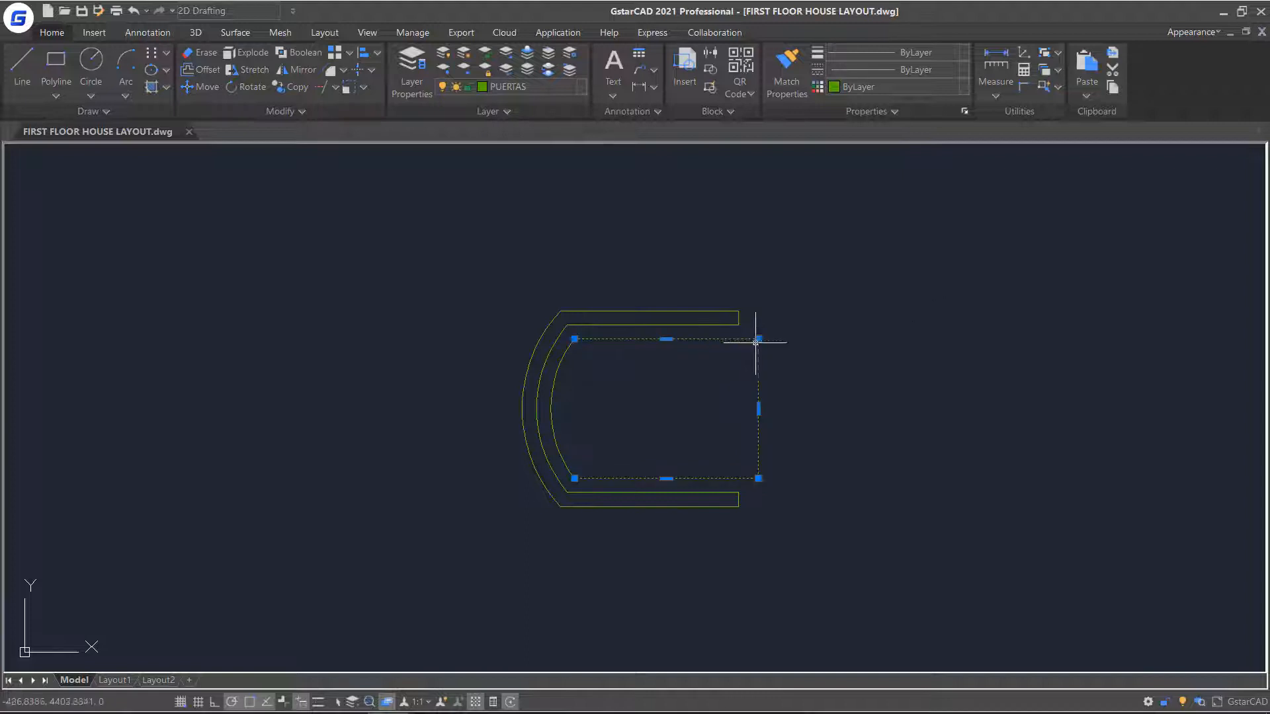
pyautogui.click(759, 408)
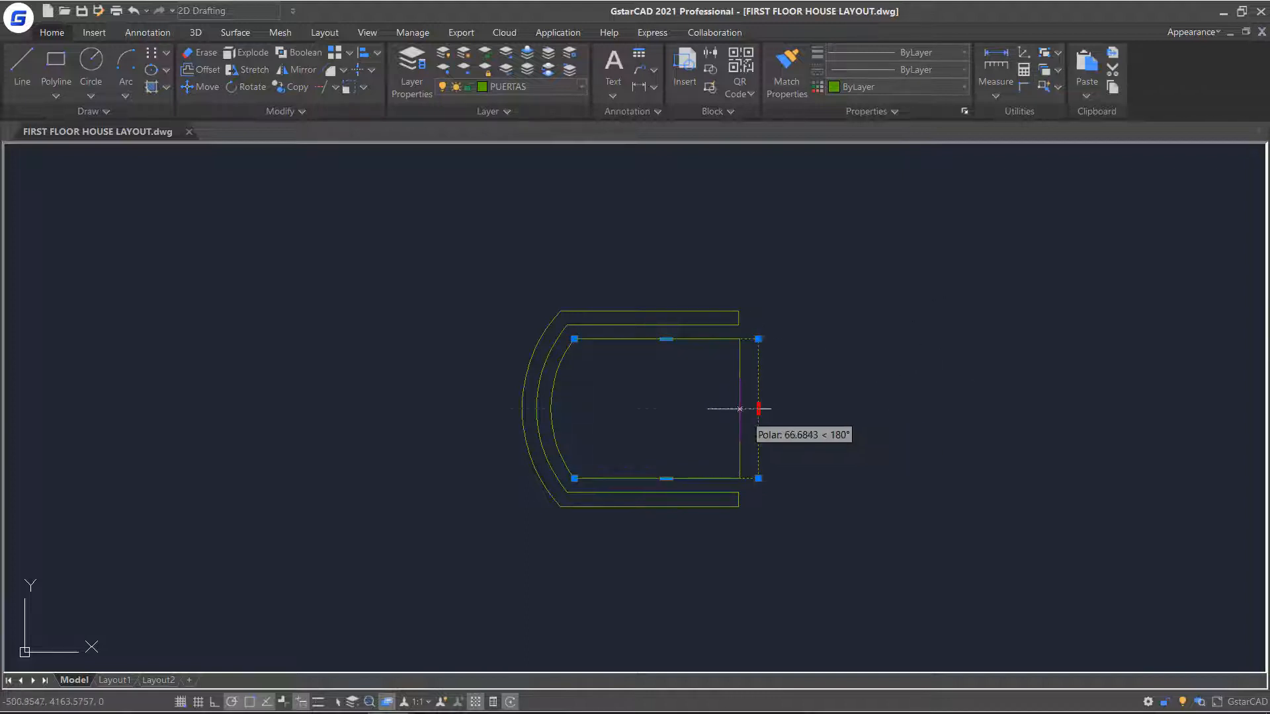
pyautogui.click(738, 399)
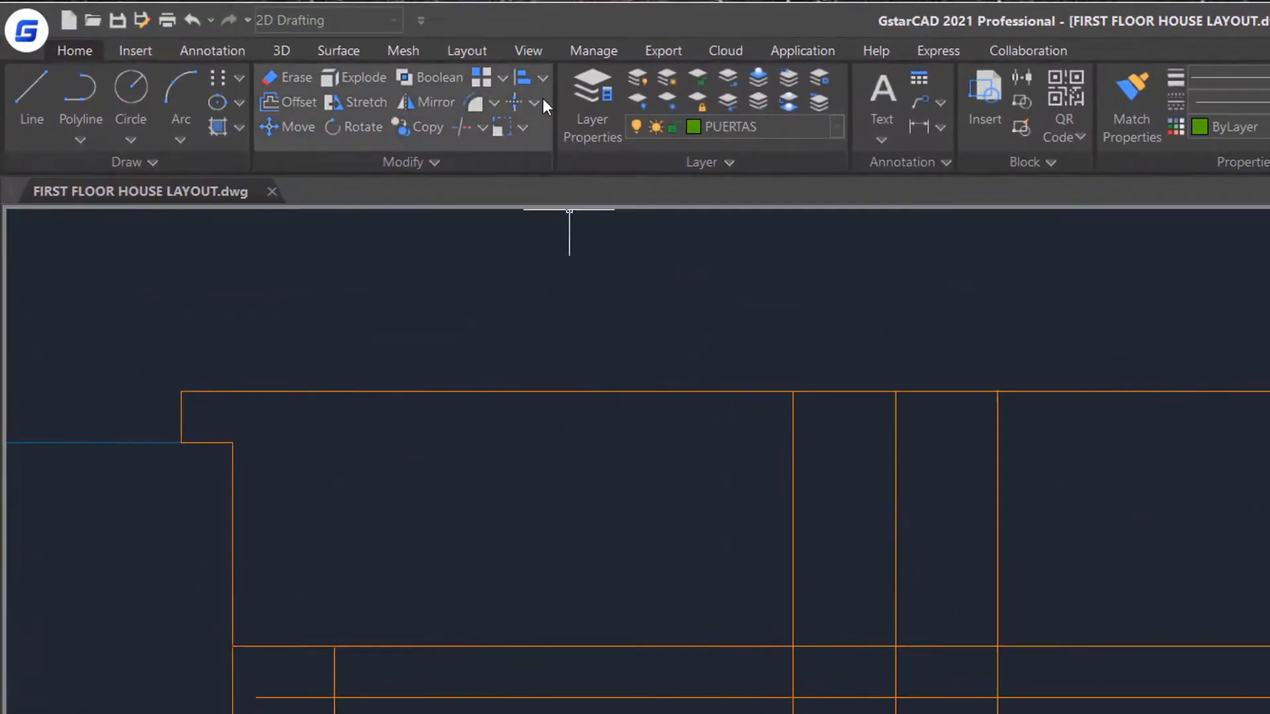
# Step: Use Break Object with gap 0 to break the window's lower middle horizontal line and the vertical lines crossing it with each other
pyautogui.click(533, 103)
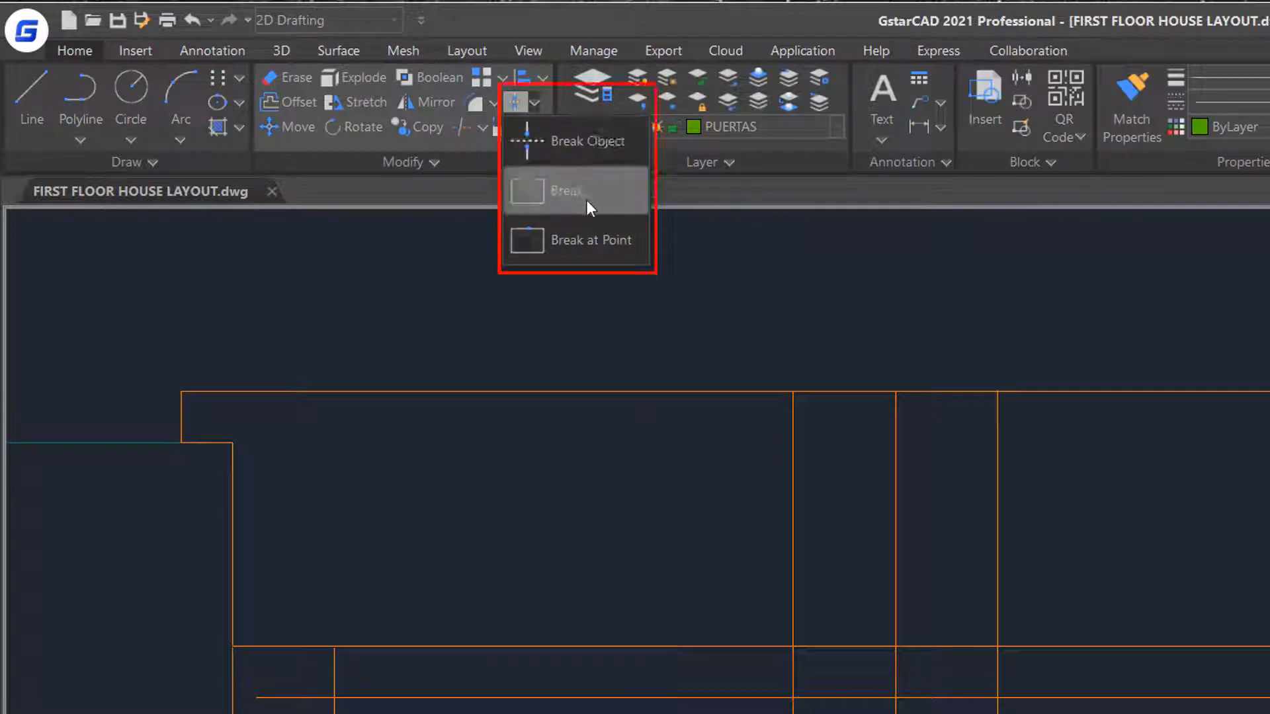
pyautogui.click(617, 143)
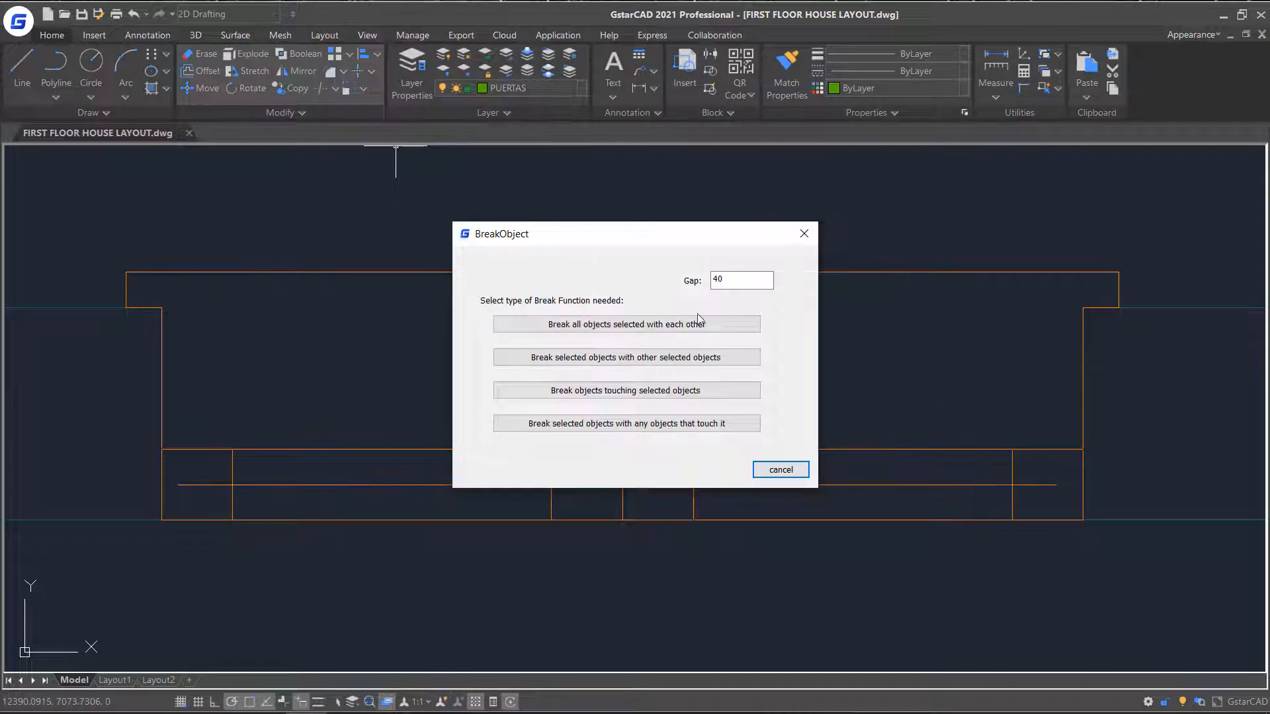
pyautogui.moveTo(754, 281); pyautogui.dragTo(690, 283)
pyautogui.write('0')
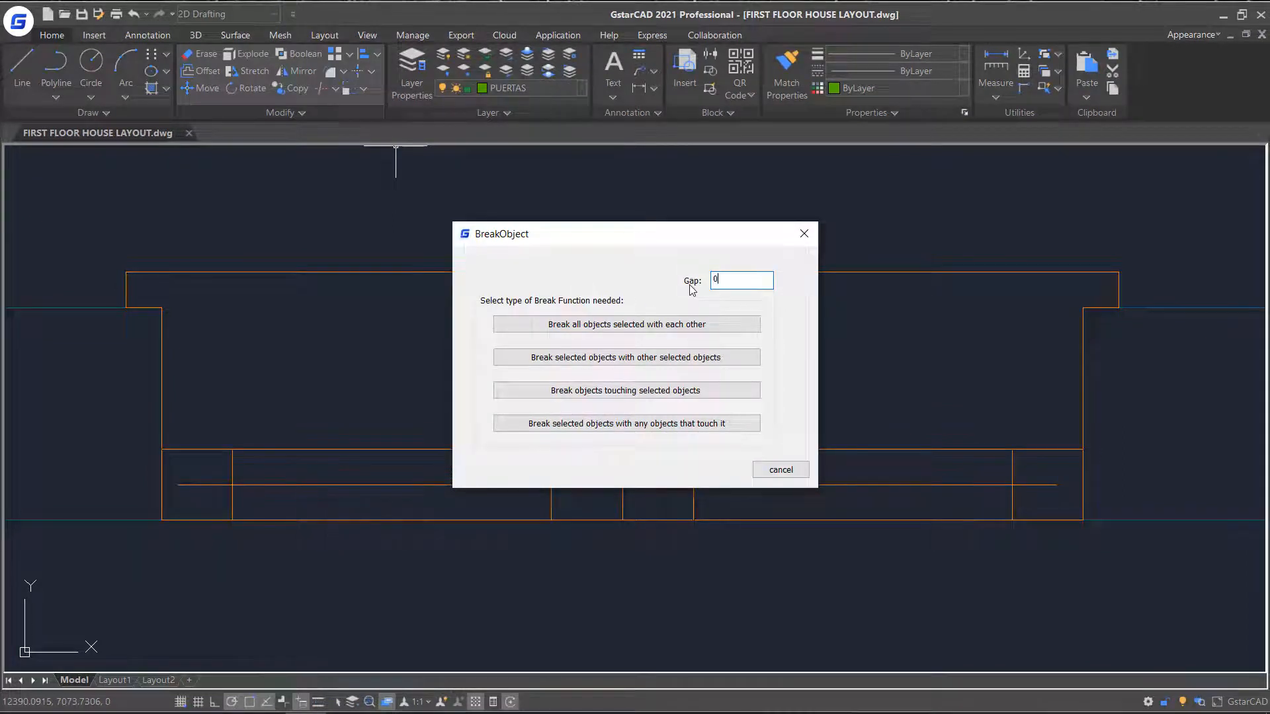
pyautogui.click(758, 325)
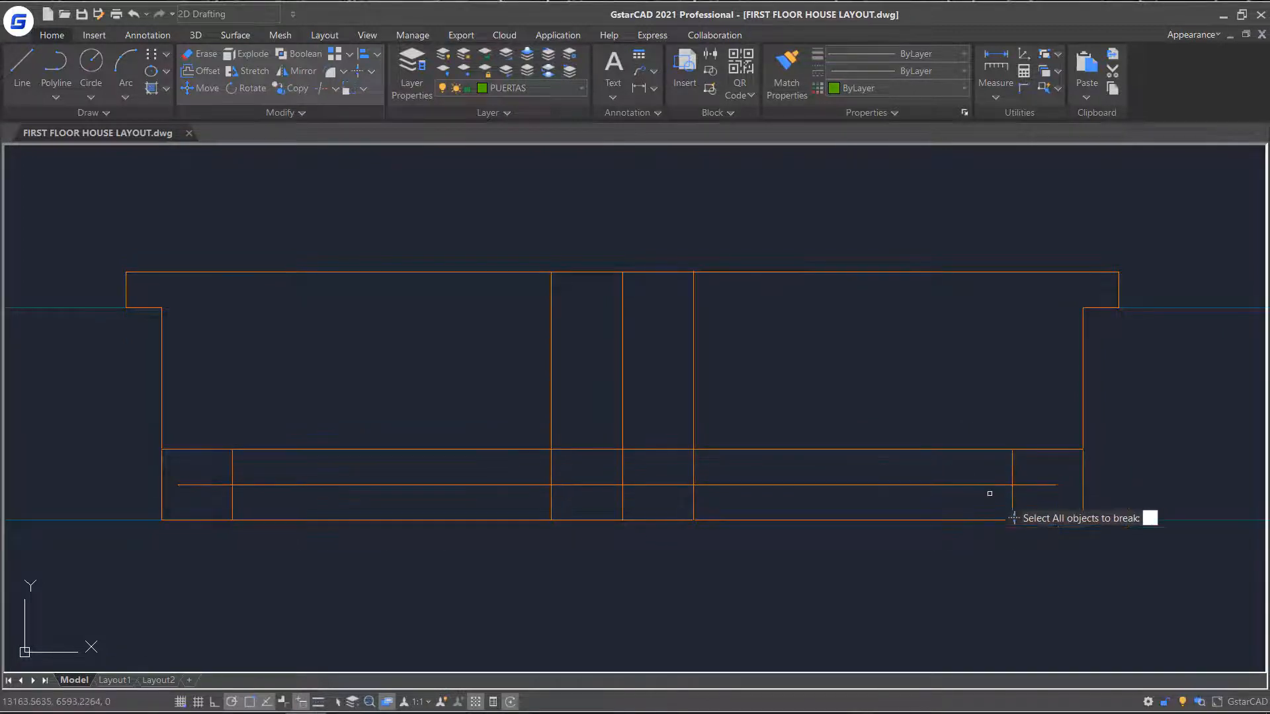
pyautogui.click(1065, 465)
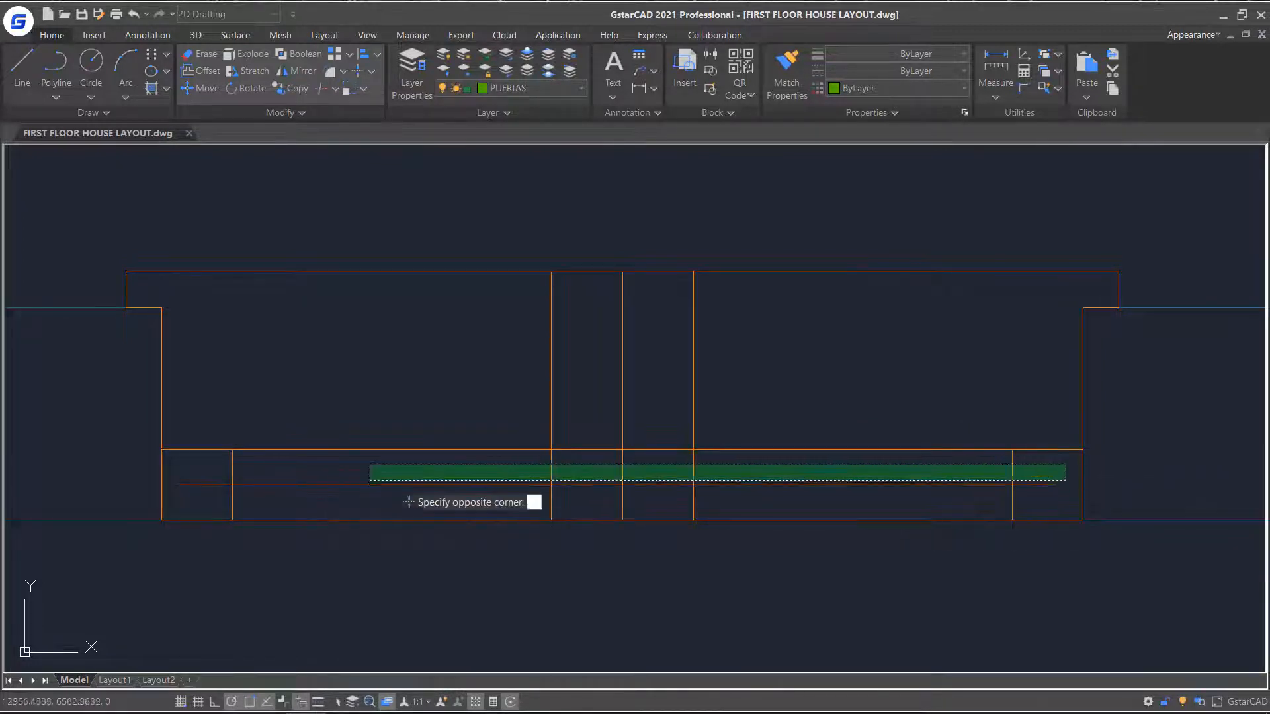
pyautogui.click(195, 501)
pyautogui.press('Return')
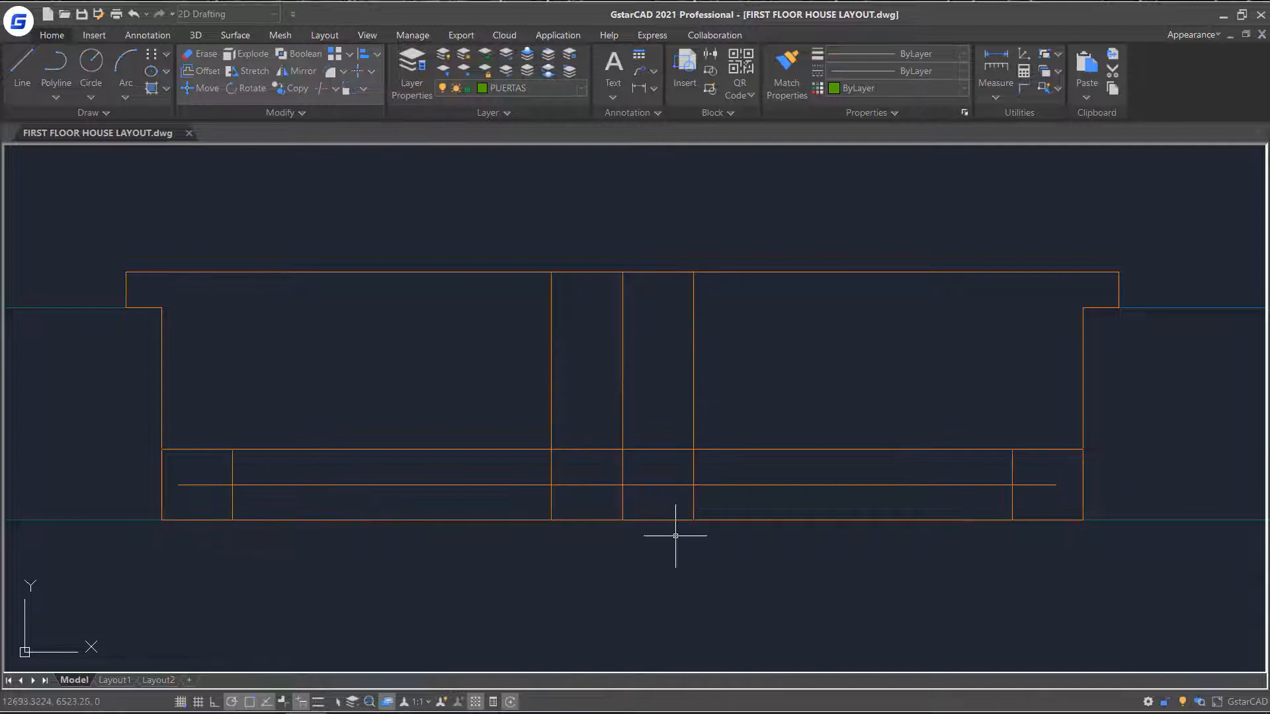
# Step: Delete the middle horizontal line's two outer end pieces and the two pieces between the three central vertical lines
pyautogui.click(1049, 485)
pyautogui.press('Delete')
pyautogui.click(199, 486)
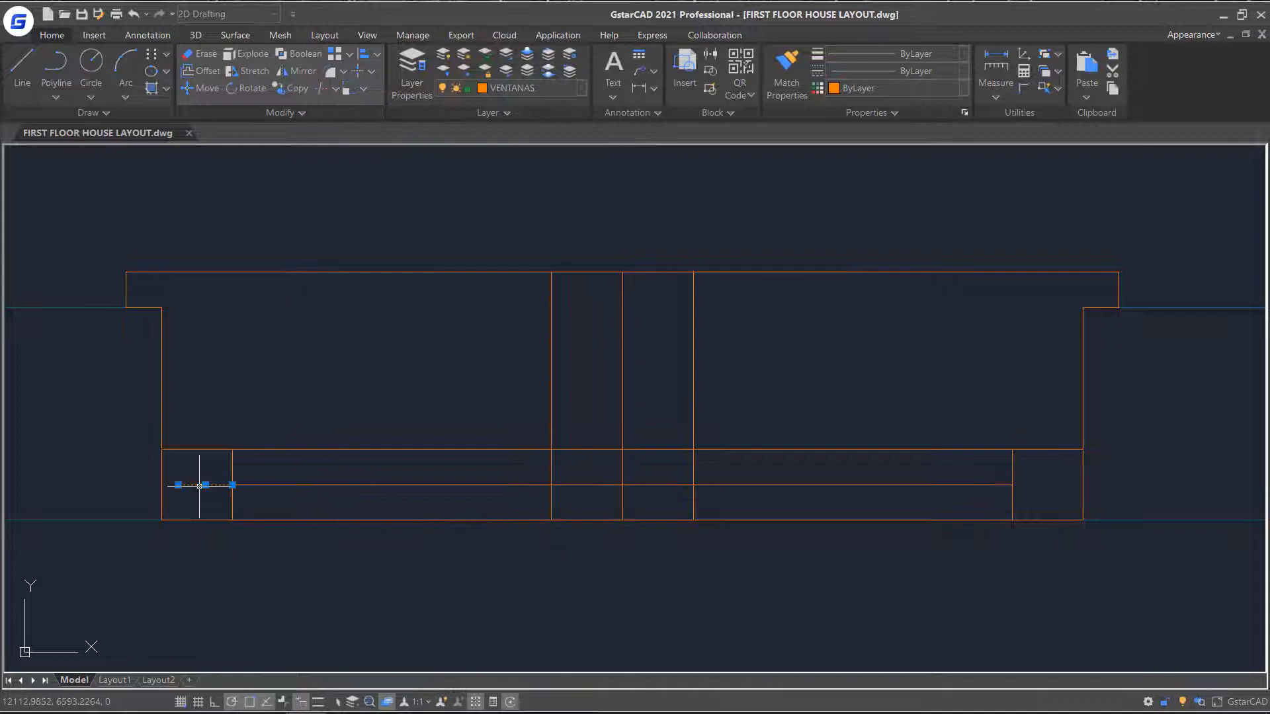
pyautogui.press('Delete')
pyautogui.click(601, 485)
pyautogui.press('Delete')
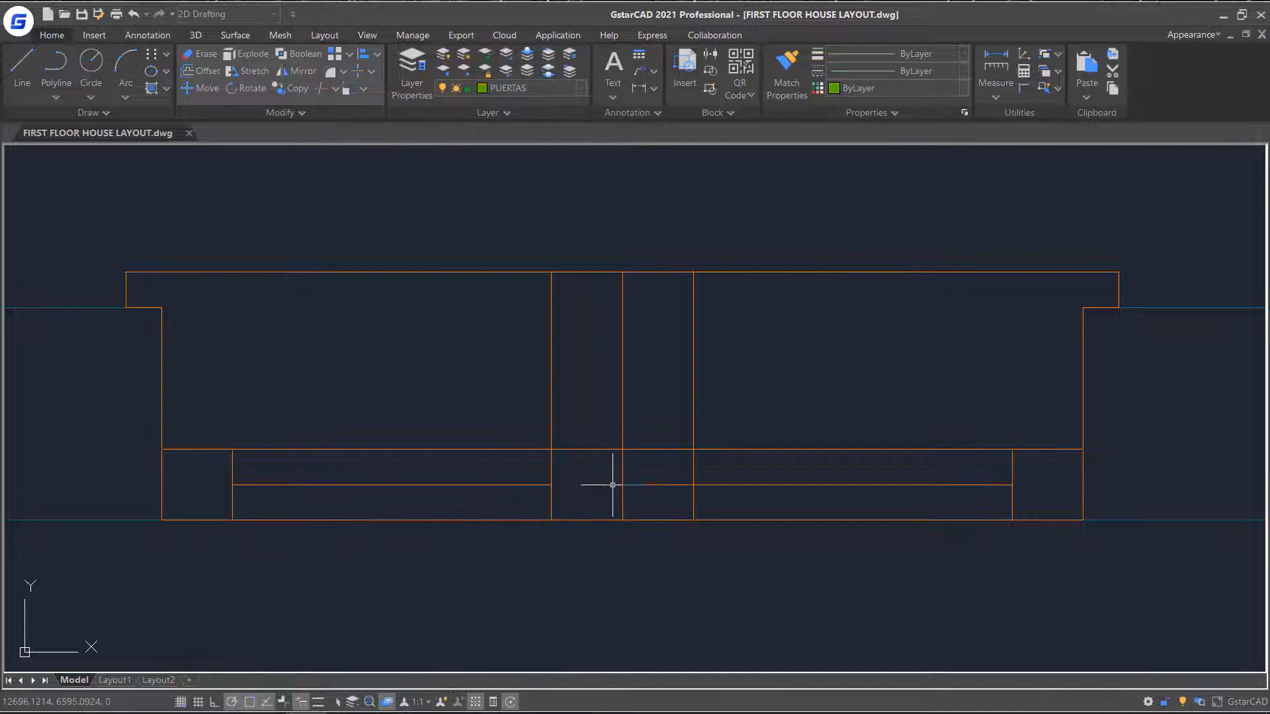
pyautogui.click(661, 483)
pyautogui.click(663, 490)
pyautogui.press('Delete')
# Step: Break the rightmost central vertical line where it crosses the long horizontal line, using Break Object's selected-with-other-selected option and gap 40
pyautogui.click(356, 72)
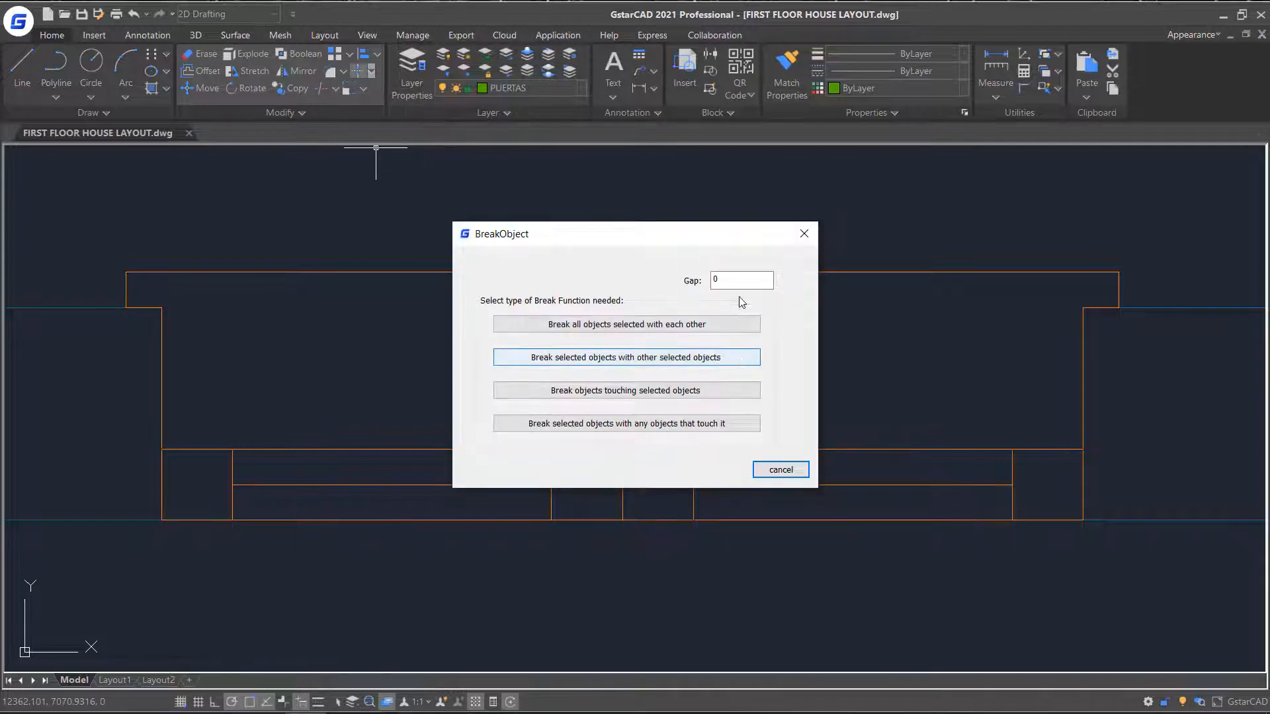
pyautogui.doubleClick(727, 280)
pyautogui.write('40')
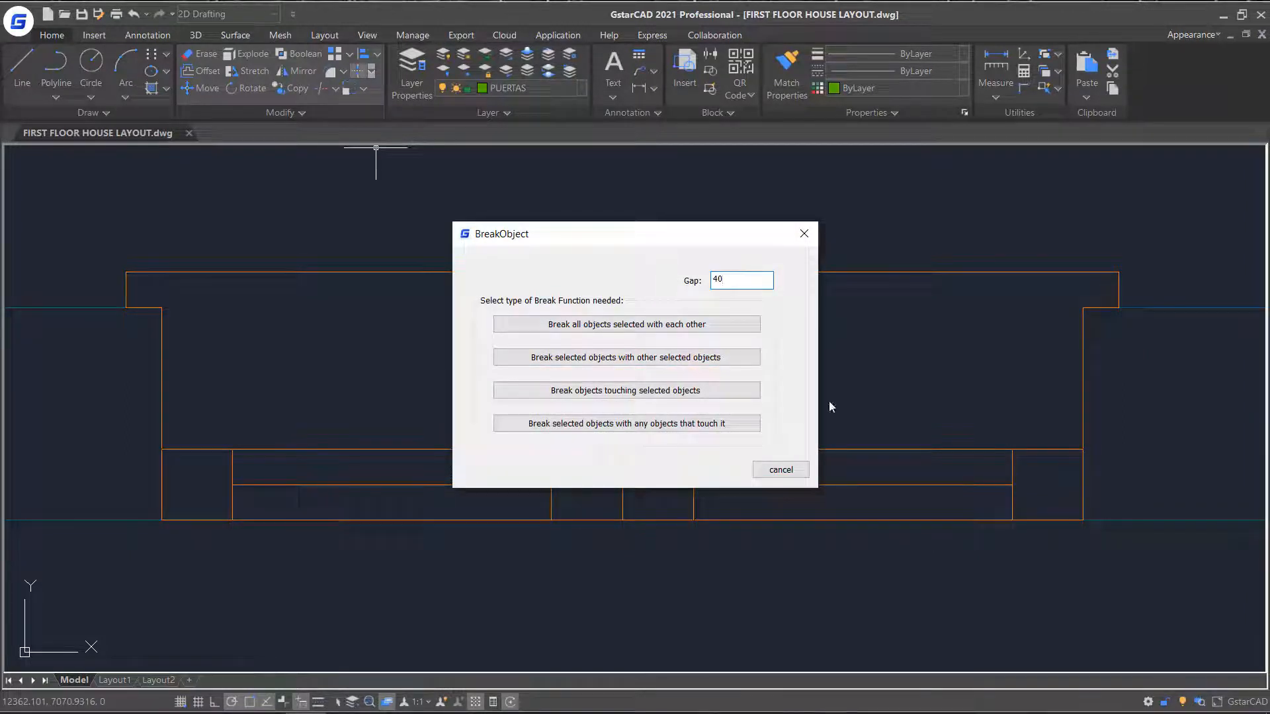
pyautogui.click(742, 360)
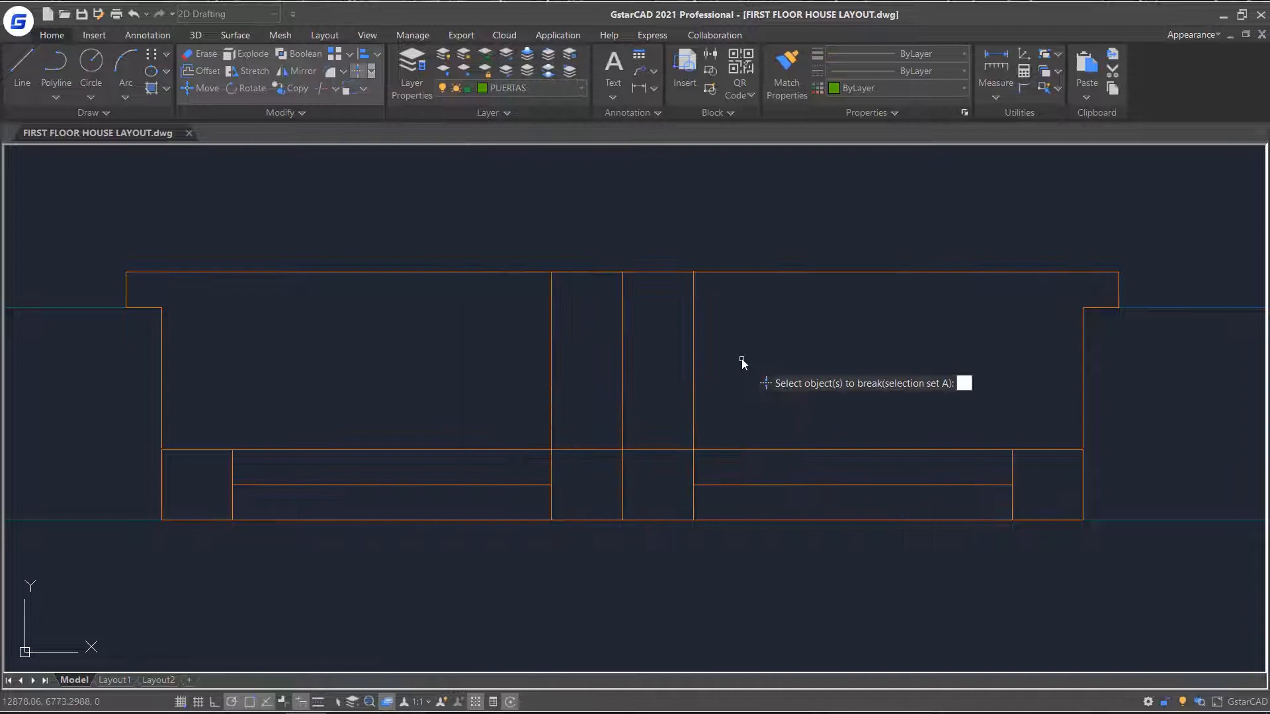
pyautogui.click(693, 334)
pyautogui.press('Return')
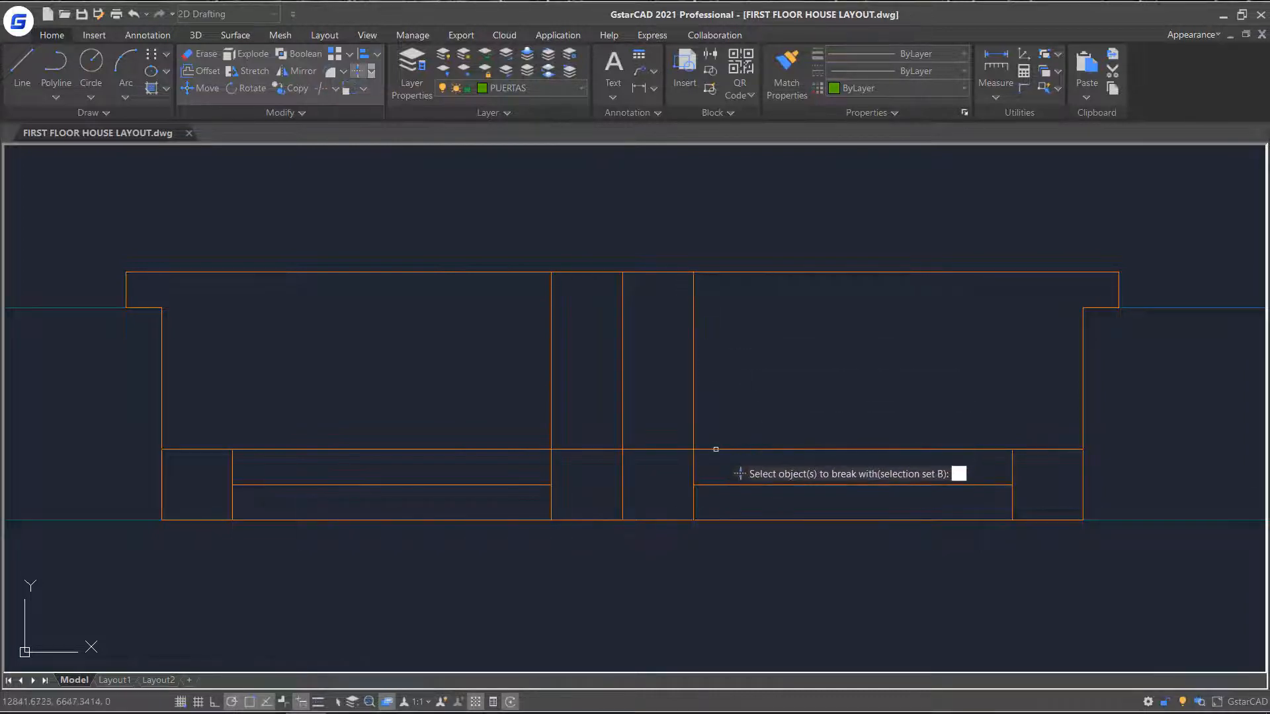
pyautogui.click(716, 448)
pyautogui.press('Return')
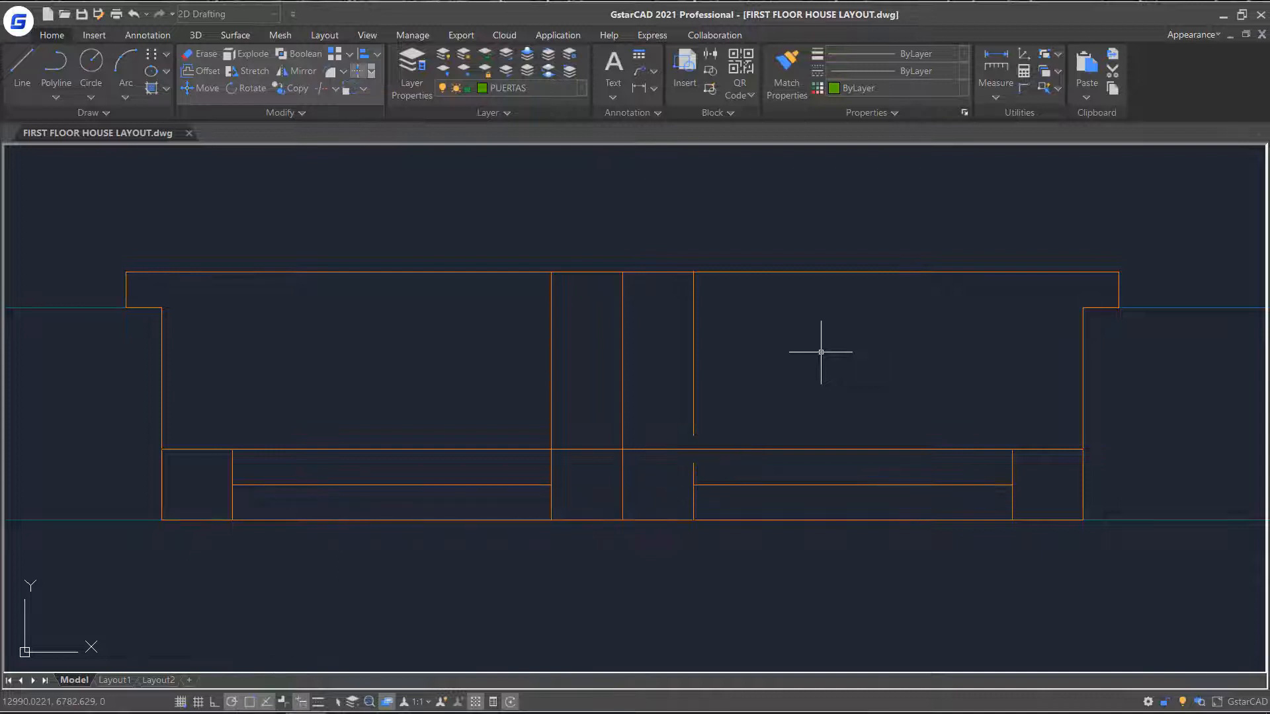
# Step: Break the objects touching the middle central vertical line, using Break Object with gap 40
pyautogui.click(358, 71)
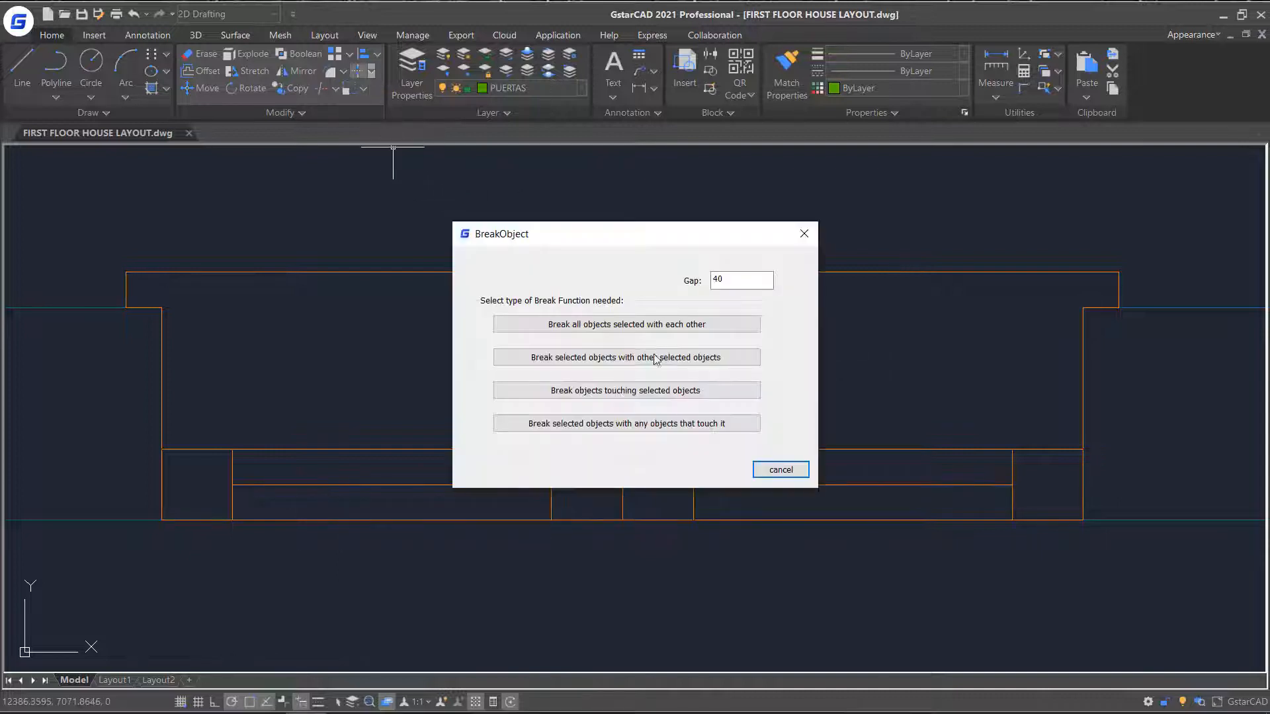
pyautogui.click(752, 398)
pyautogui.click(621, 344)
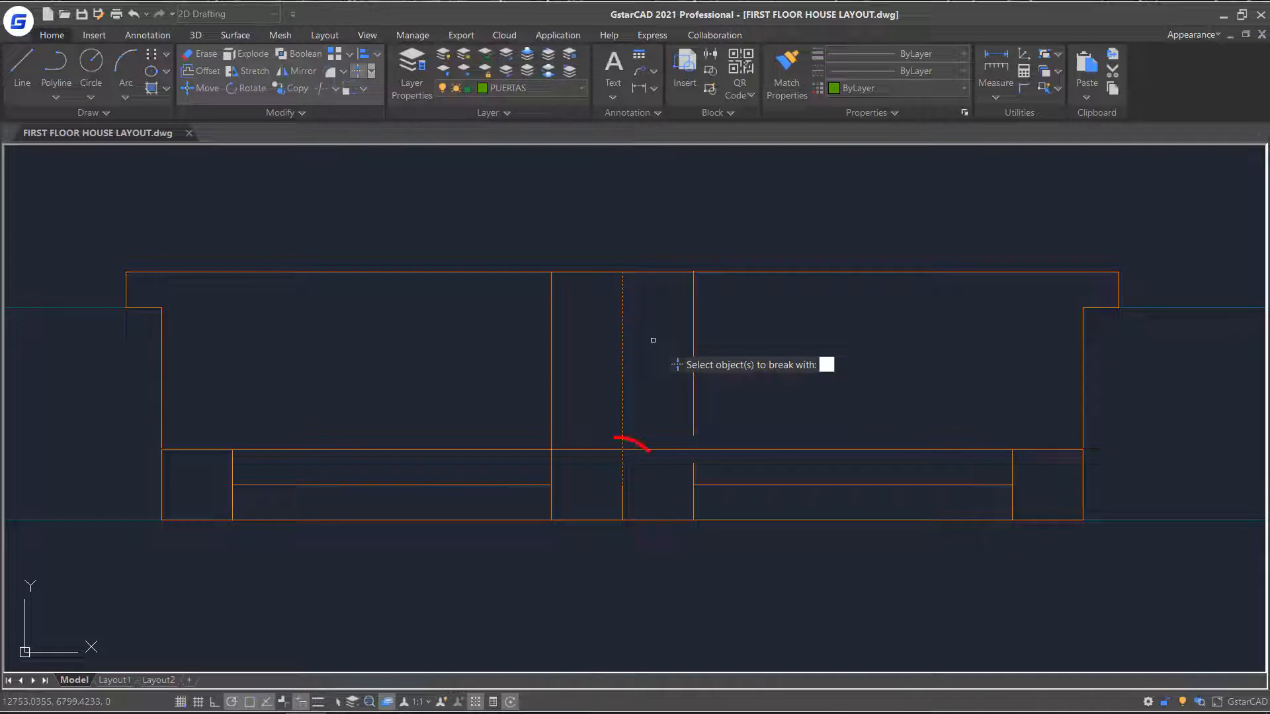
pyautogui.press('Return')
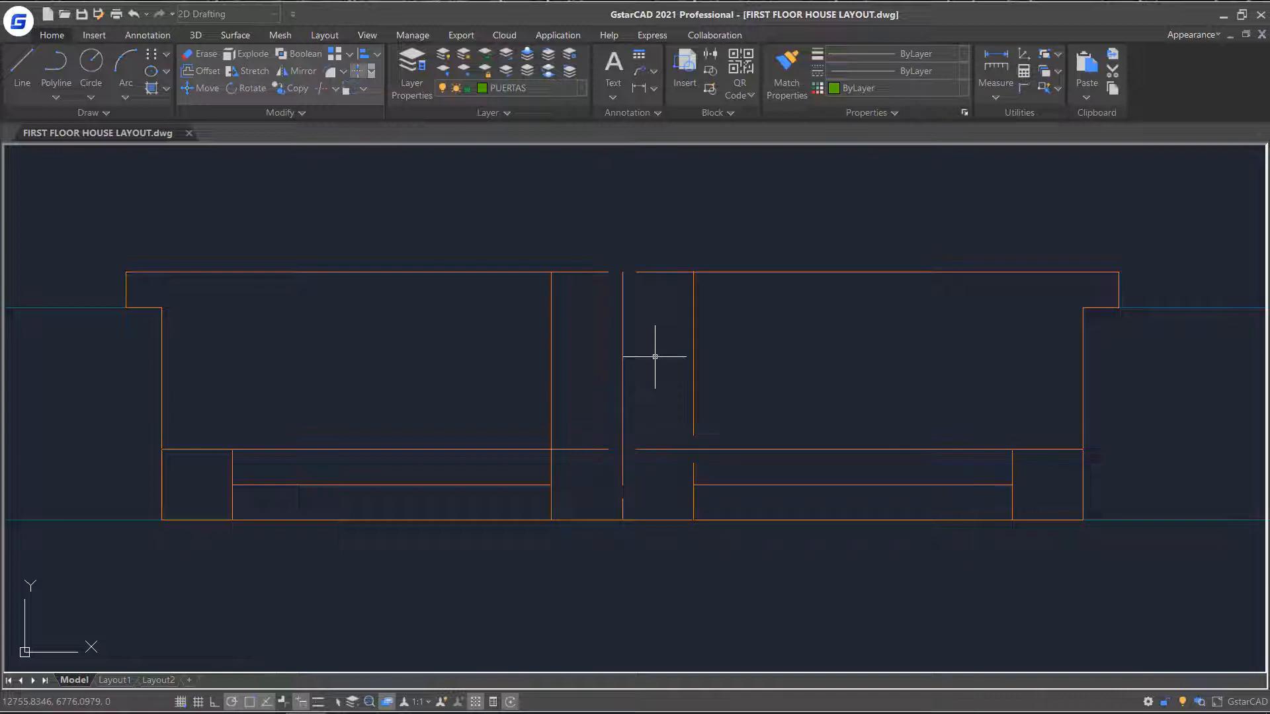
# Step: Break the leftmost central vertical line with any objects that touch it, using Break Object with gap 40
pyautogui.click(358, 71)
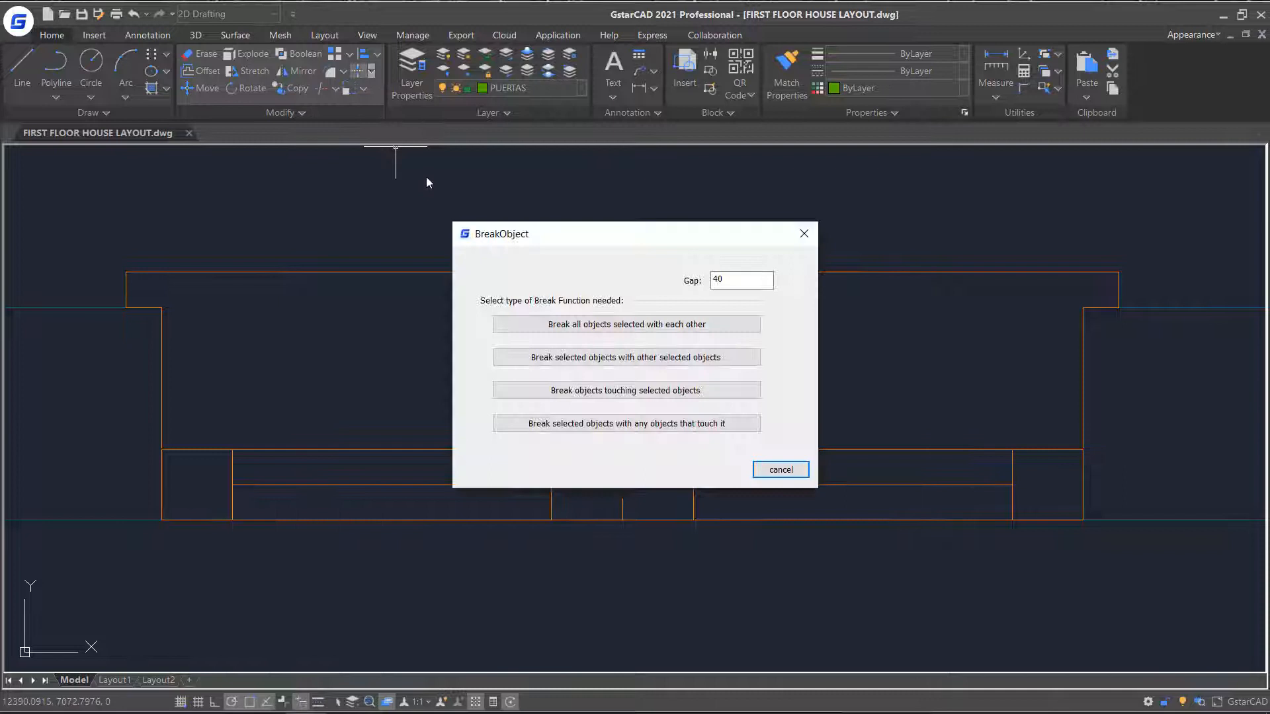
pyautogui.click(660, 424)
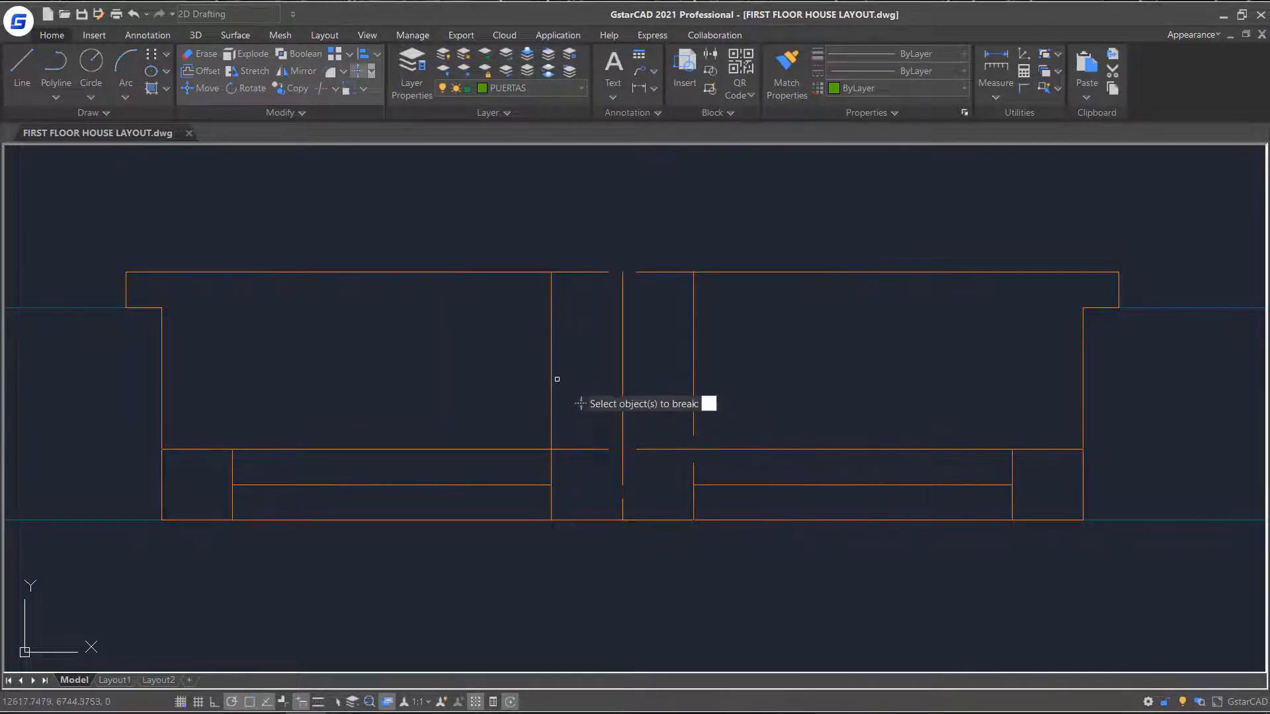
pyautogui.click(551, 379)
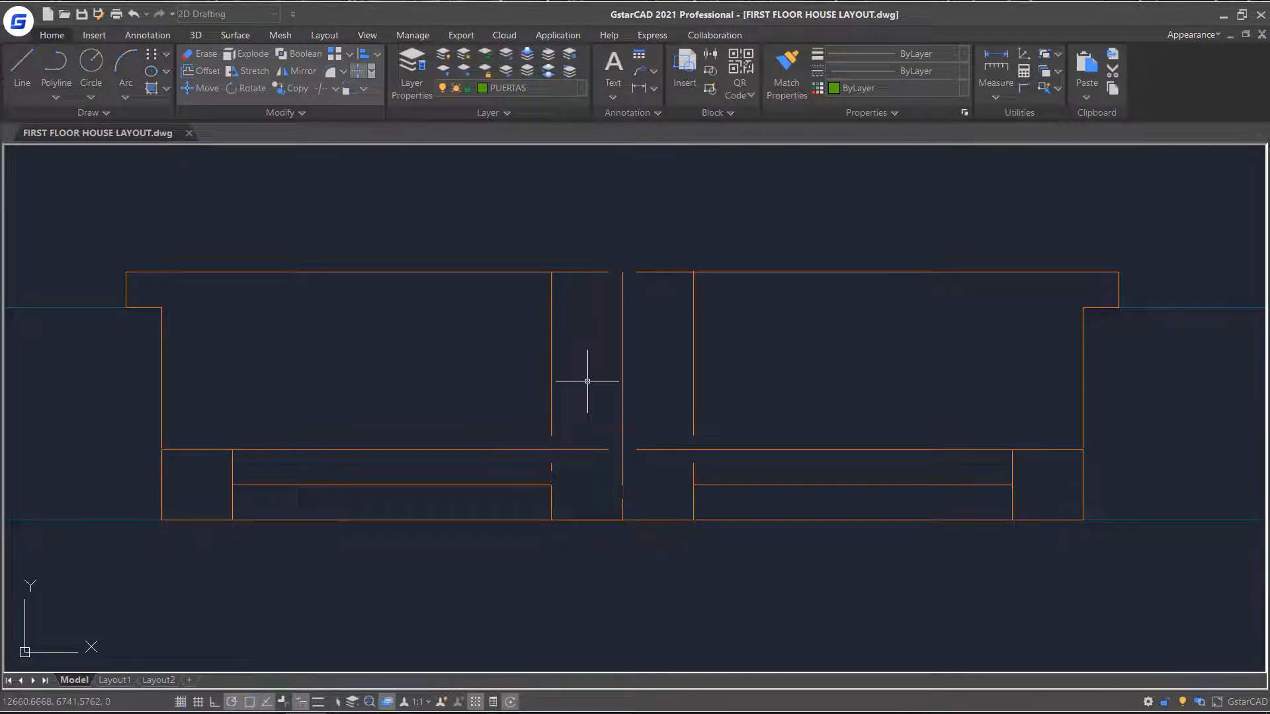
# Step: Draw a circle inside the room below the window, clear of the walls and the door
pyautogui.scroll(-5, 874, 610)
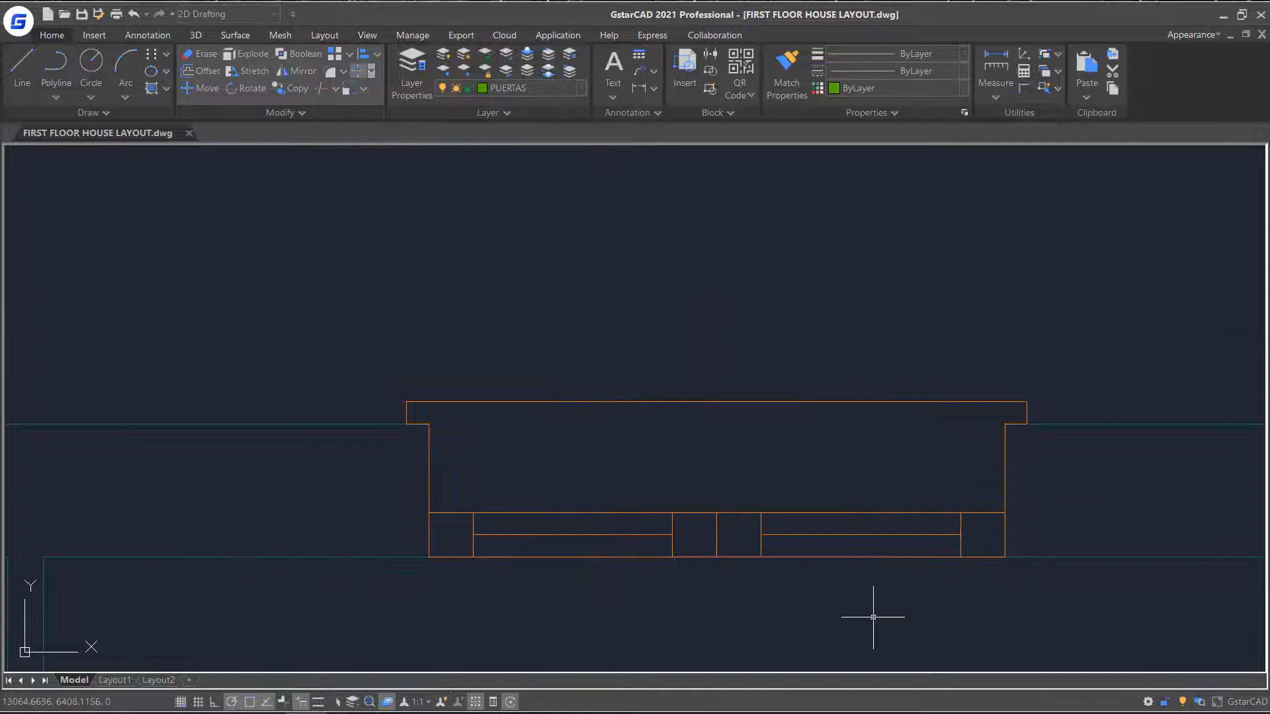
pyautogui.moveTo(755, 620); pyautogui.dragTo(734, 272, button='middle')
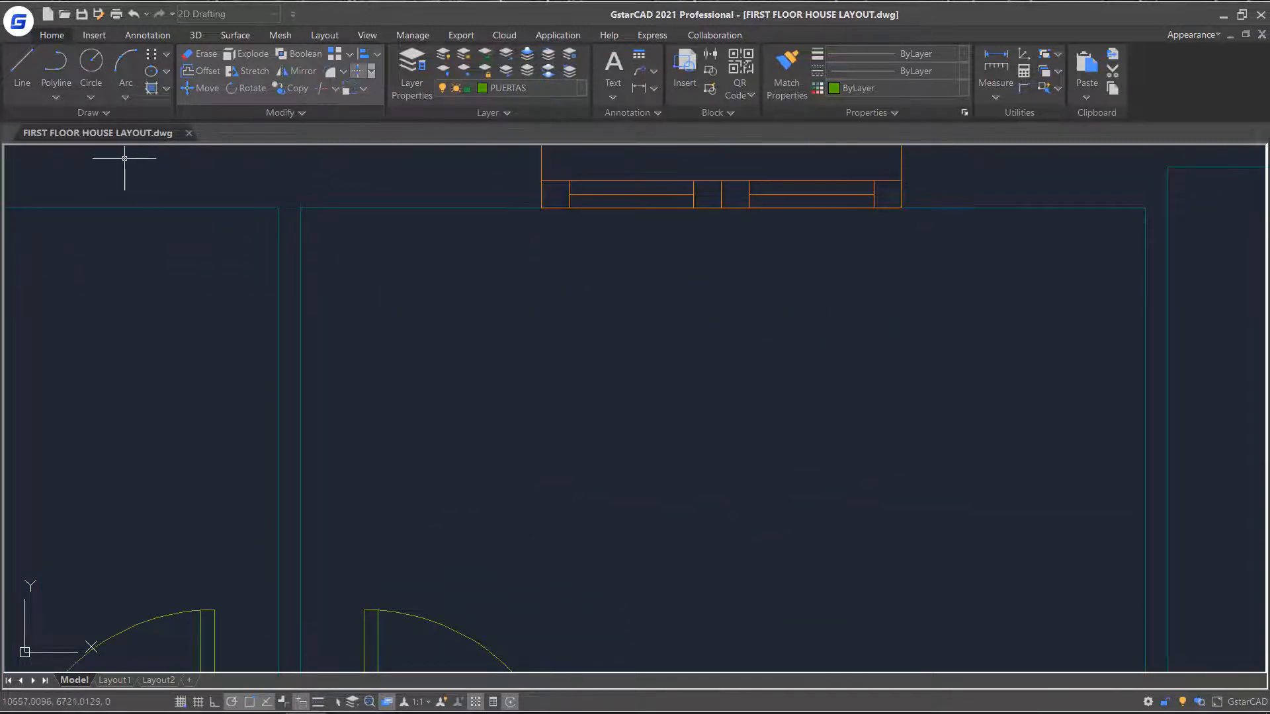
pyautogui.click(79, 62)
pyautogui.click(491, 434)
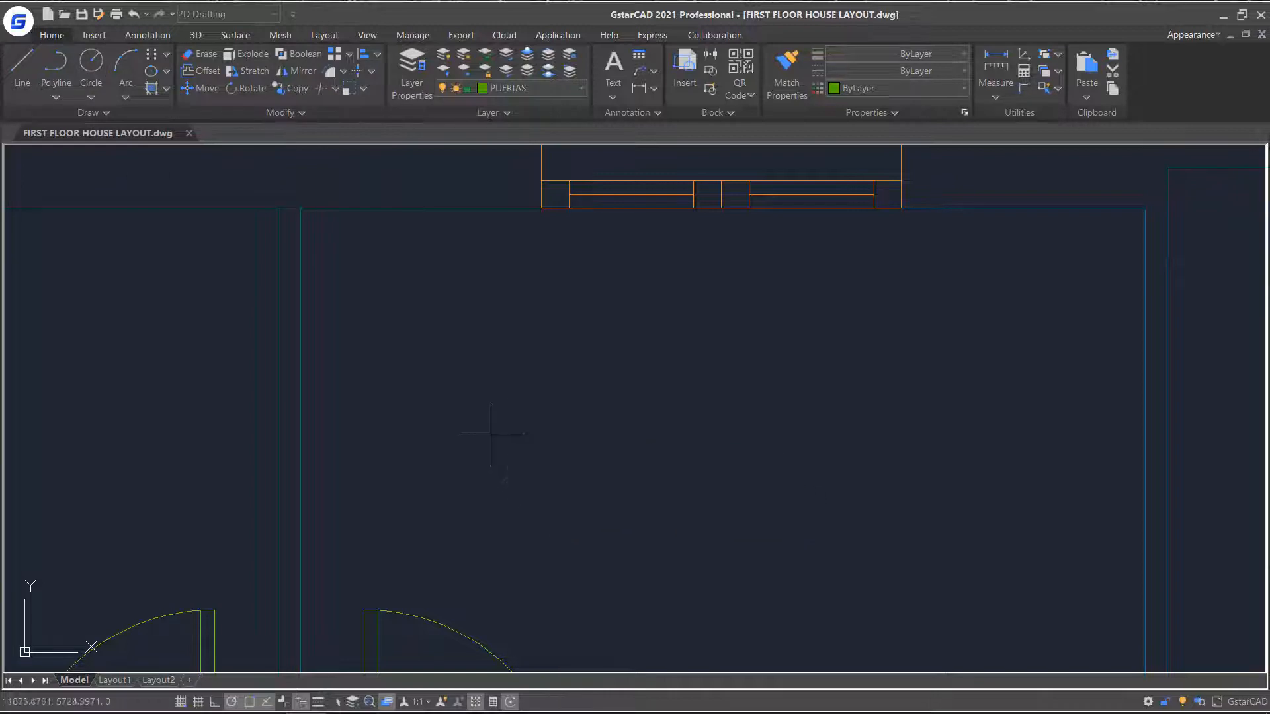
pyautogui.click(627, 441)
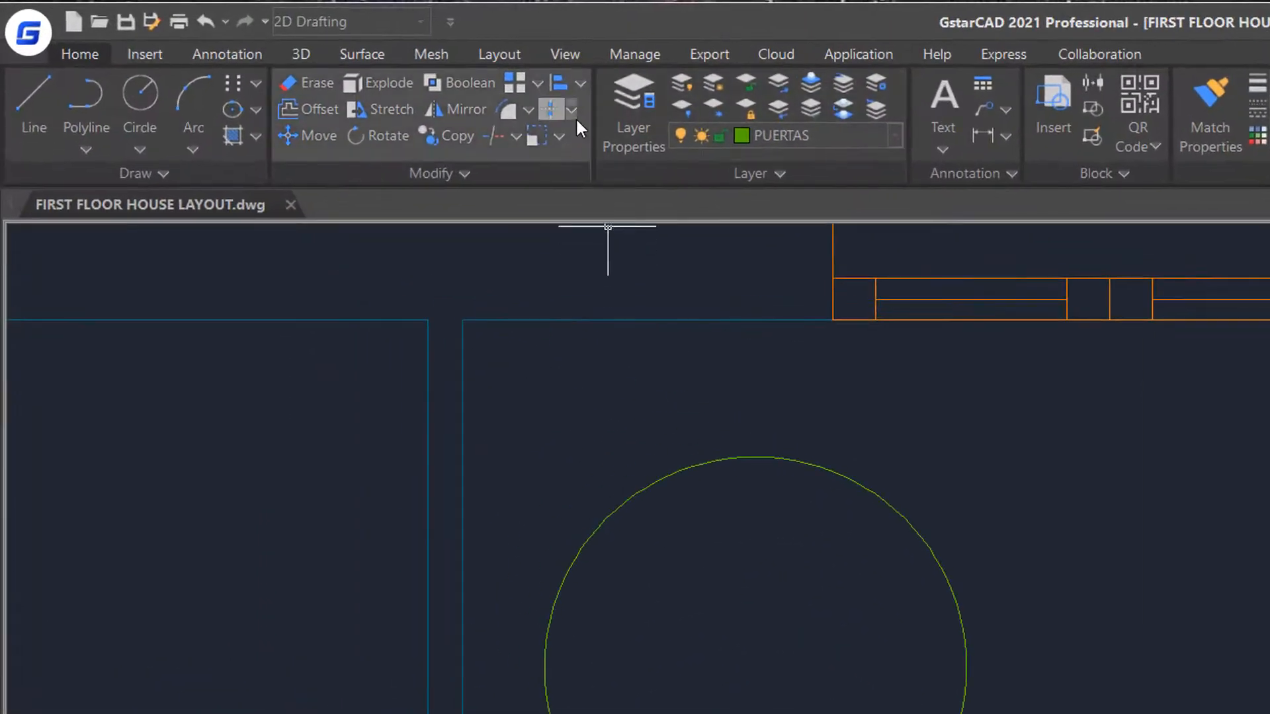
# Step: Break the circle between its upper and lower edges with the Break command, keeping only the right half
pyautogui.click(372, 71)
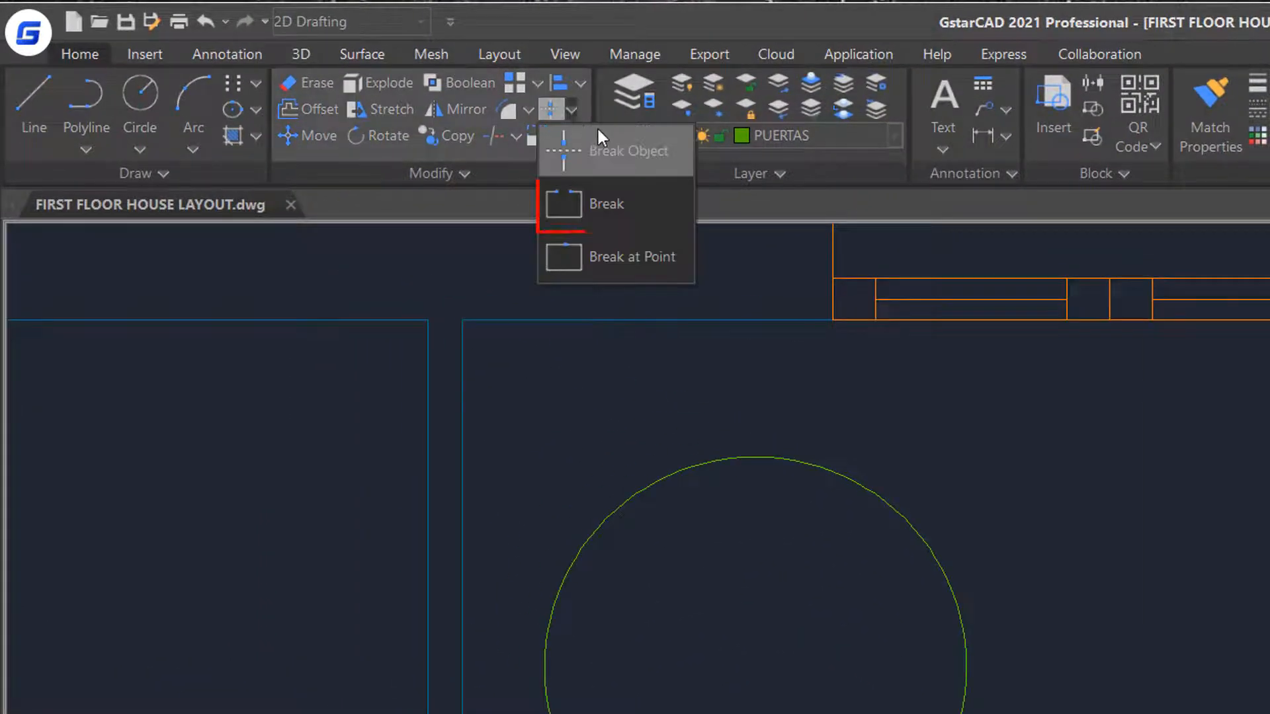
pyautogui.click(622, 198)
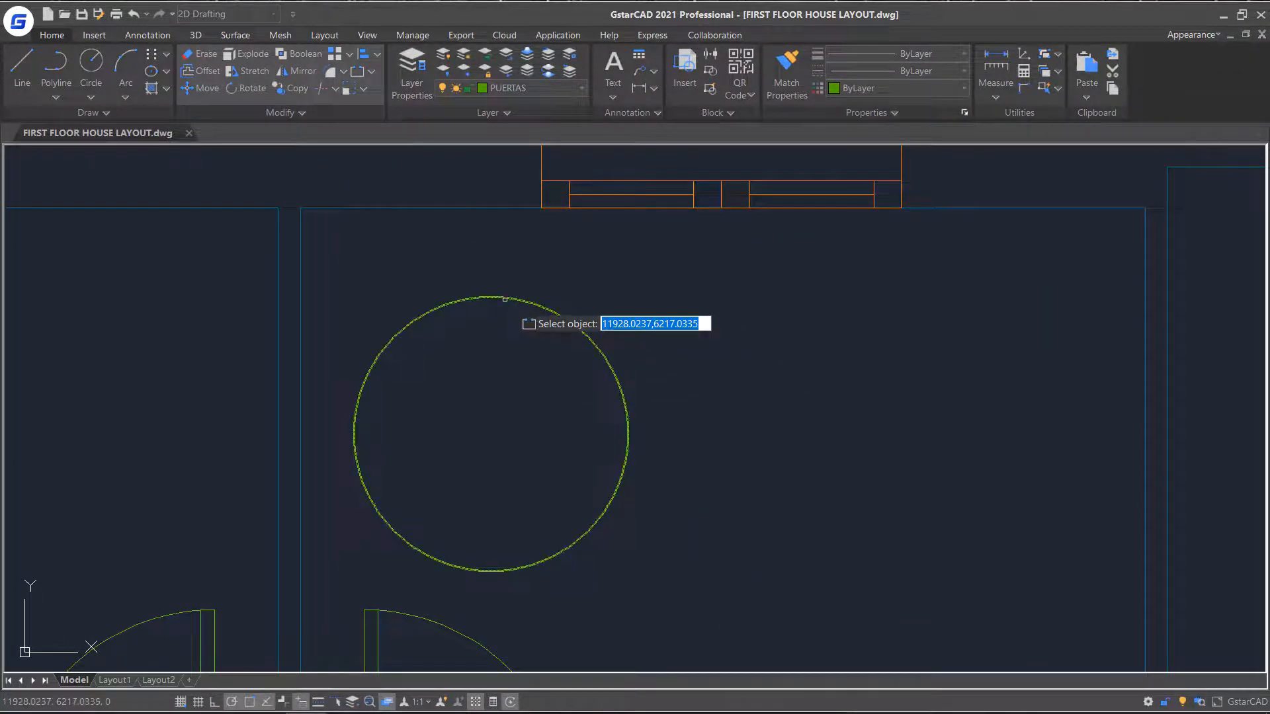
pyautogui.click(504, 299)
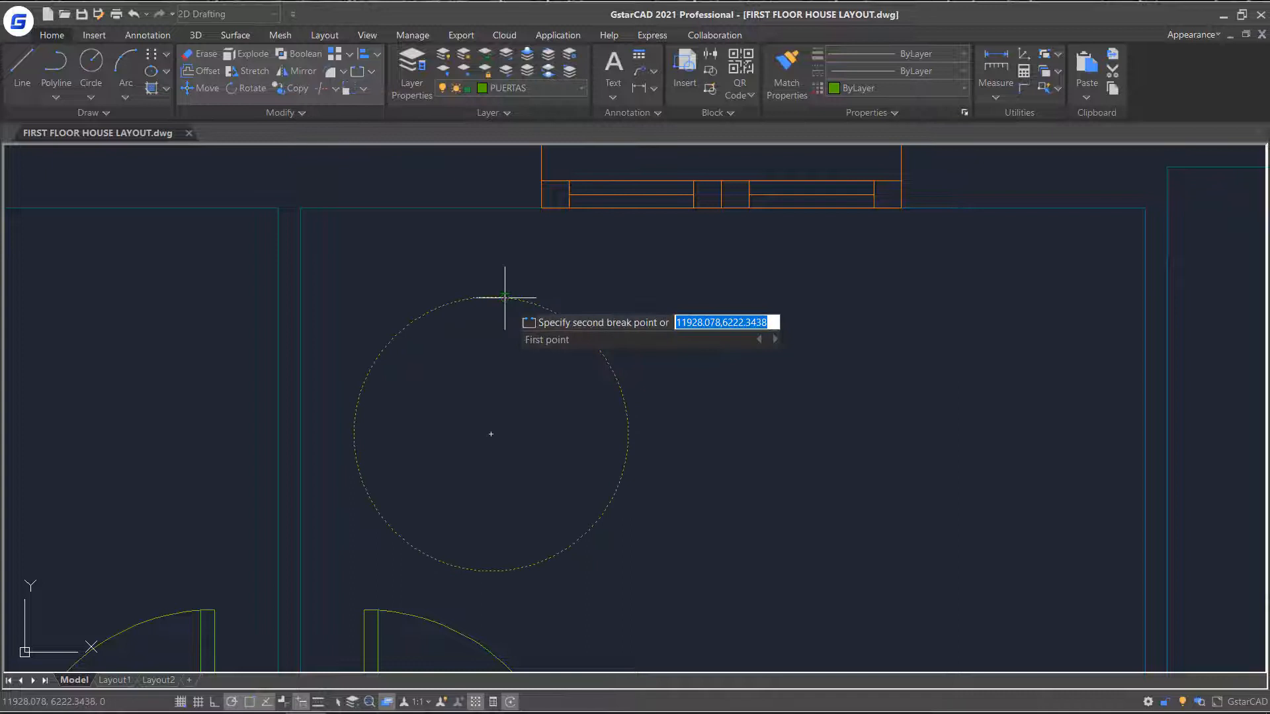
pyautogui.click(490, 570)
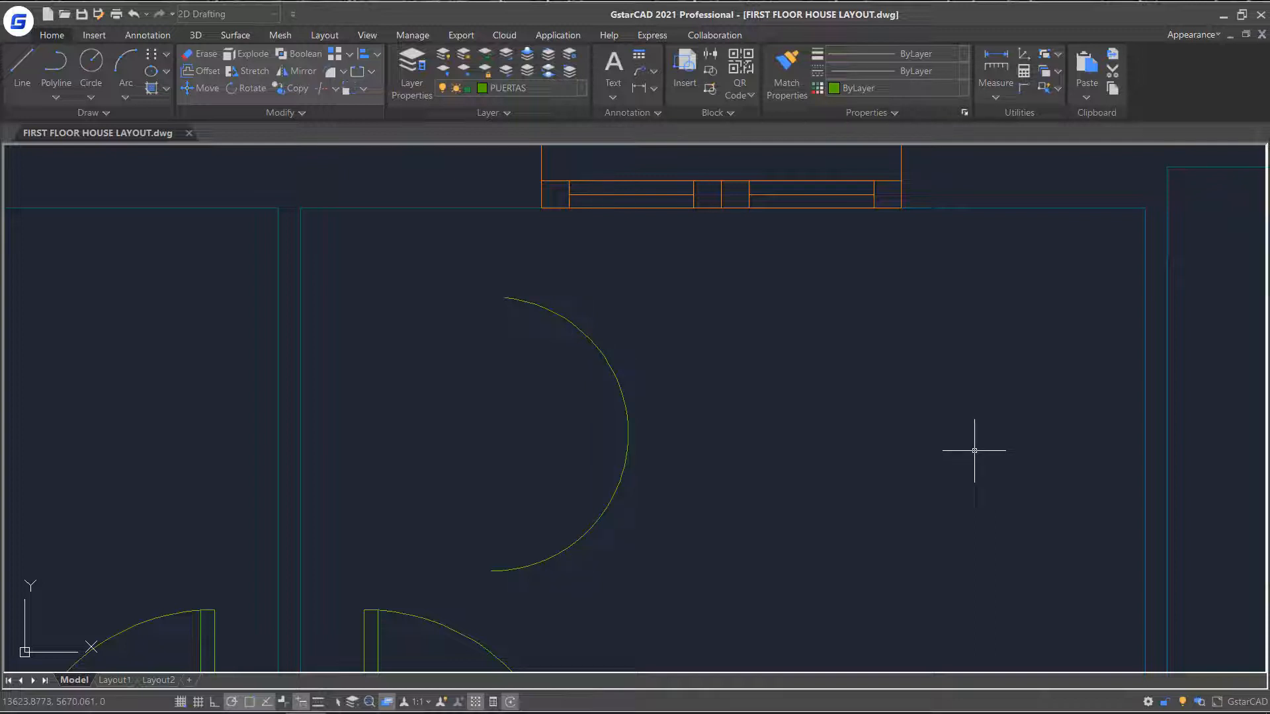
# Step: Split the half-circle at its rightmost point using Break at Point, and delete the arc pieces
pyautogui.click(371, 71)
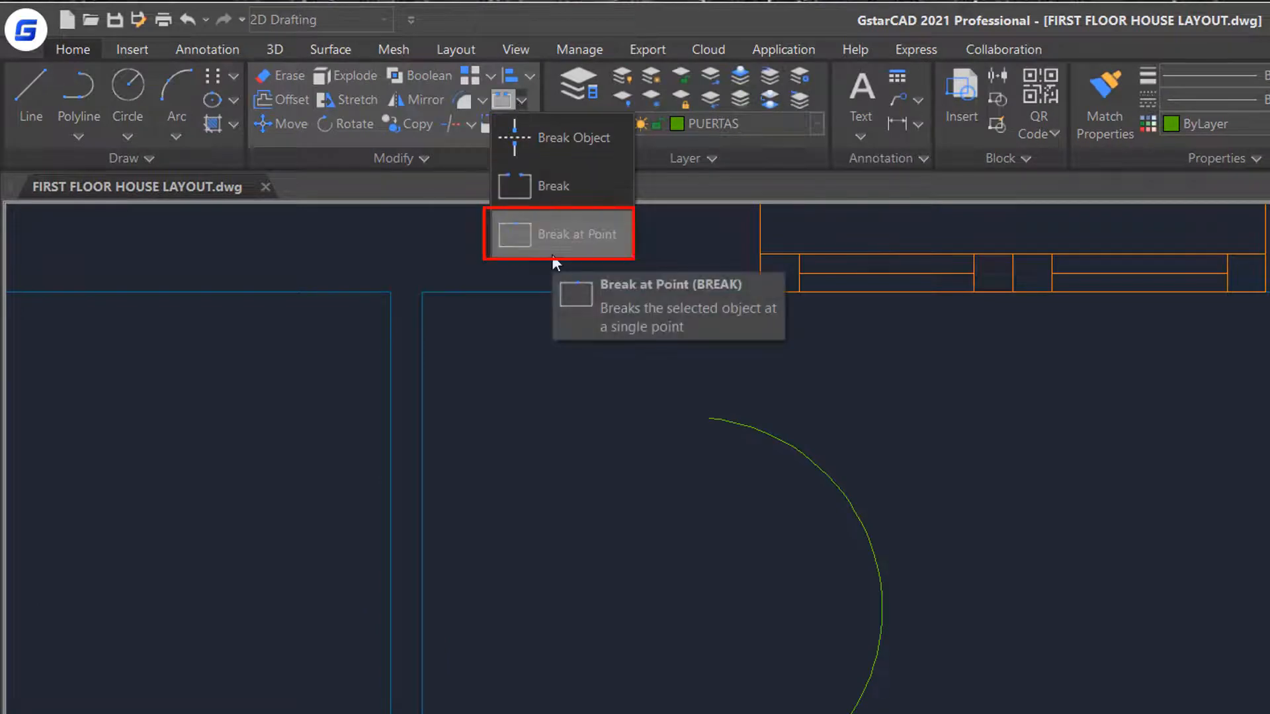
pyautogui.click(553, 256)
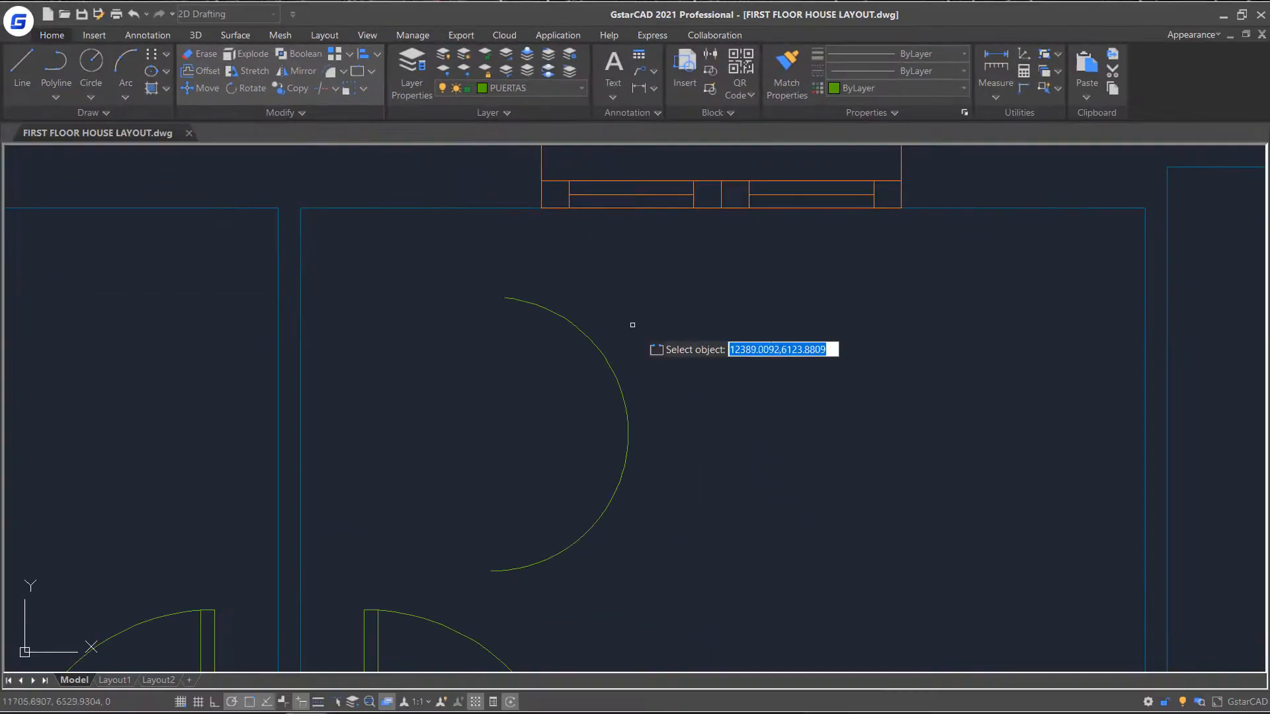
pyautogui.click(578, 325)
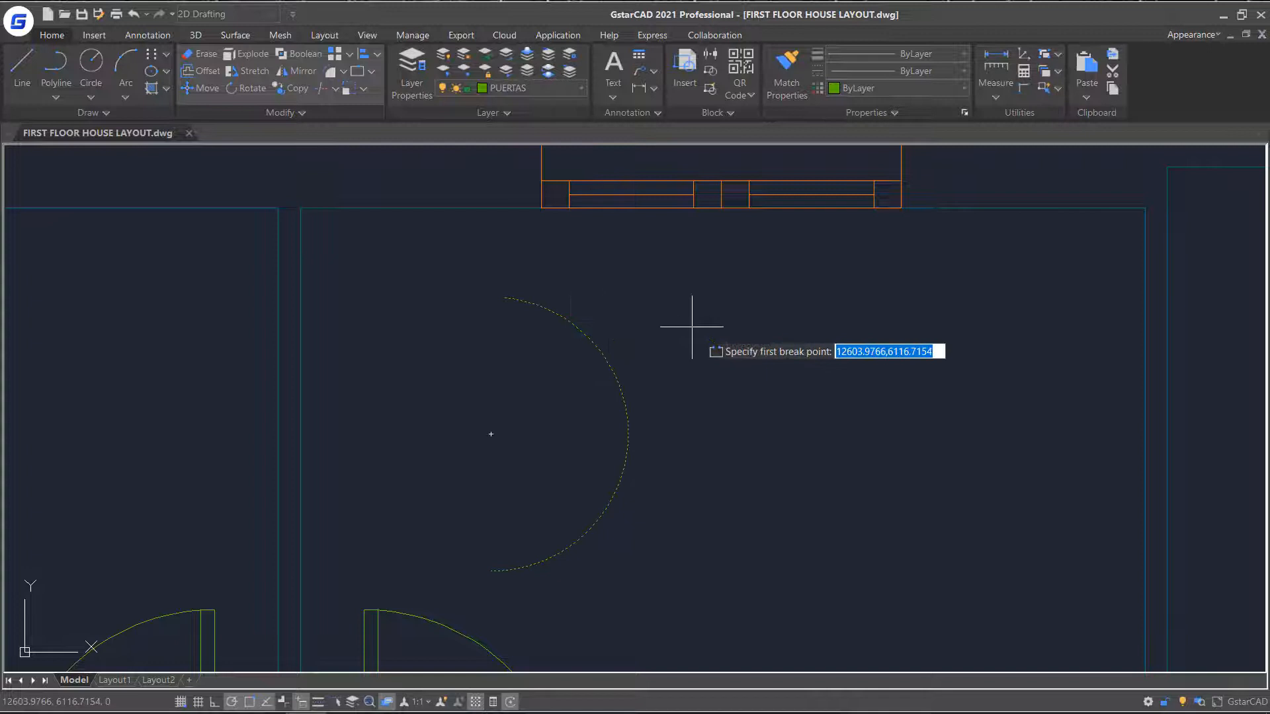
pyautogui.click(628, 441)
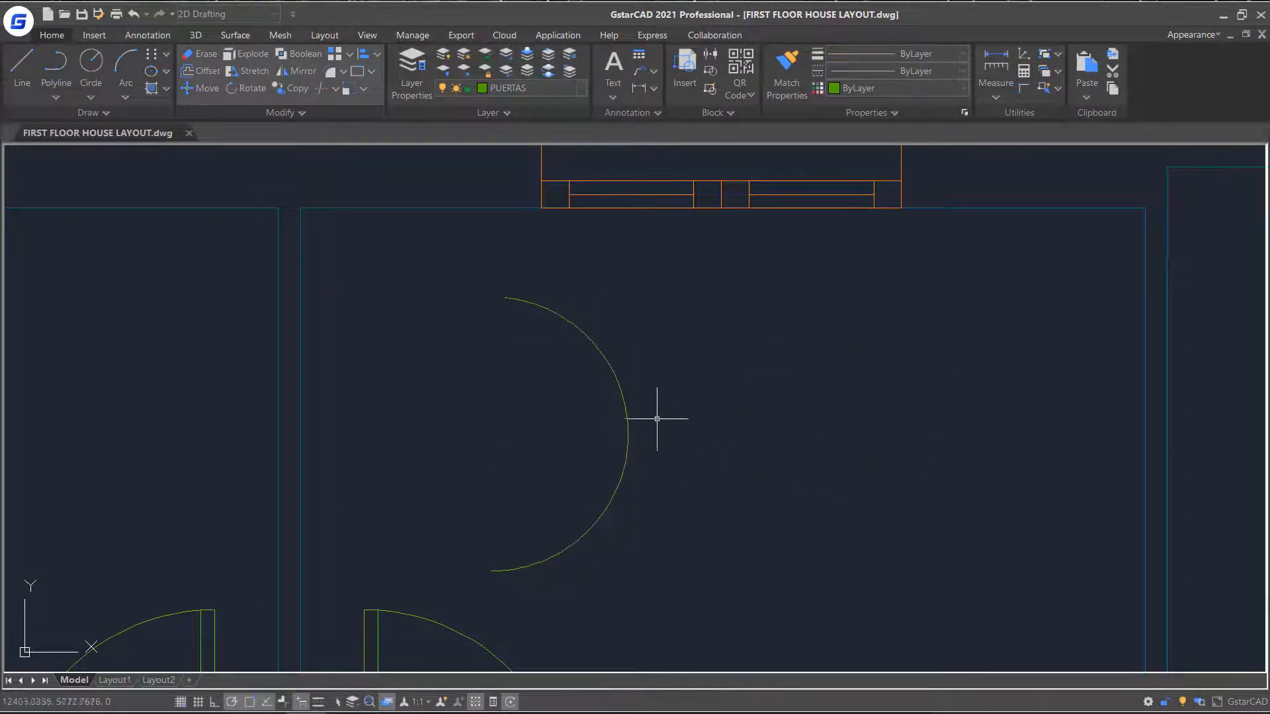
pyautogui.click(583, 333)
pyautogui.press('Delete')
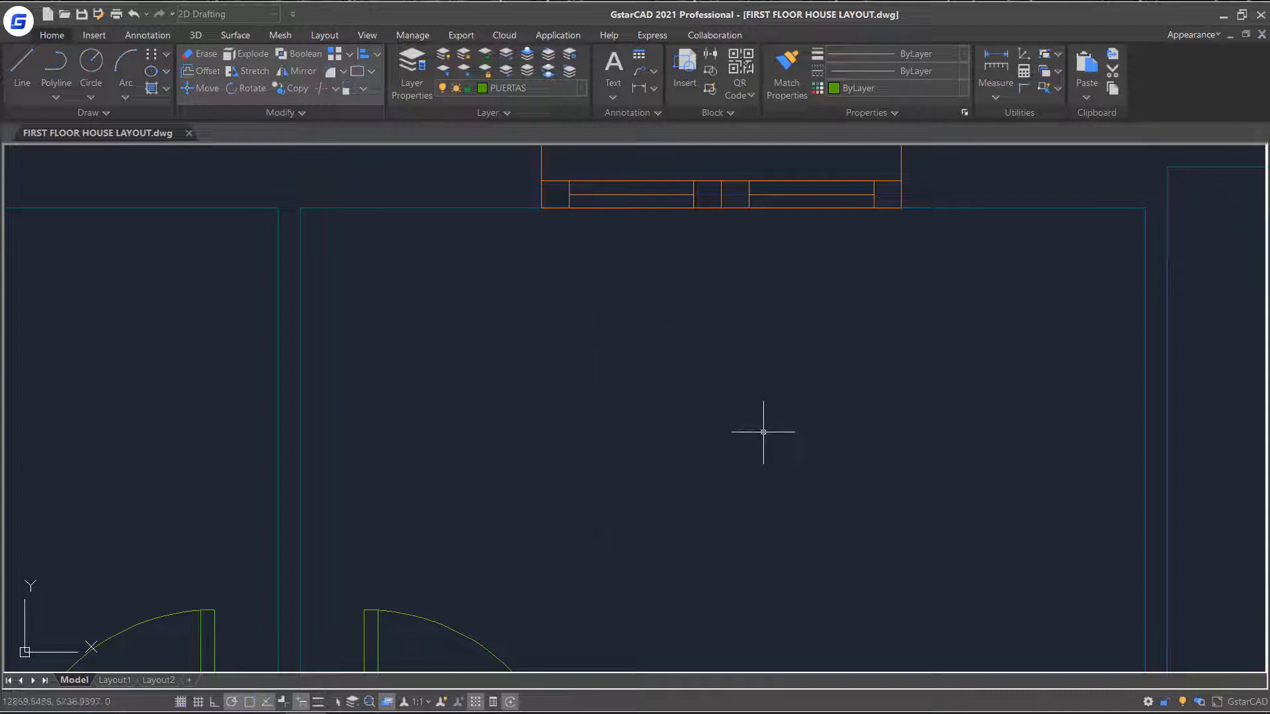
# Step: Join the two collinear horizontal pane lines of the window above the room into one line
pyautogui.scroll(-2, 763, 432)
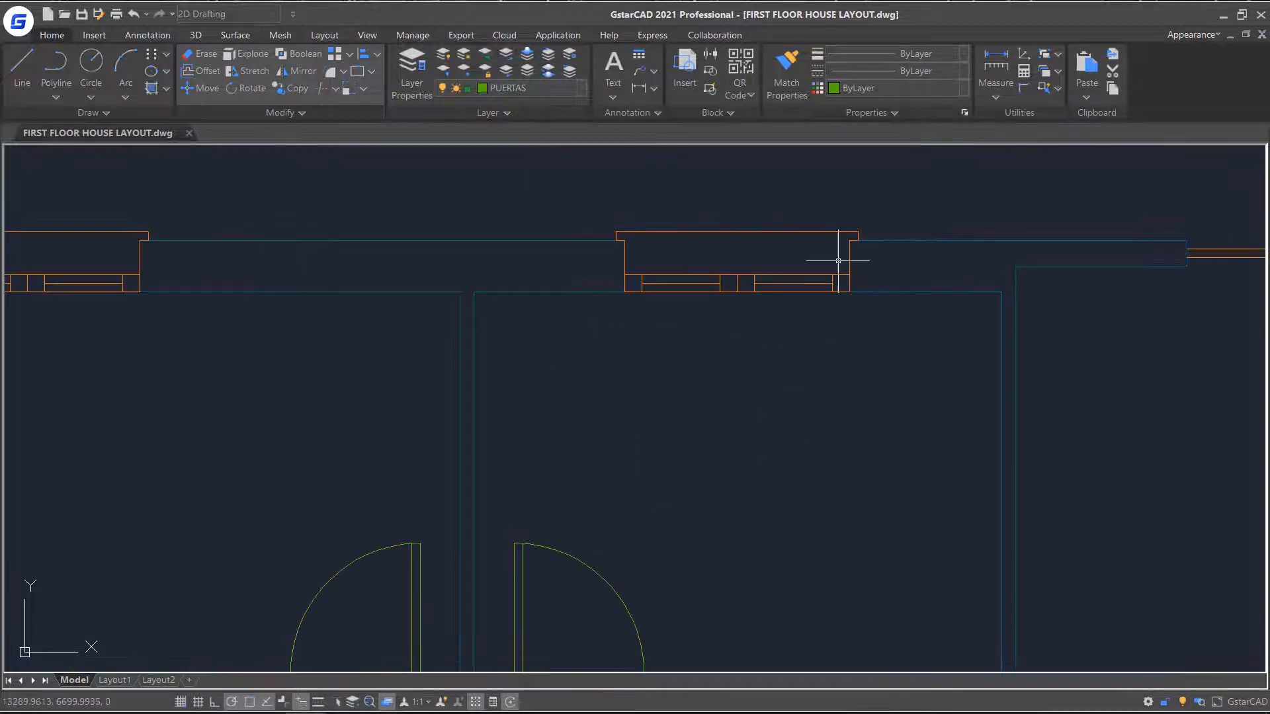
pyautogui.scroll(6, 837, 261)
pyautogui.moveTo(804, 291)
pyautogui.mouseDown(button='middle')
pyautogui.moveTo(775, 323)
pyautogui.moveTo(805, 367)
pyautogui.mouseUp(button='middle')
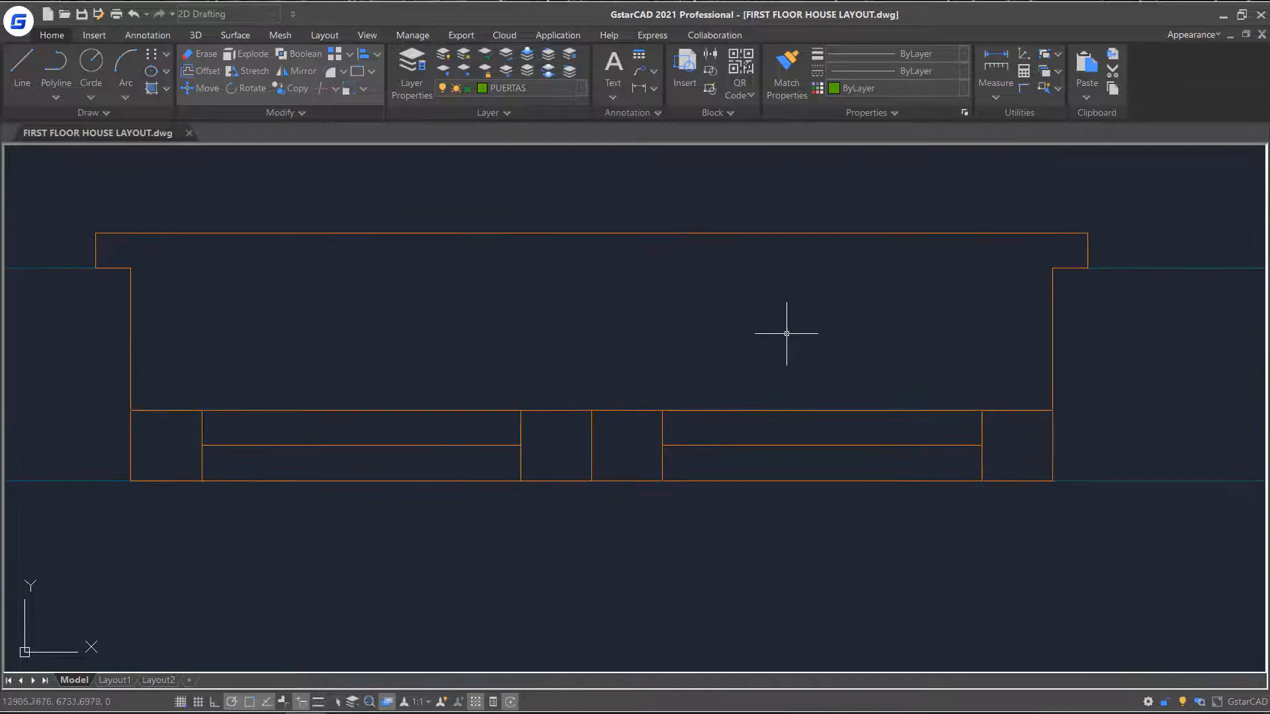
pyautogui.click(303, 114)
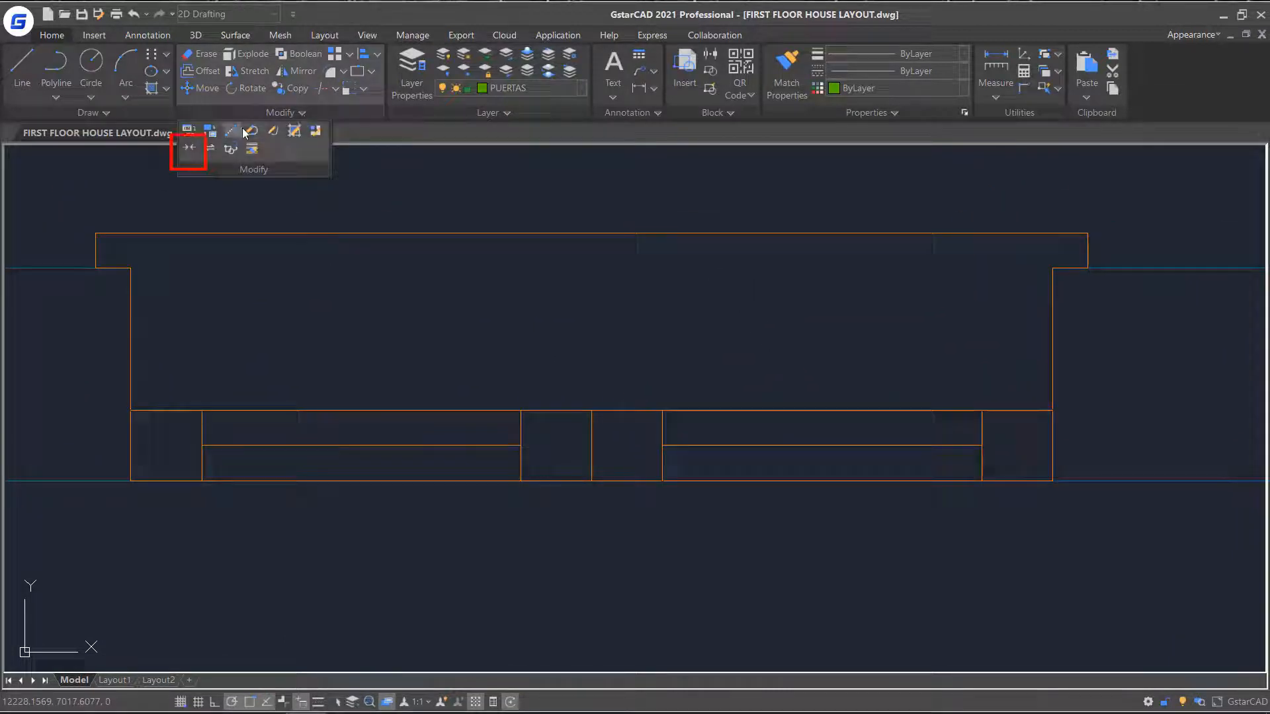
pyautogui.click(190, 150)
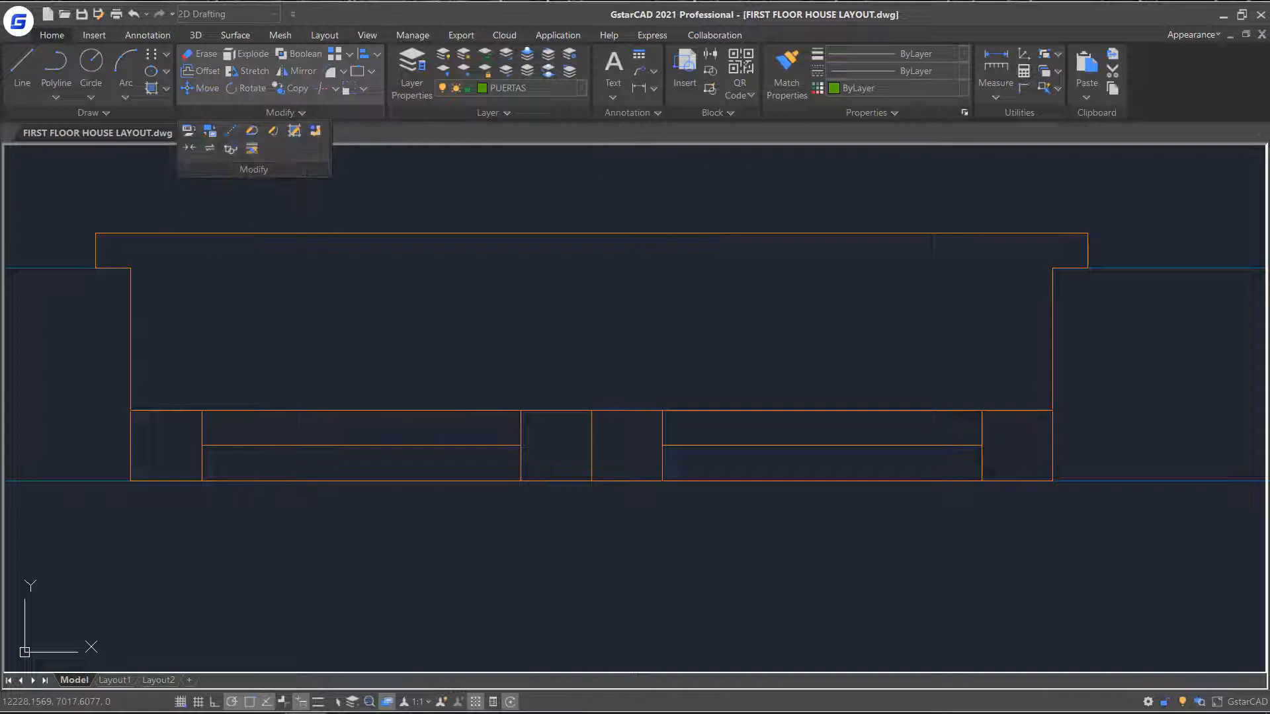
pyautogui.write('join')
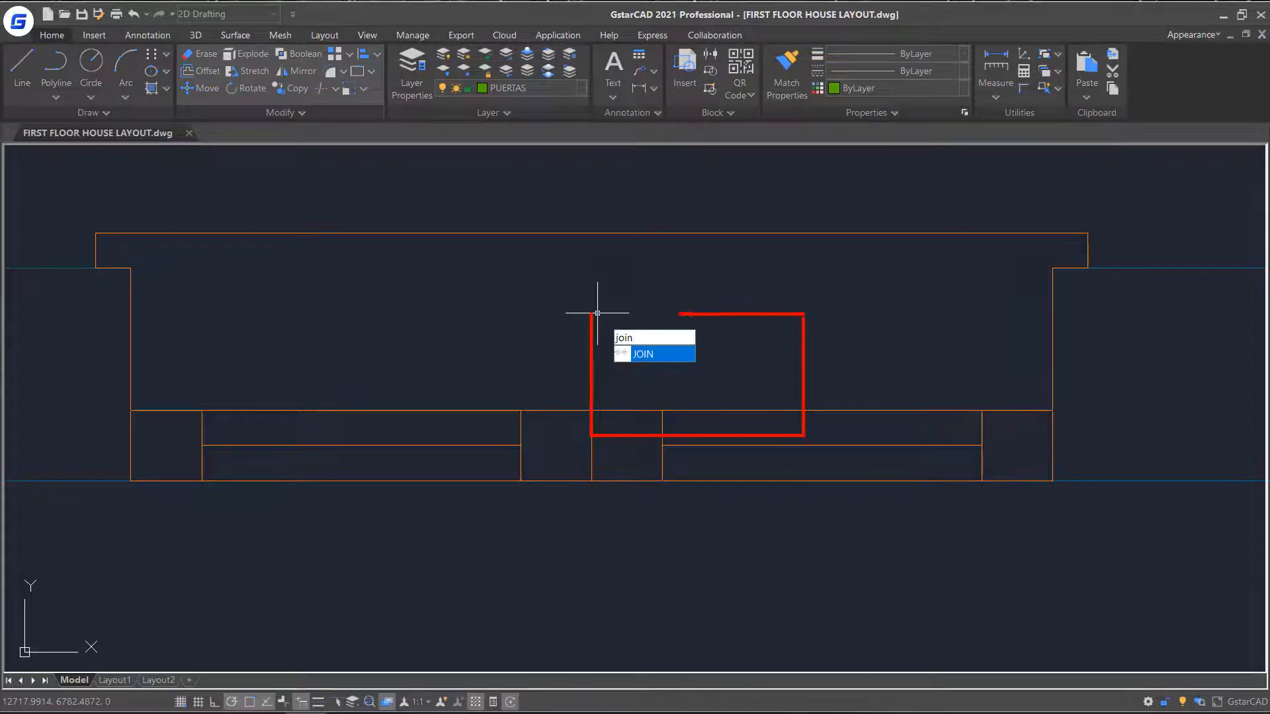
pyautogui.press('Return')
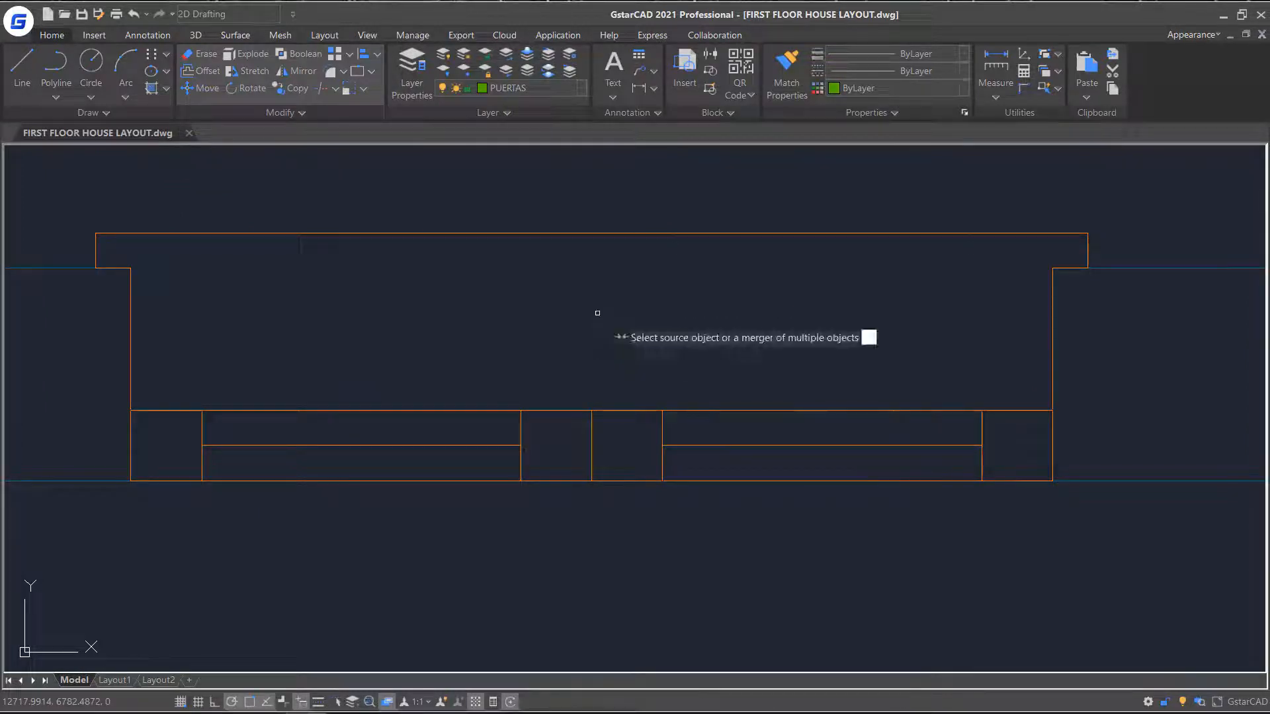
pyautogui.click(492, 446)
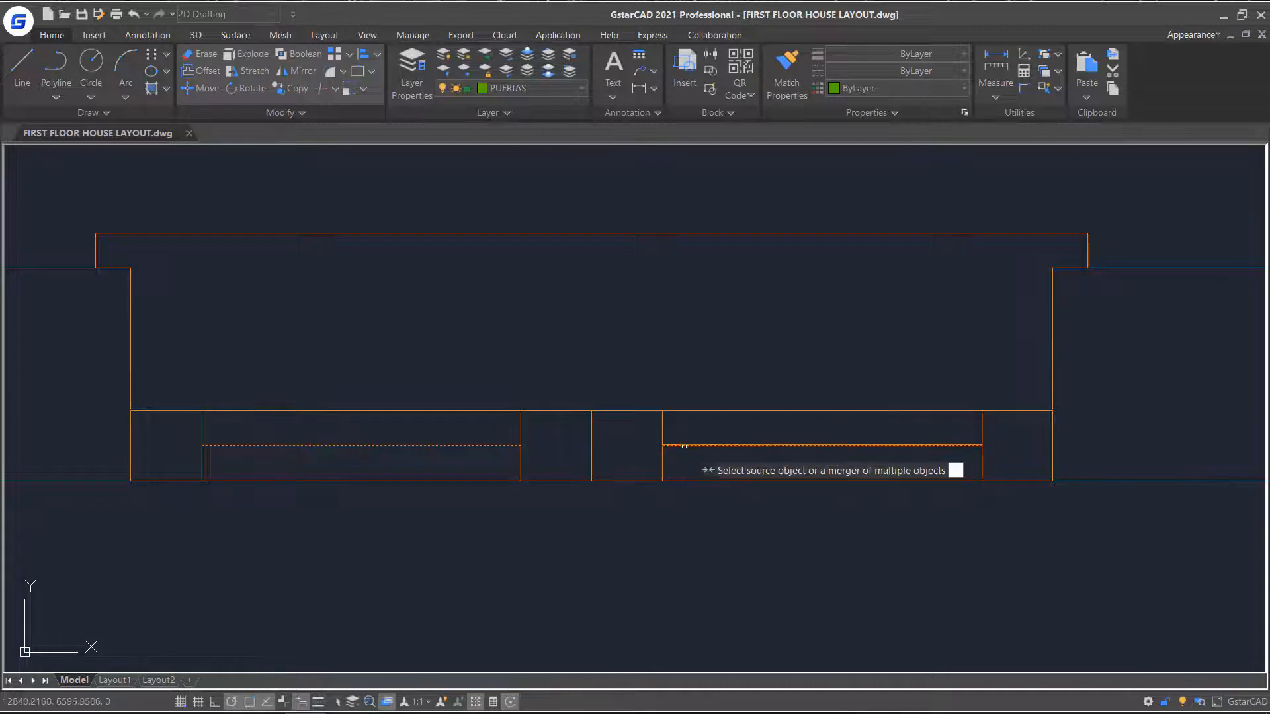
pyautogui.click(672, 446)
pyautogui.press('Return')
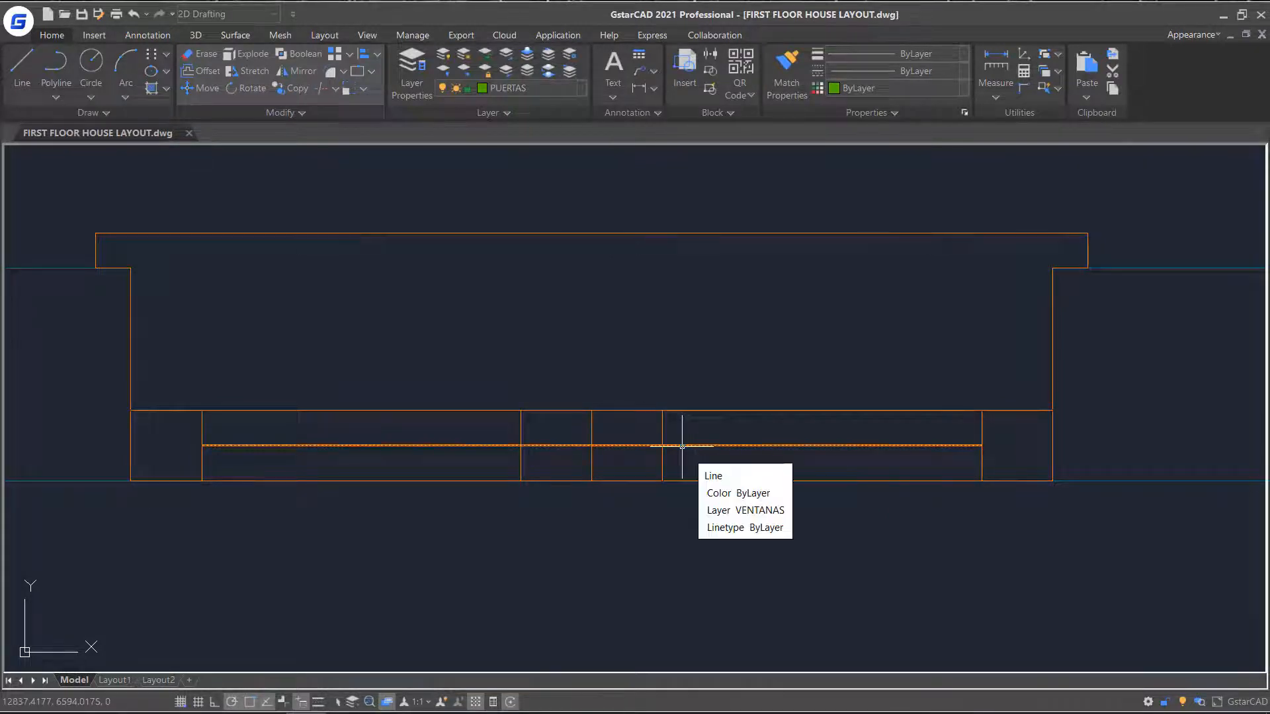
# Step: Scale the whole chair outside the floor plan by a factor of 0.5 about the midpoint of its straight right edge
pyautogui.scroll(-4, 703, 559)
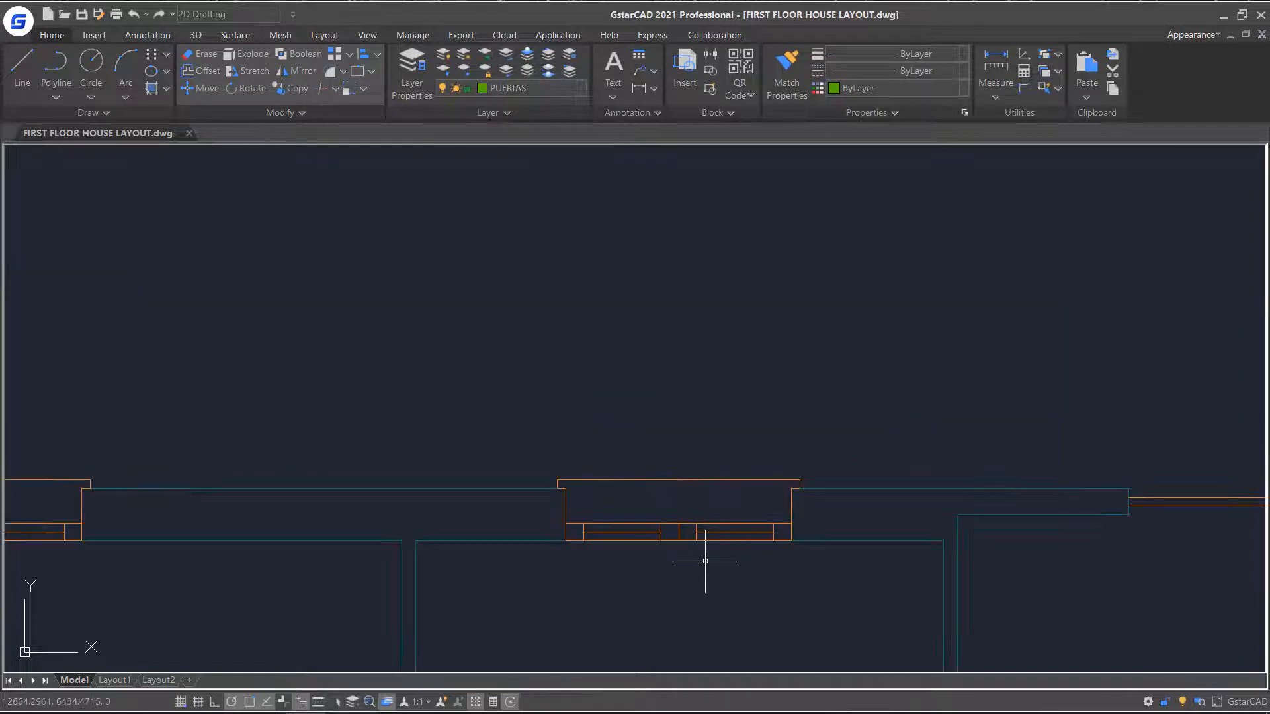
pyautogui.moveTo(689, 610); pyautogui.dragTo(759, 306, button='middle')
pyautogui.scroll(-4, 759, 306)
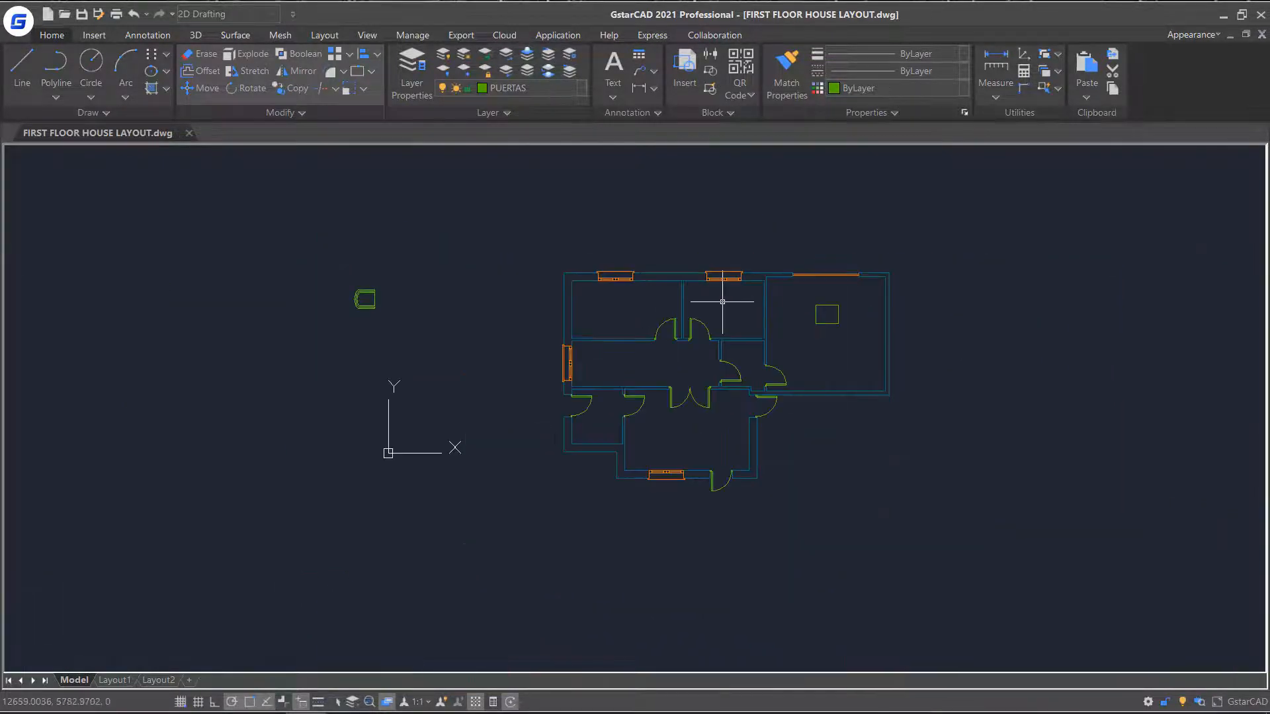
pyautogui.scroll(8, 410, 299)
pyautogui.moveTo(409, 299); pyautogui.dragTo(842, 434, button='middle')
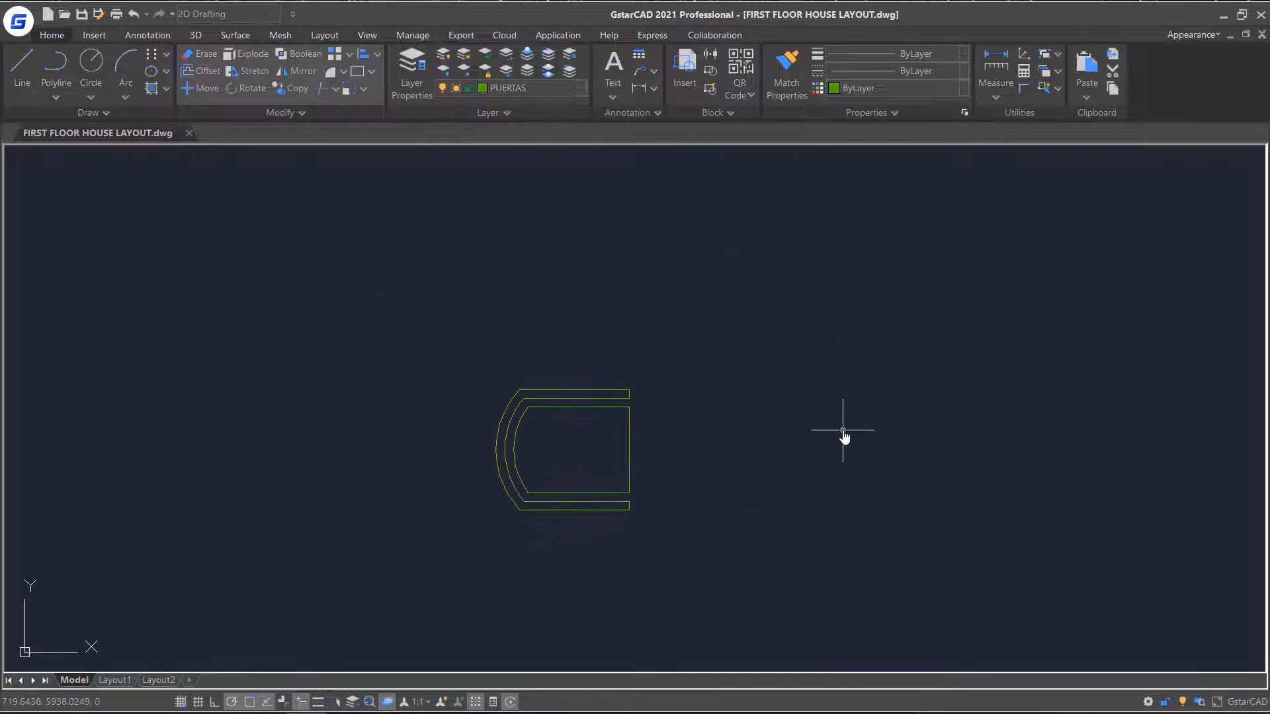
pyautogui.scroll(4, 737, 468)
pyautogui.moveTo(708, 472); pyautogui.dragTo(946, 460, button='middle')
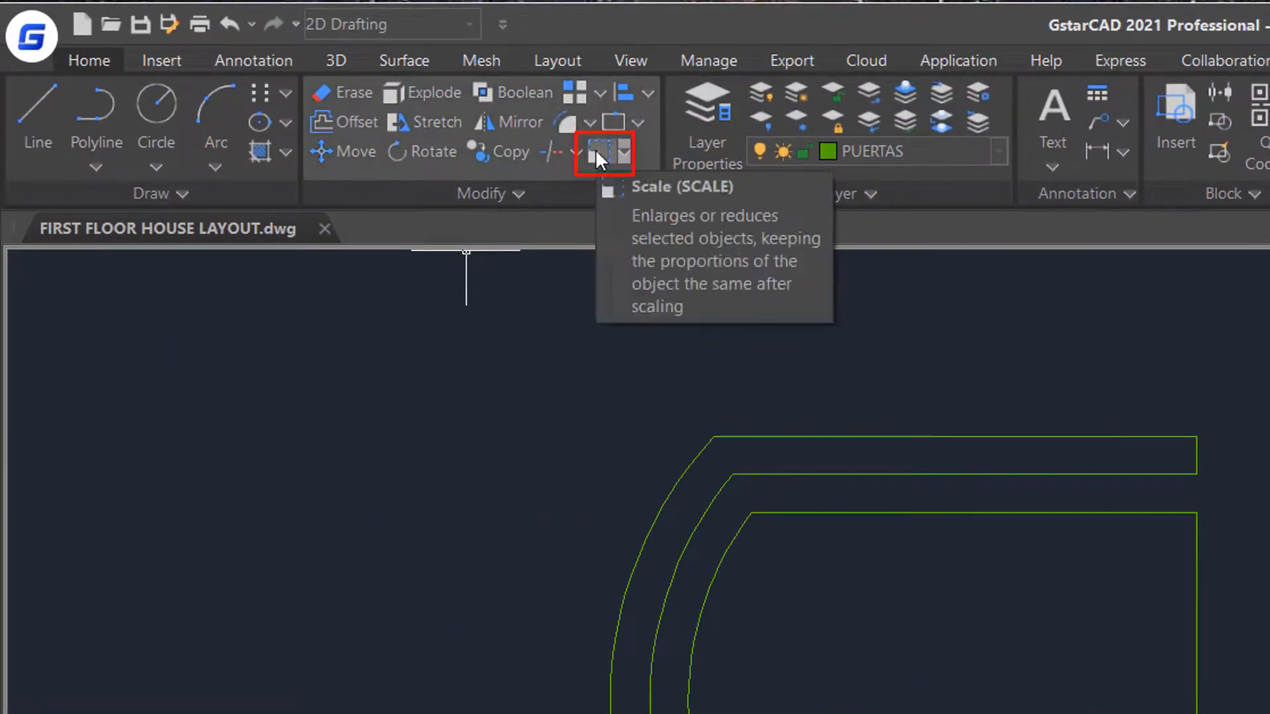
pyautogui.click(597, 154)
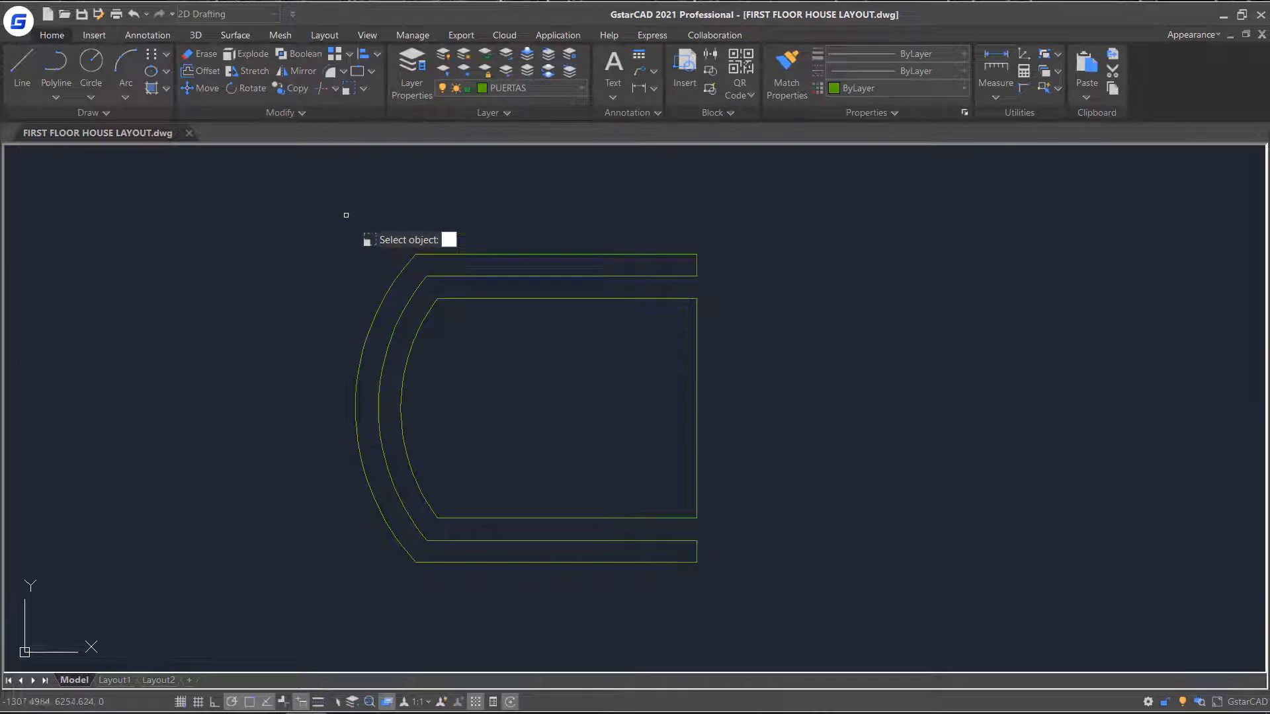
pyautogui.click(349, 204)
pyautogui.click(778, 633)
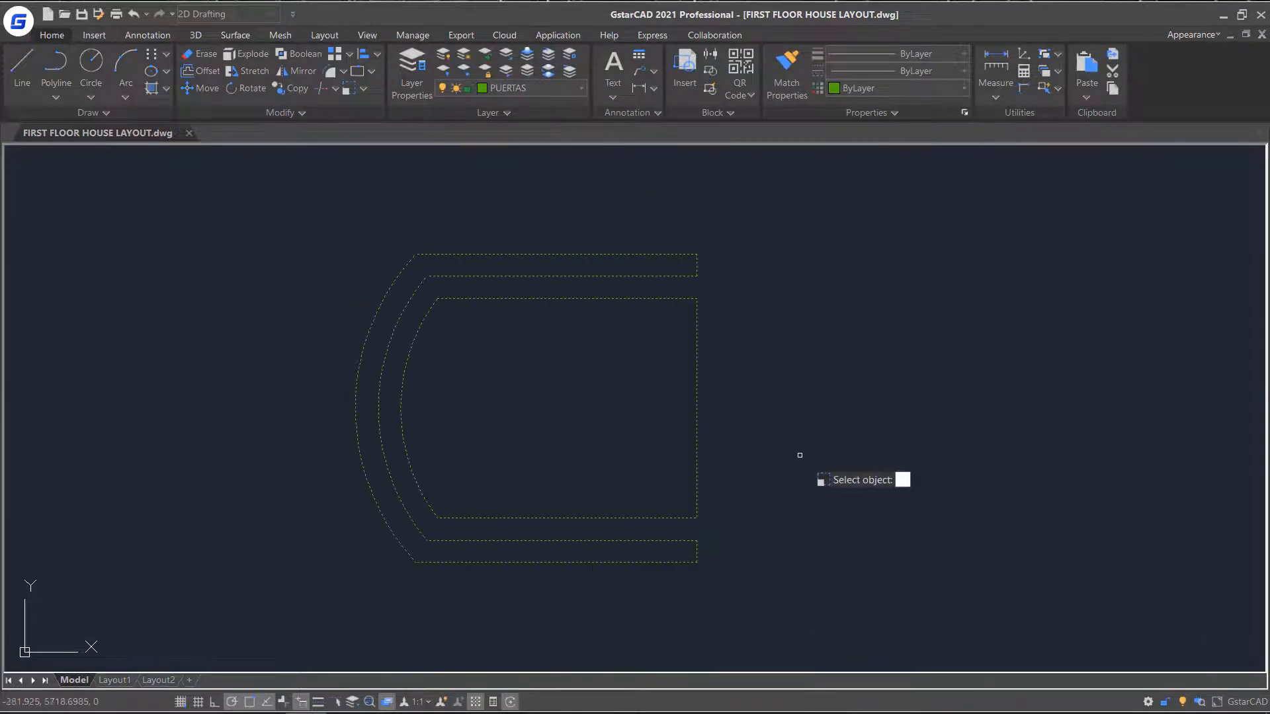
pyautogui.press('Return')
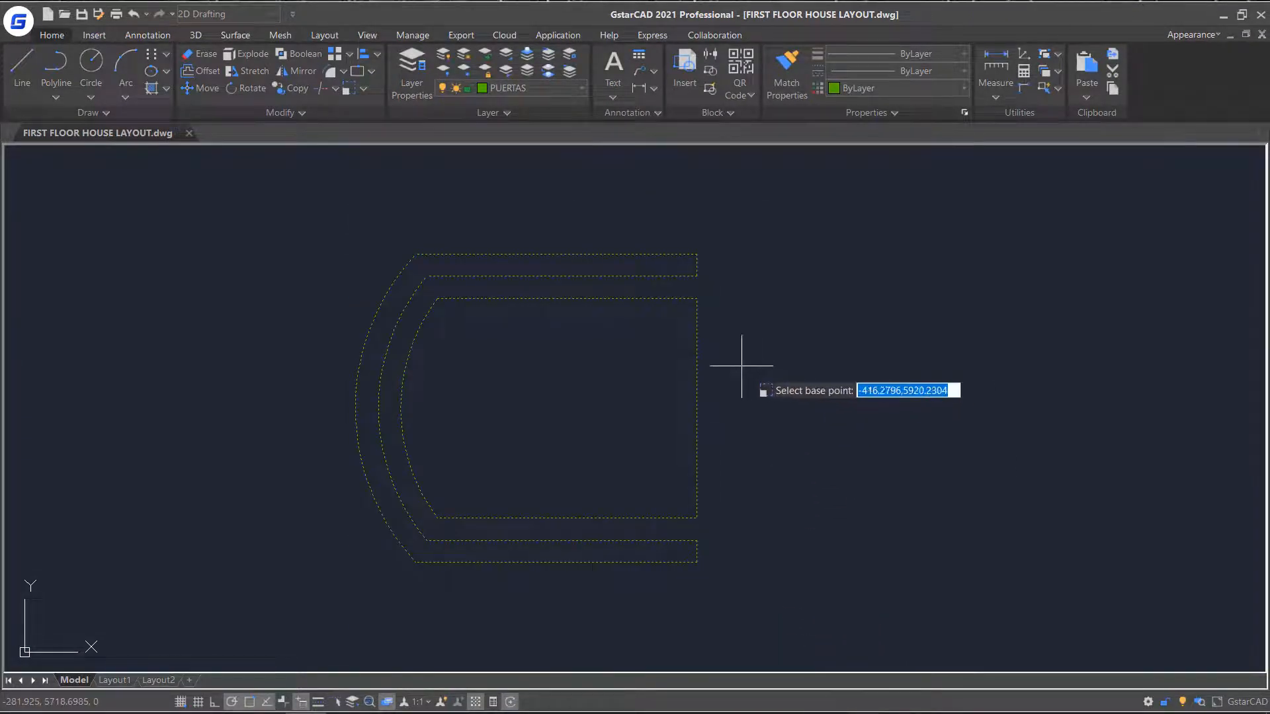
pyautogui.click(697, 407)
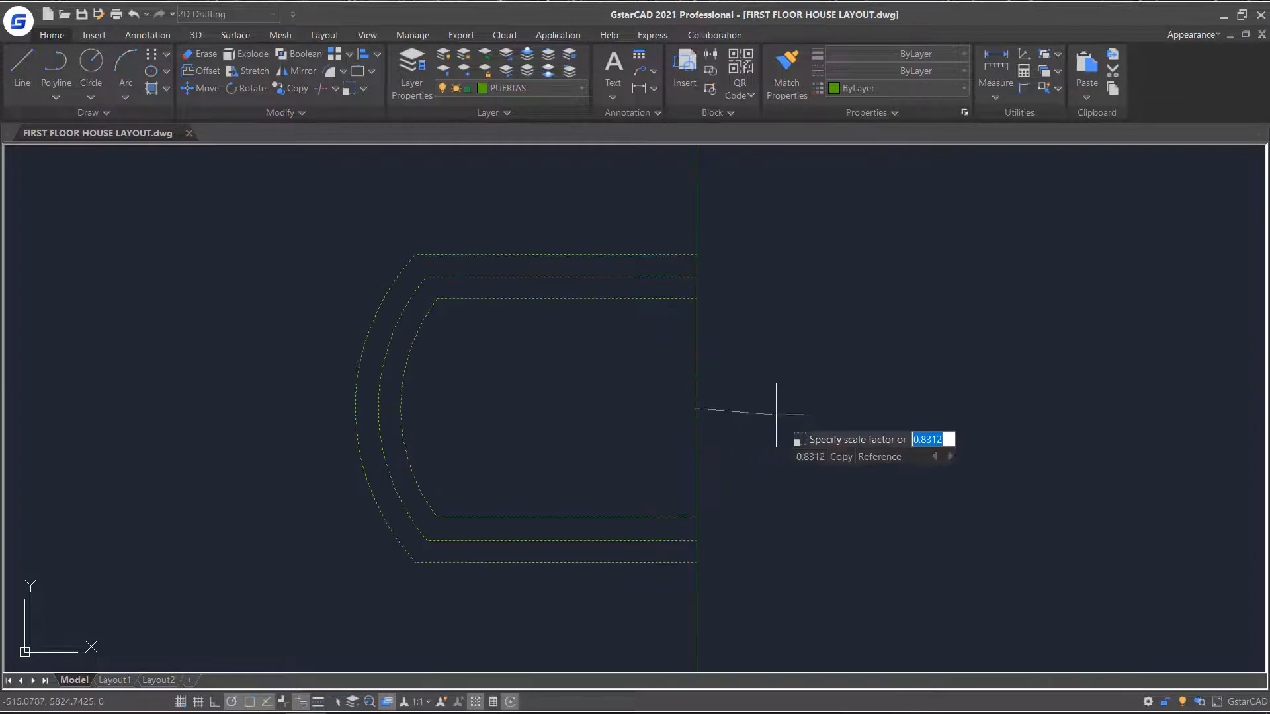
pyautogui.write('0.5')
pyautogui.press('Return')
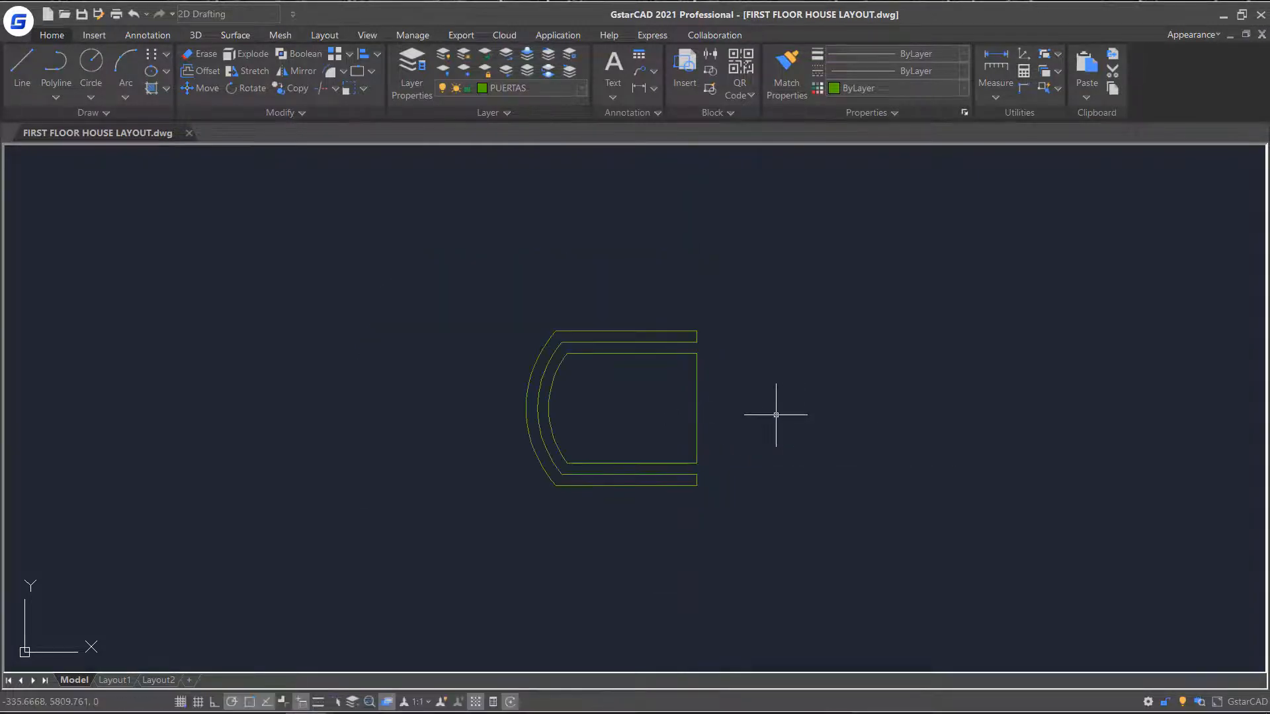
# Step: Scale the chair down about its right edge's midpoint with the Reference option, using its outer right corners as reference length and a freehand new length
pyautogui.click(346, 89)
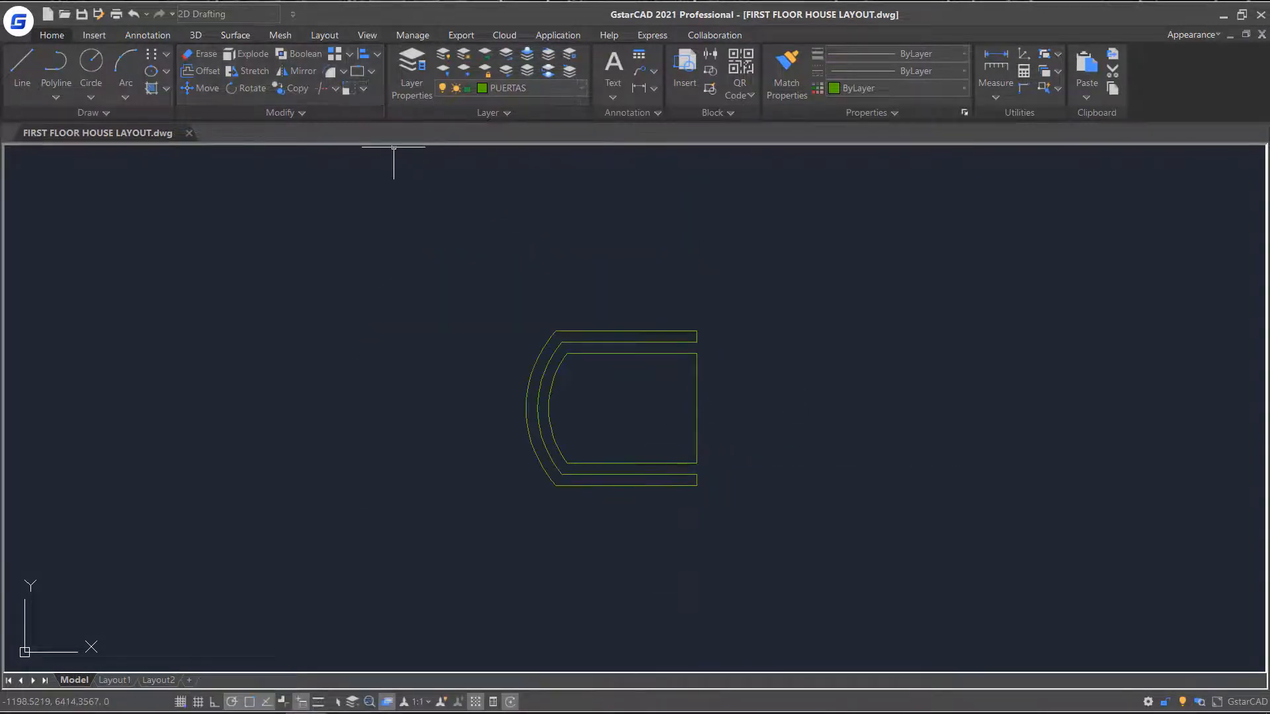
pyautogui.click(756, 303)
pyautogui.click(488, 504)
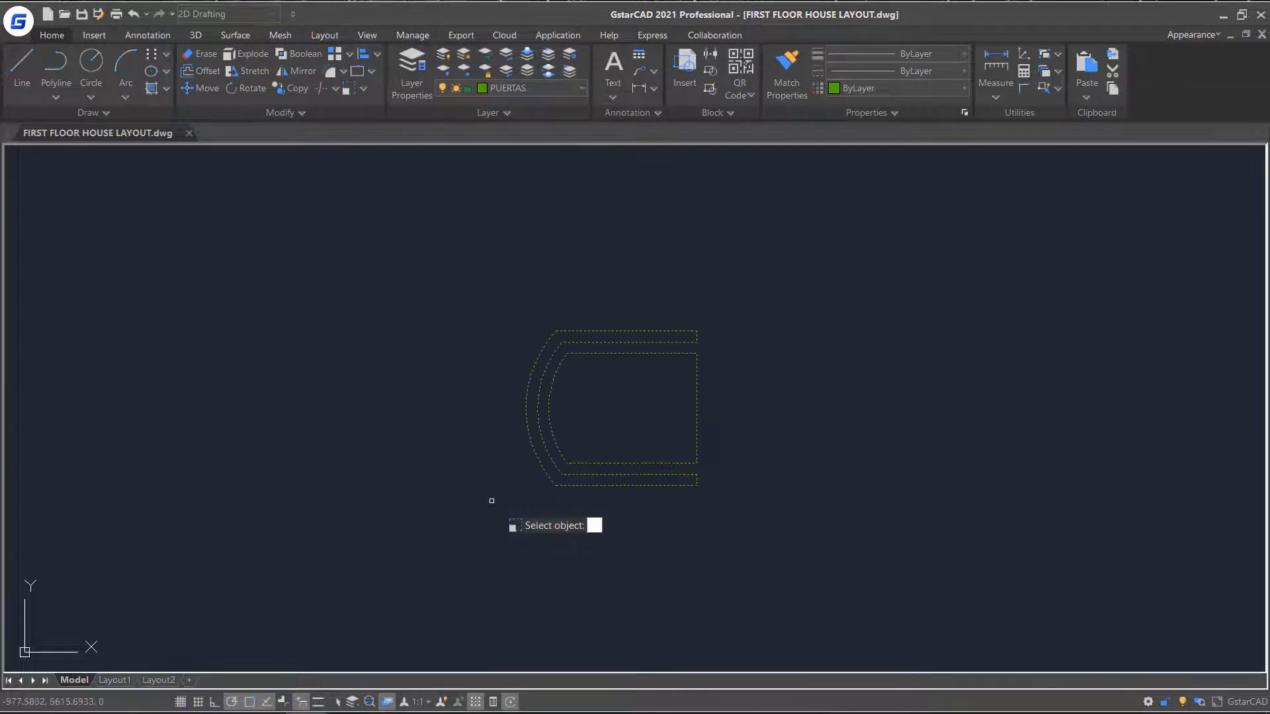
pyautogui.press('Return')
pyautogui.click(697, 409)
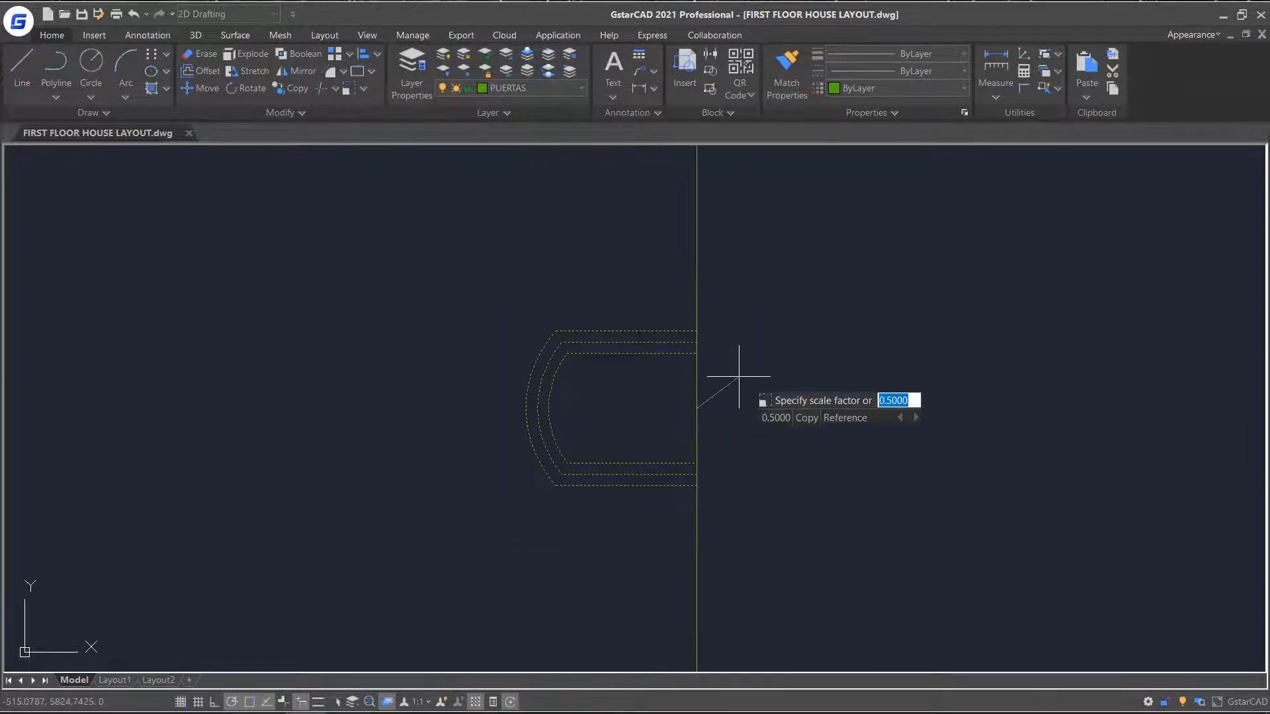
pyautogui.write('r')
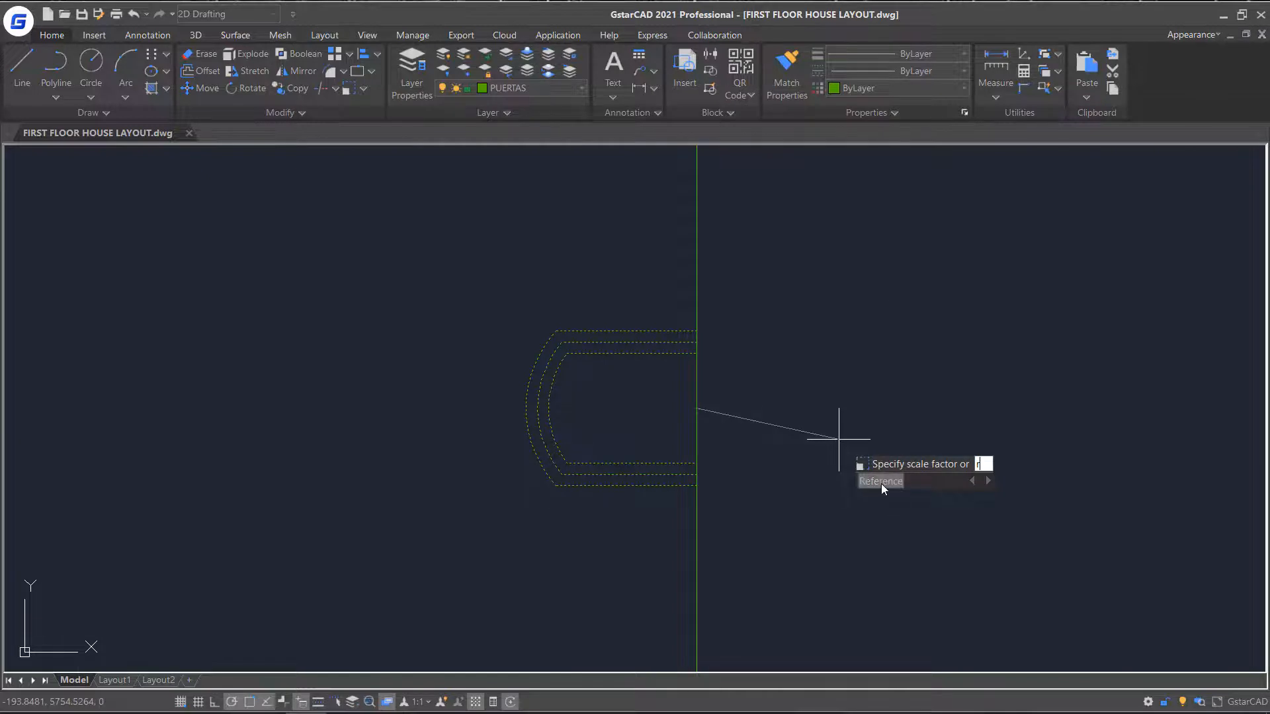
pyautogui.press('Return')
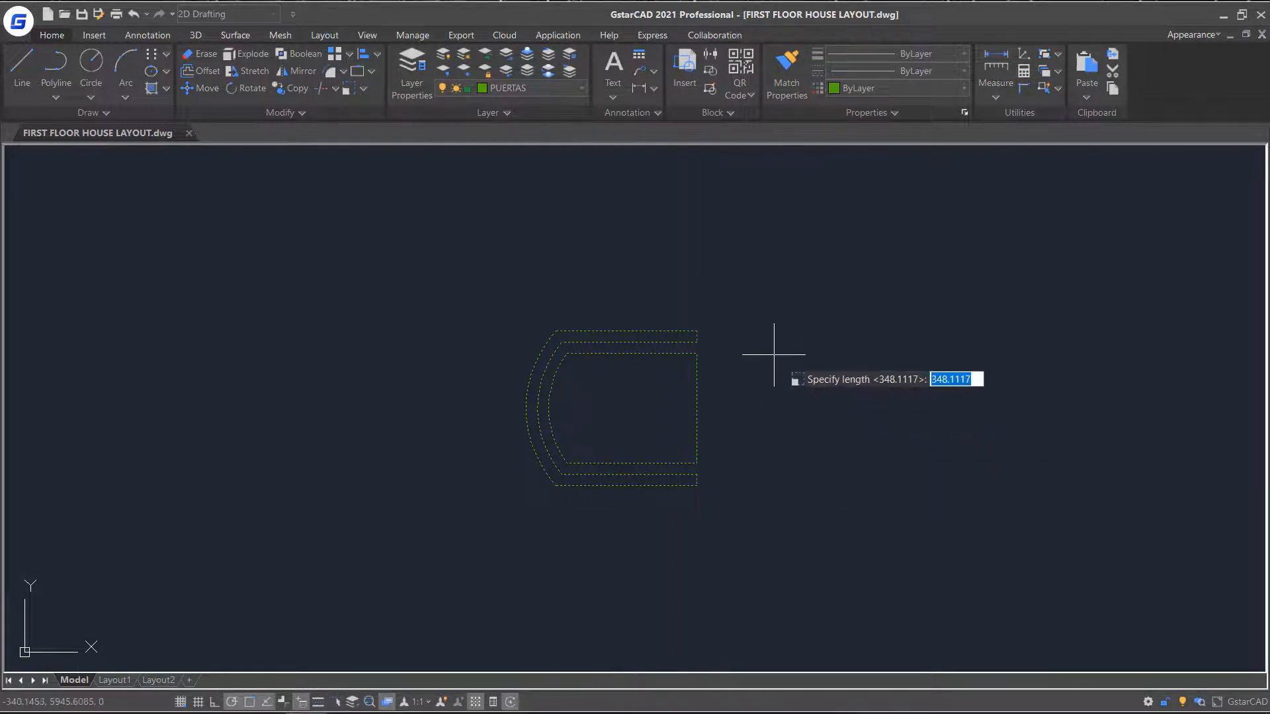
pyautogui.click(697, 331)
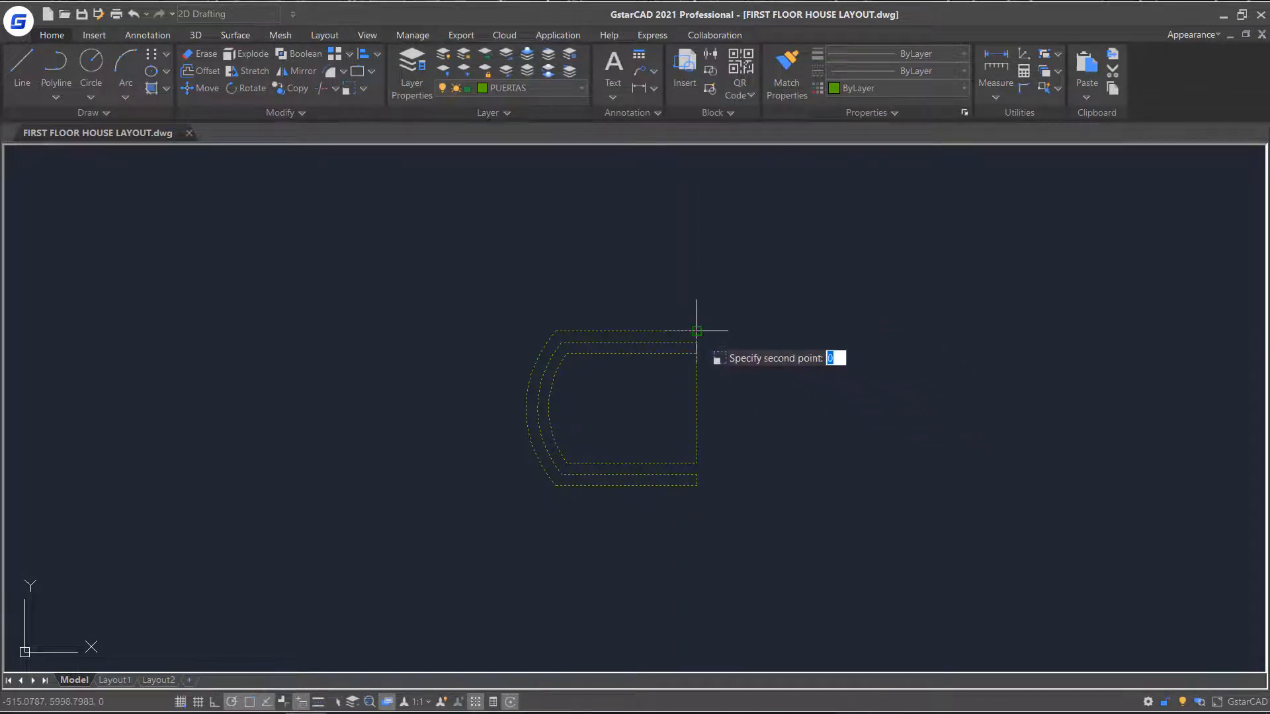
pyautogui.click(697, 486)
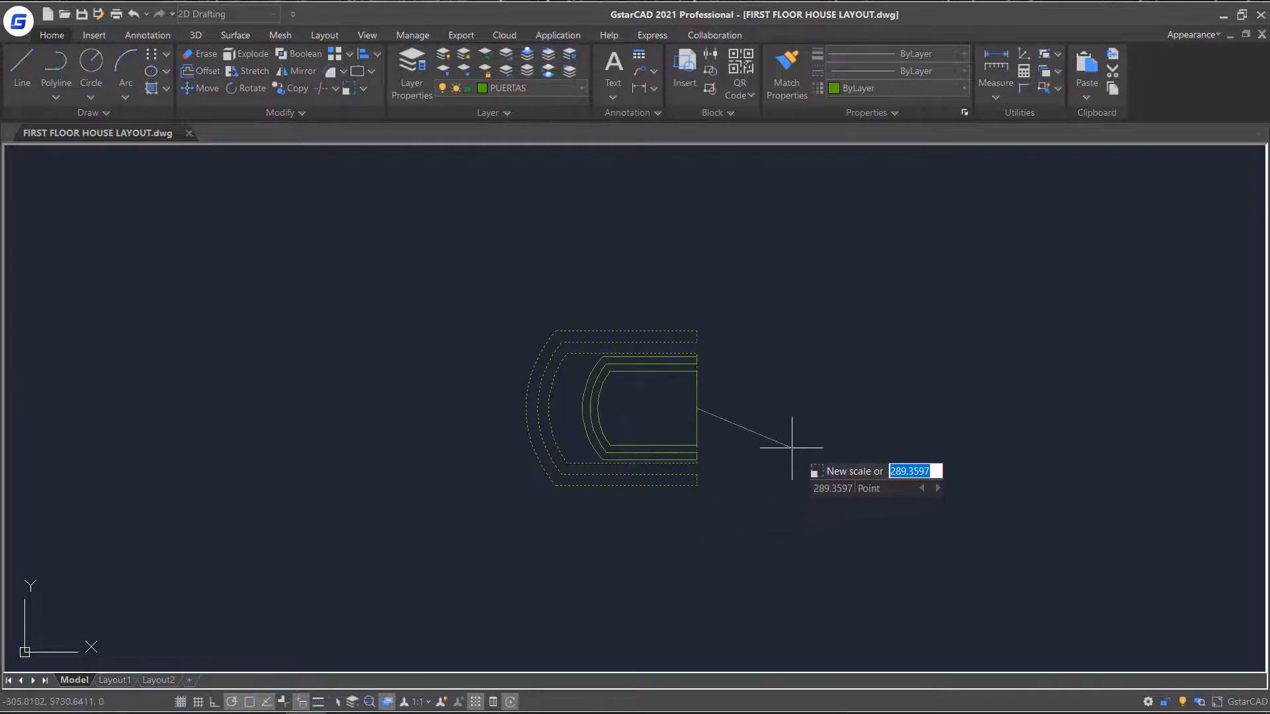
pyautogui.click(828, 422)
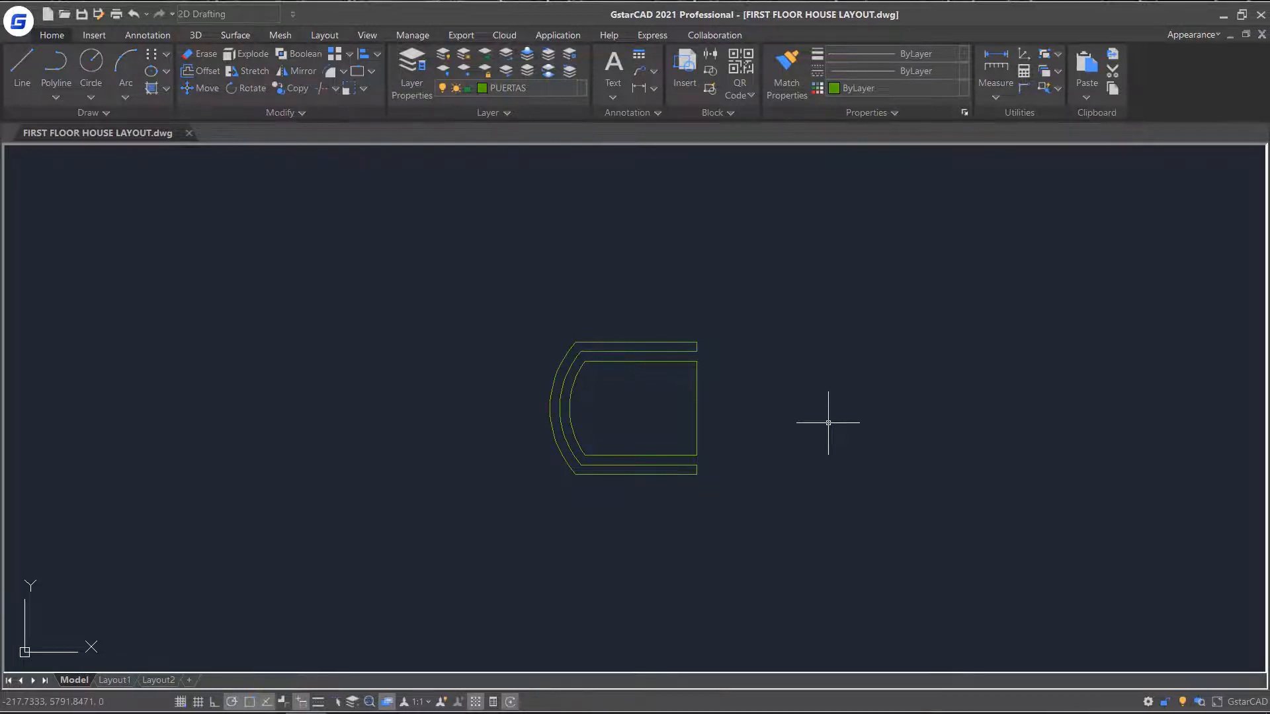
# Step: Lengthen the chair's upper outer horizontal line at its right end by a delta of 100, and undo the change
pyautogui.click(268, 112)
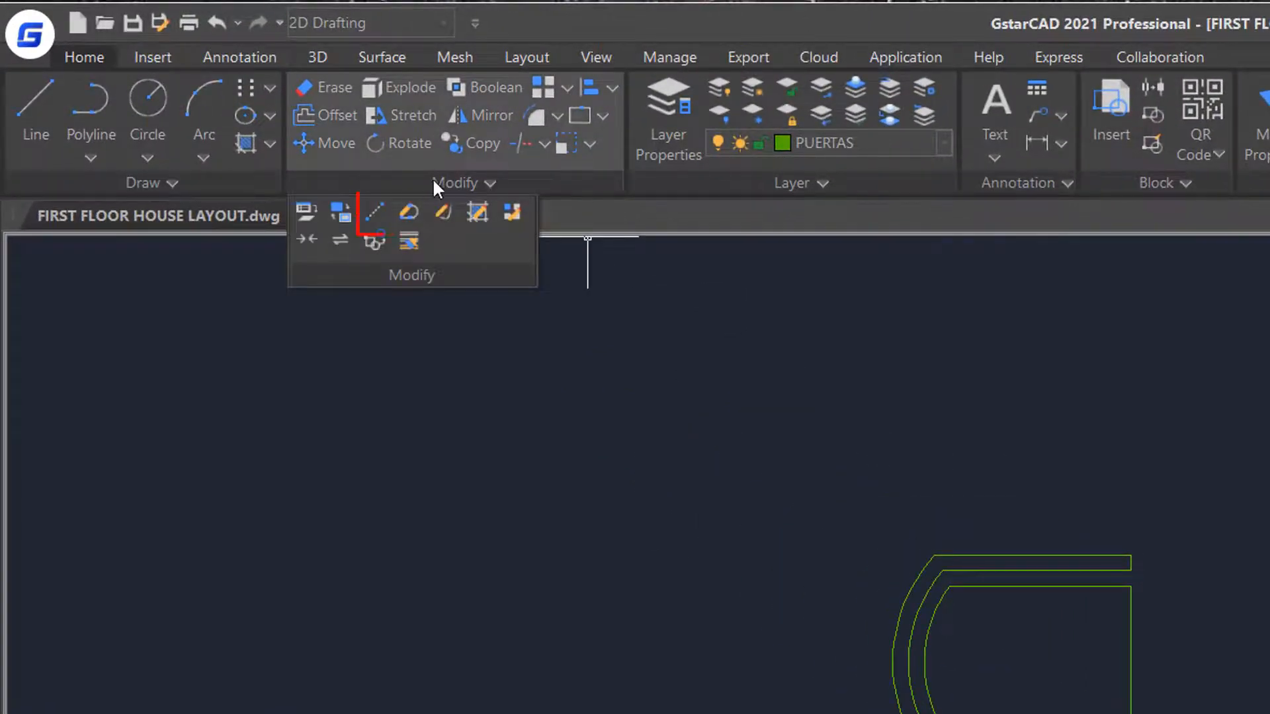
pyautogui.click(370, 213)
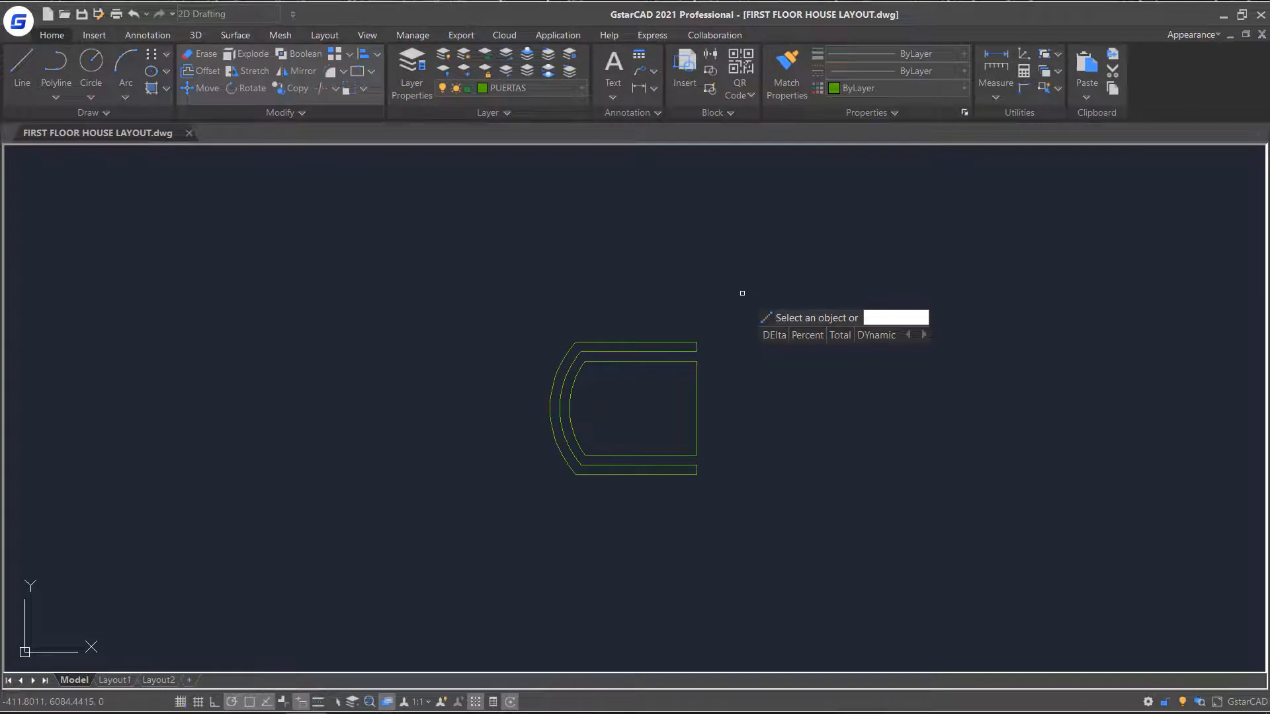
pyautogui.write('d')
pyautogui.click(775, 334)
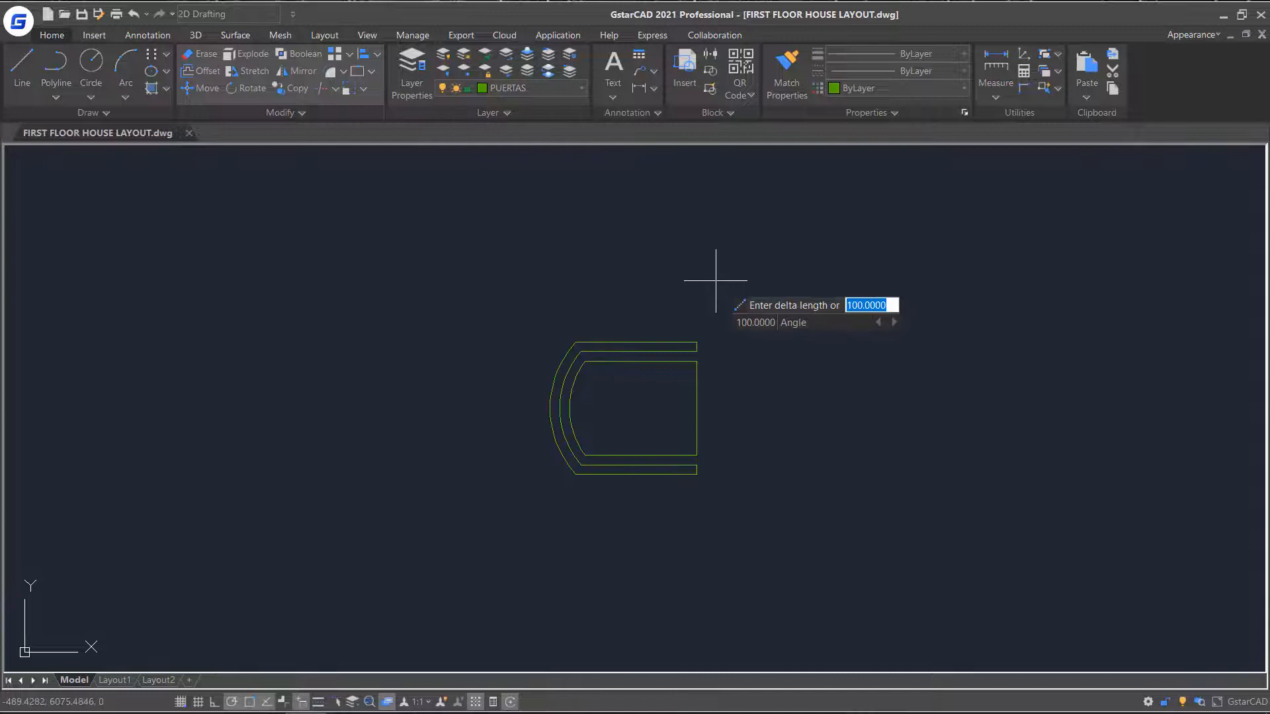
pyautogui.write('100')
pyautogui.press('Return')
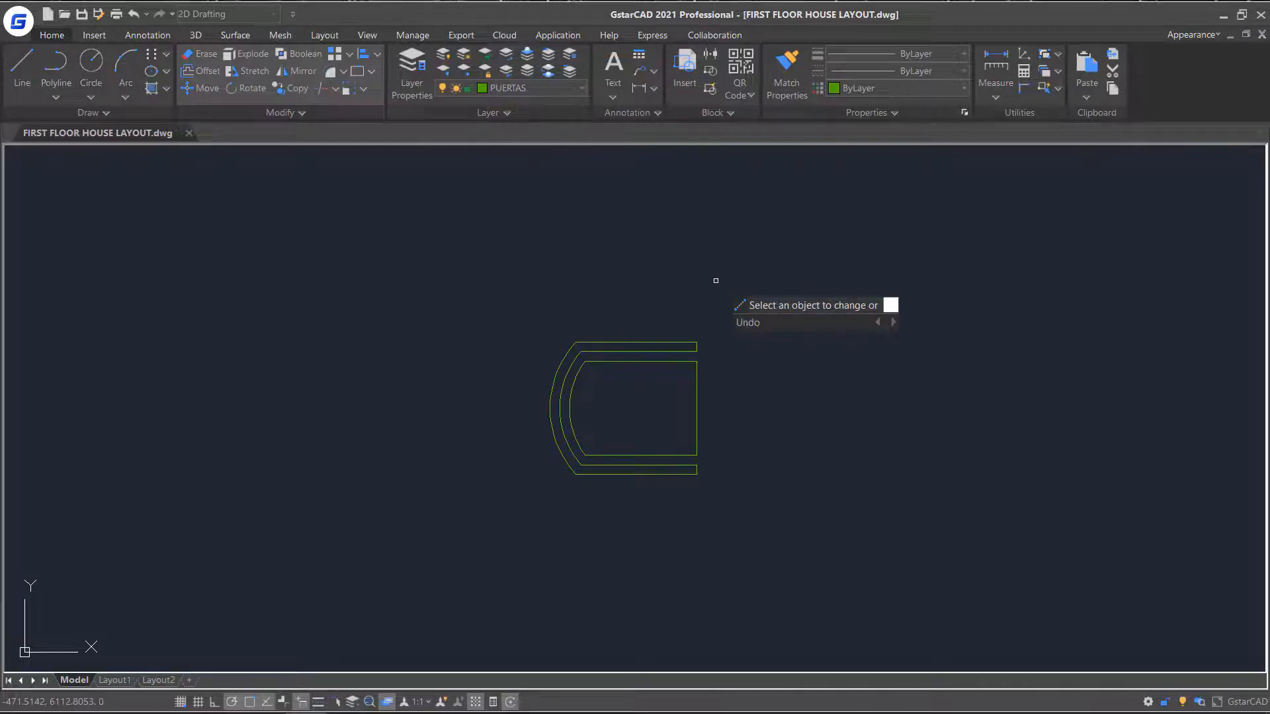
pyautogui.click(691, 343)
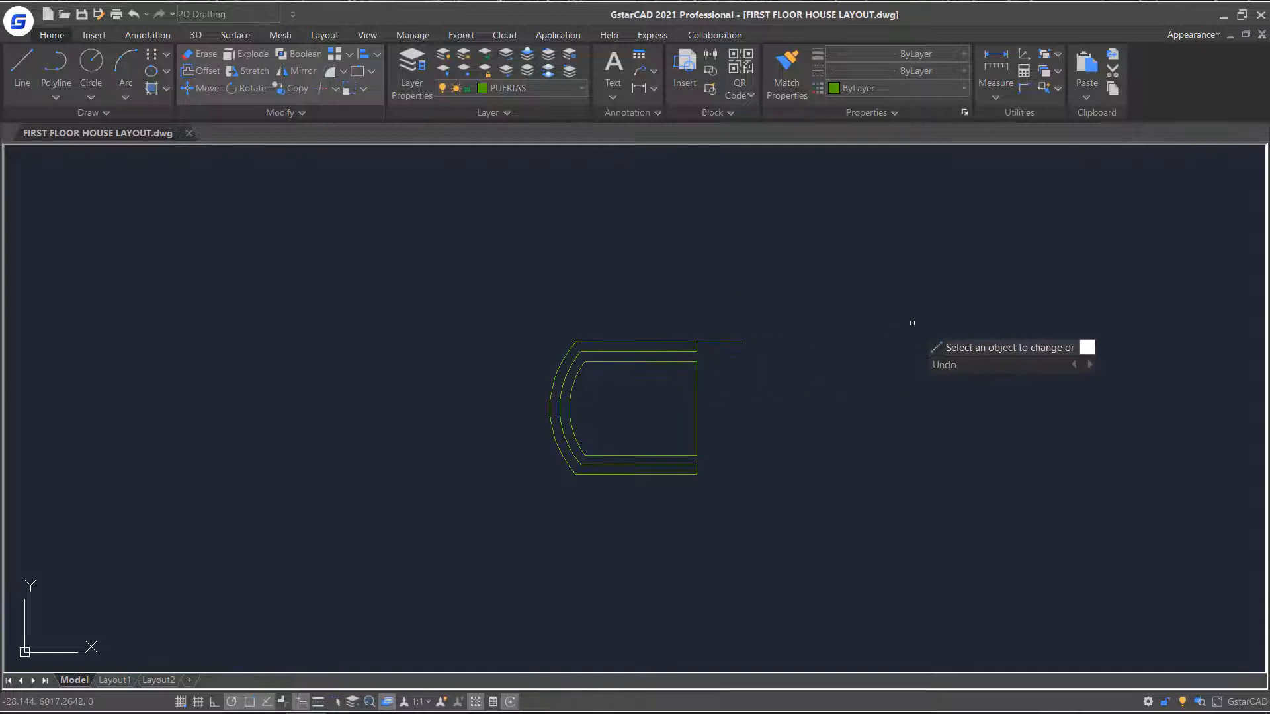
pyautogui.hotkey('ctrl', 'z')
# Step: Try Lengthen's delta Angle option on the chair's innermost arc, accepting the default angle
pyautogui.click(297, 112)
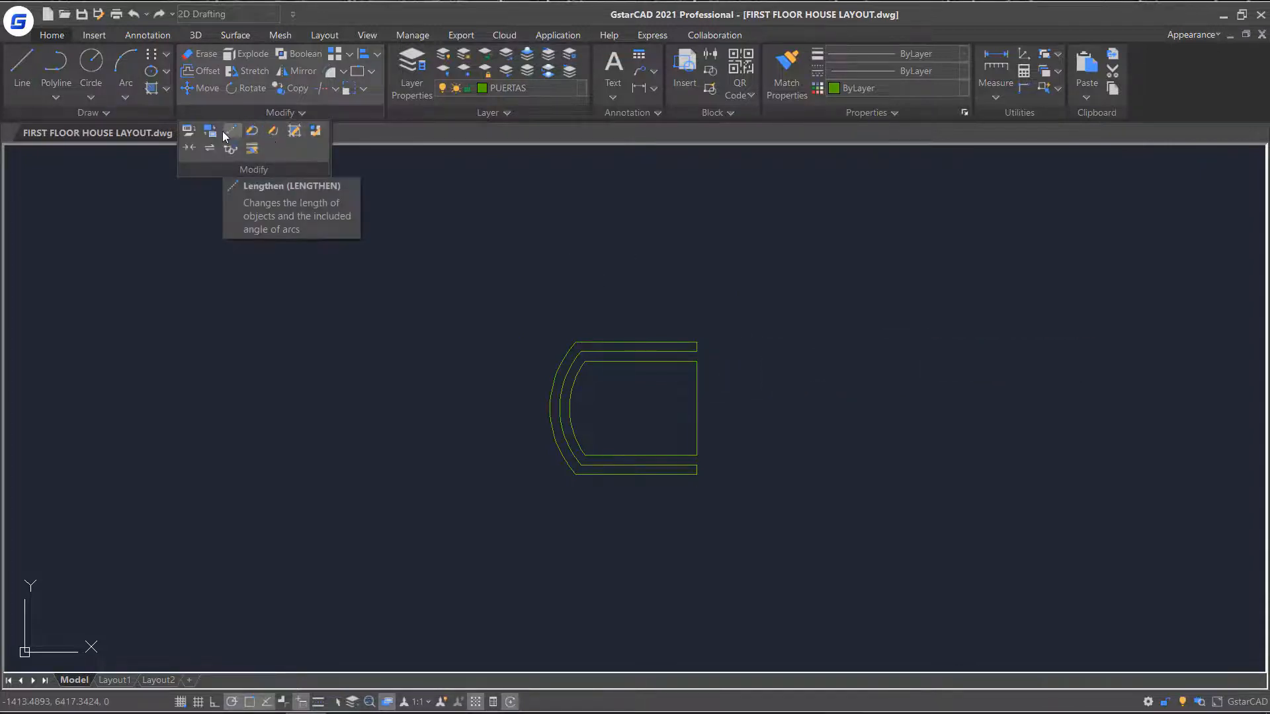
pyautogui.click(222, 132)
pyautogui.write('d')
pyautogui.press('Return')
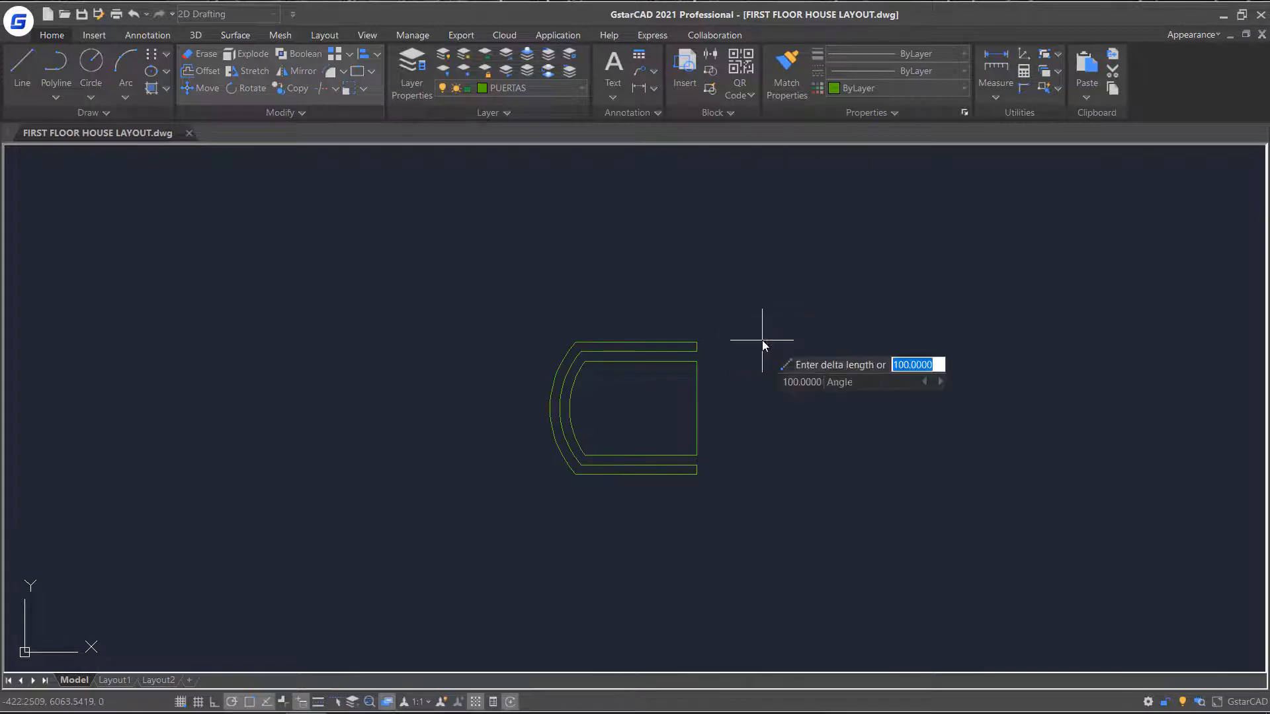
pyautogui.write('a')
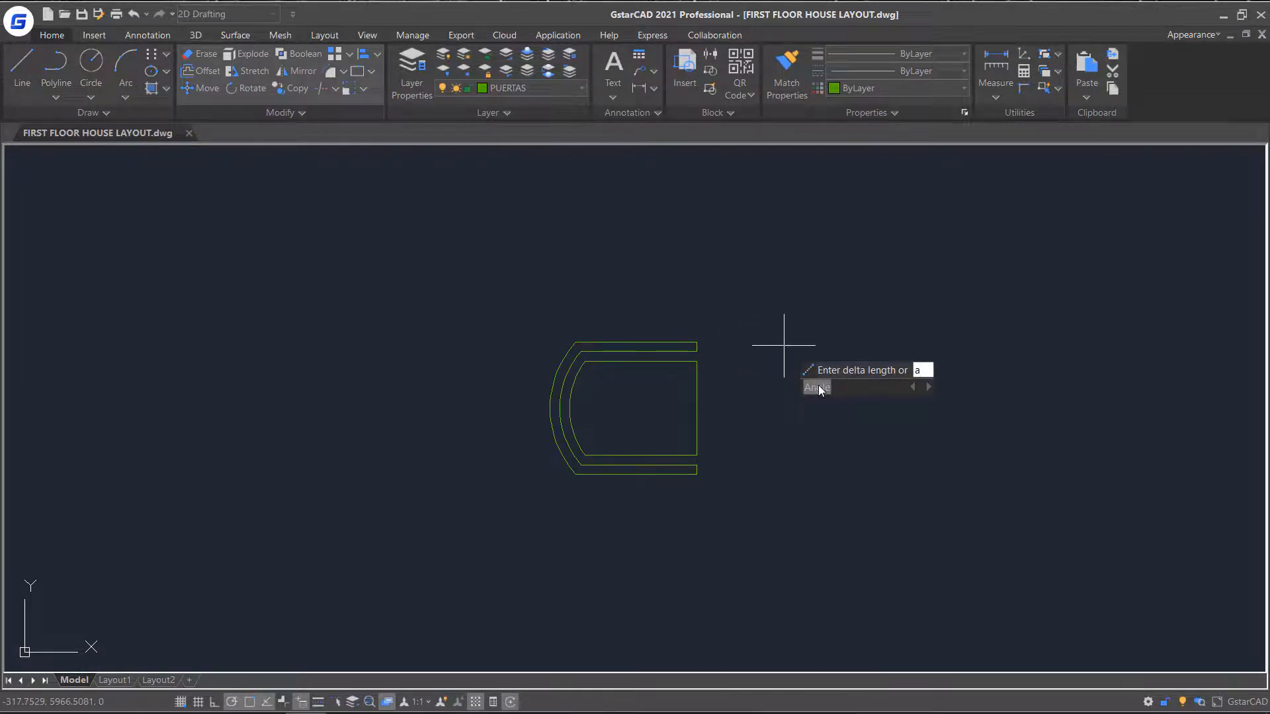
pyautogui.press('Return')
pyautogui.press('Return')
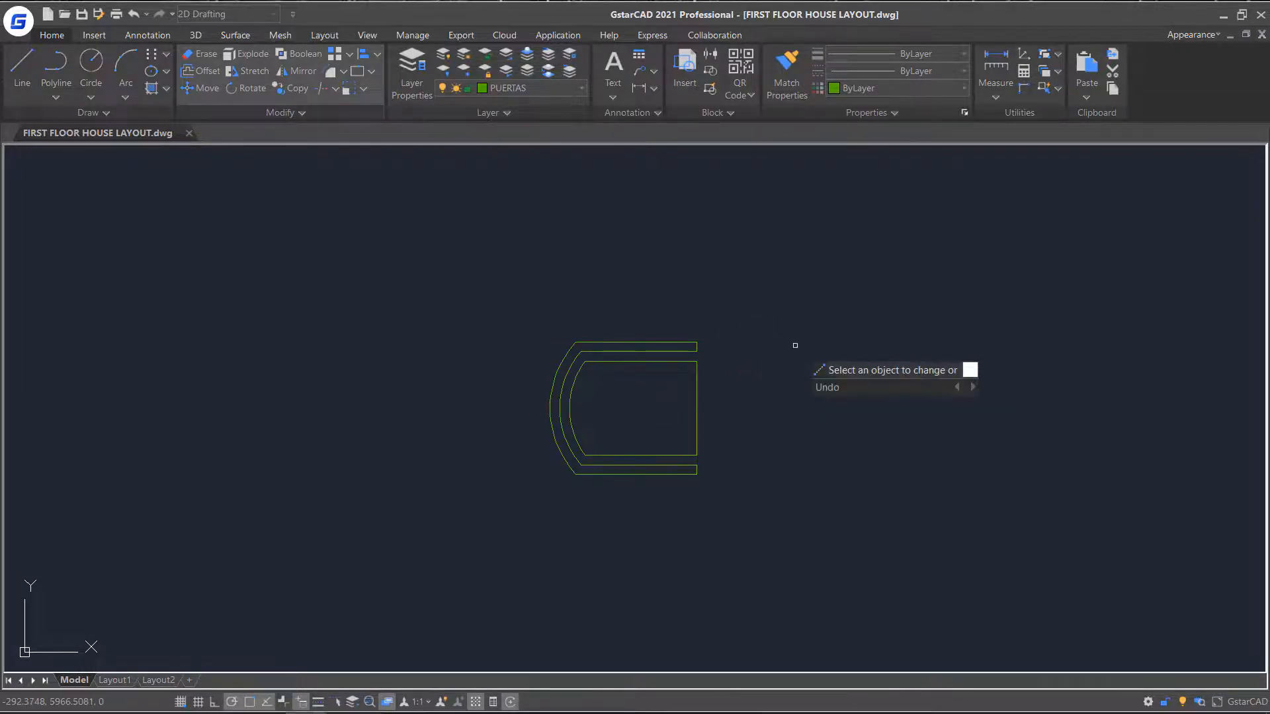
pyautogui.click(571, 392)
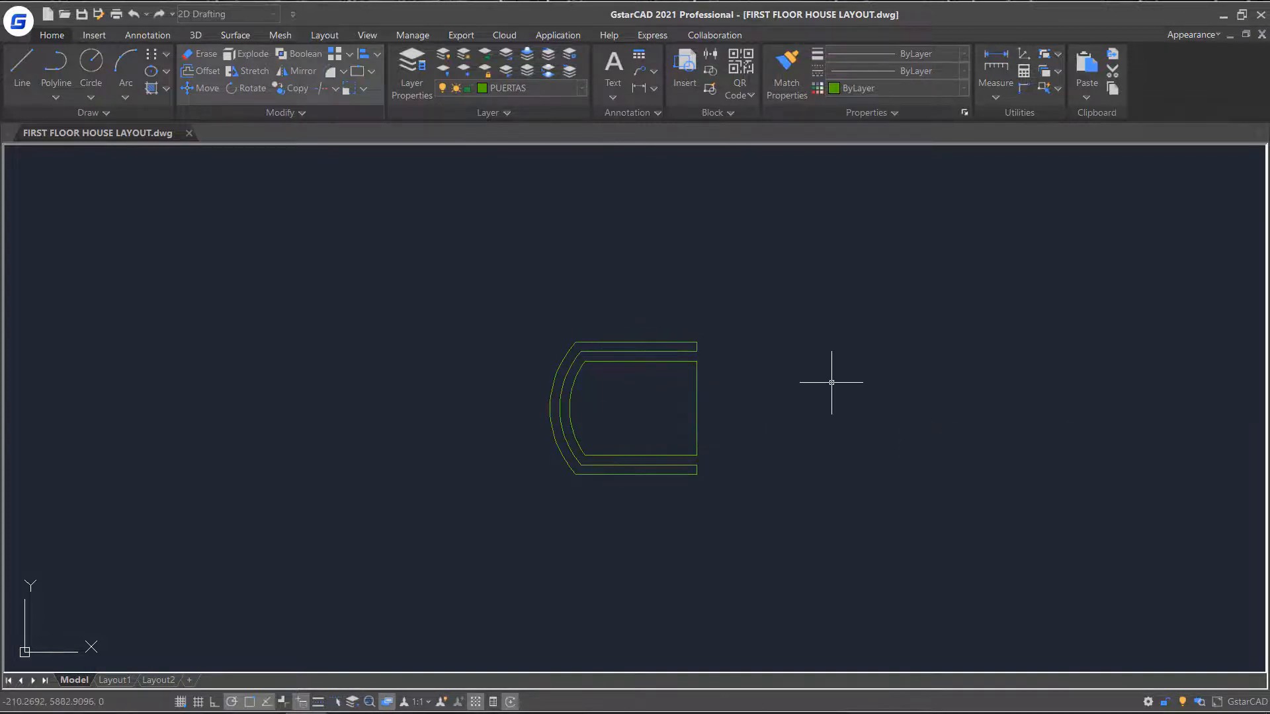
# Step: Lengthen the seat's straight right edge with the Percent option set to 50, and undo the change
pyautogui.click(291, 112)
pyautogui.click(229, 127)
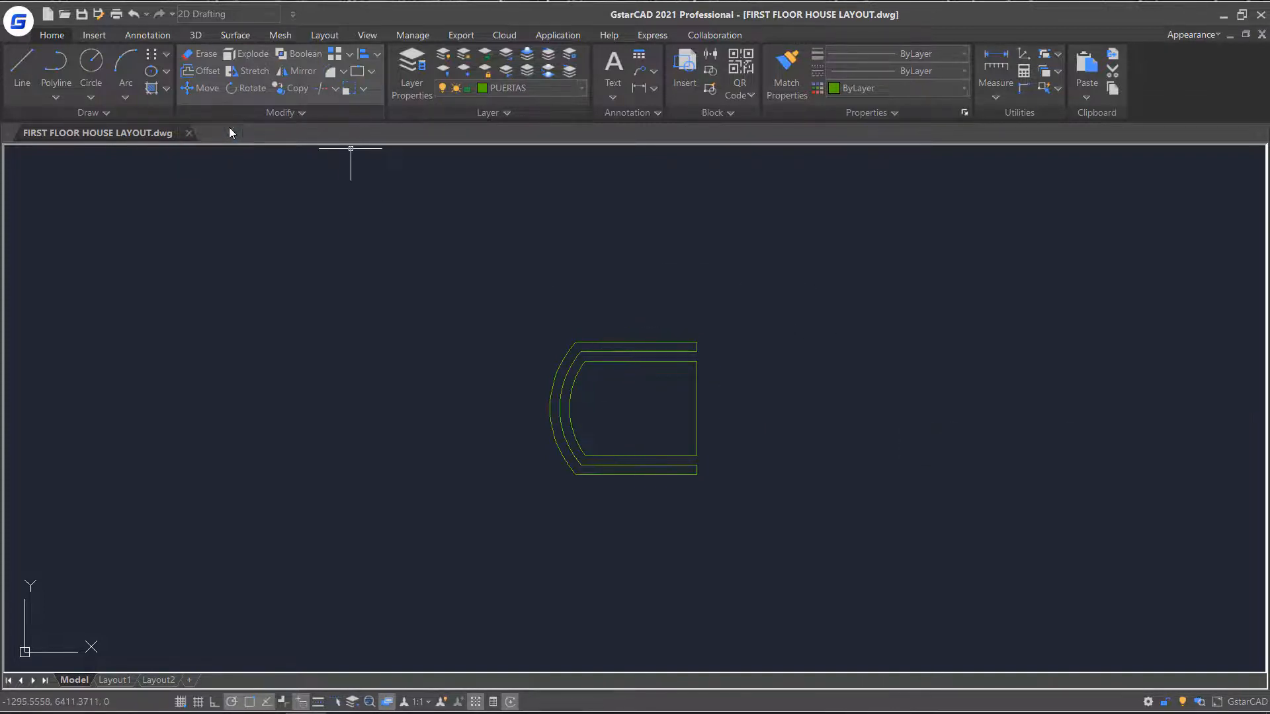
pyautogui.write('p')
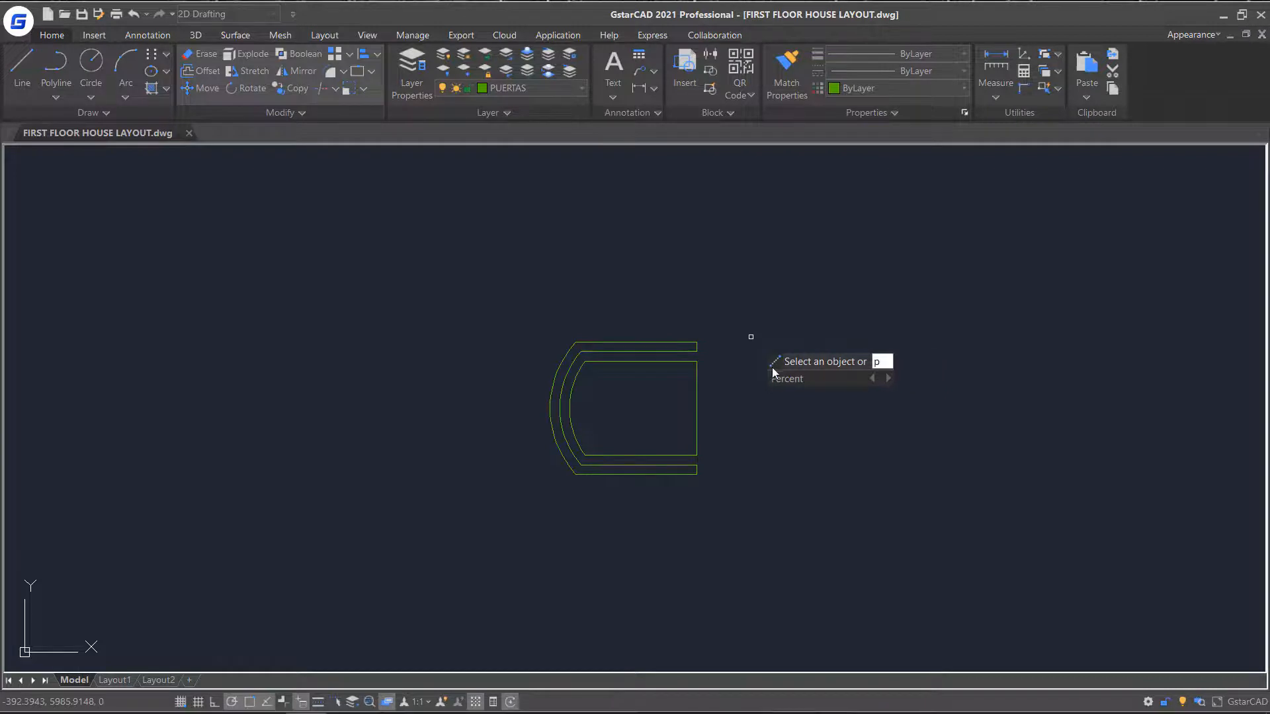
pyautogui.click(786, 379)
pyautogui.write('50')
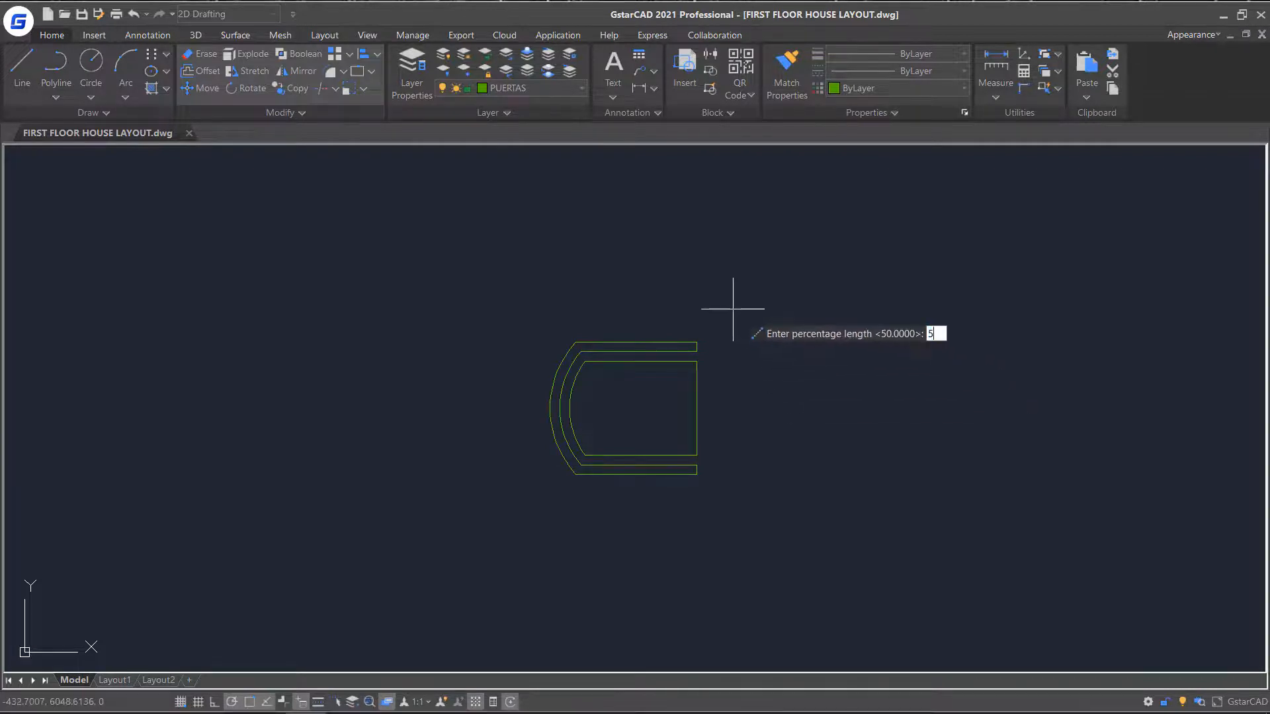
pyautogui.press('Return')
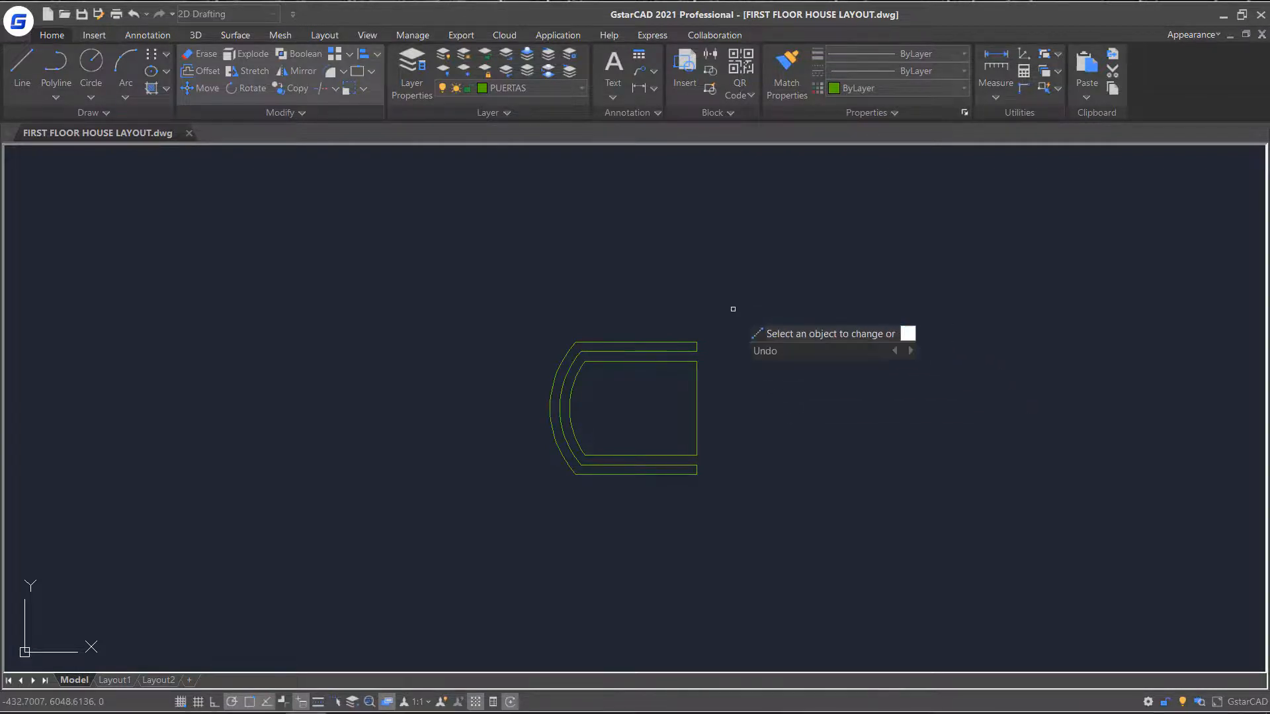
pyautogui.click(696, 399)
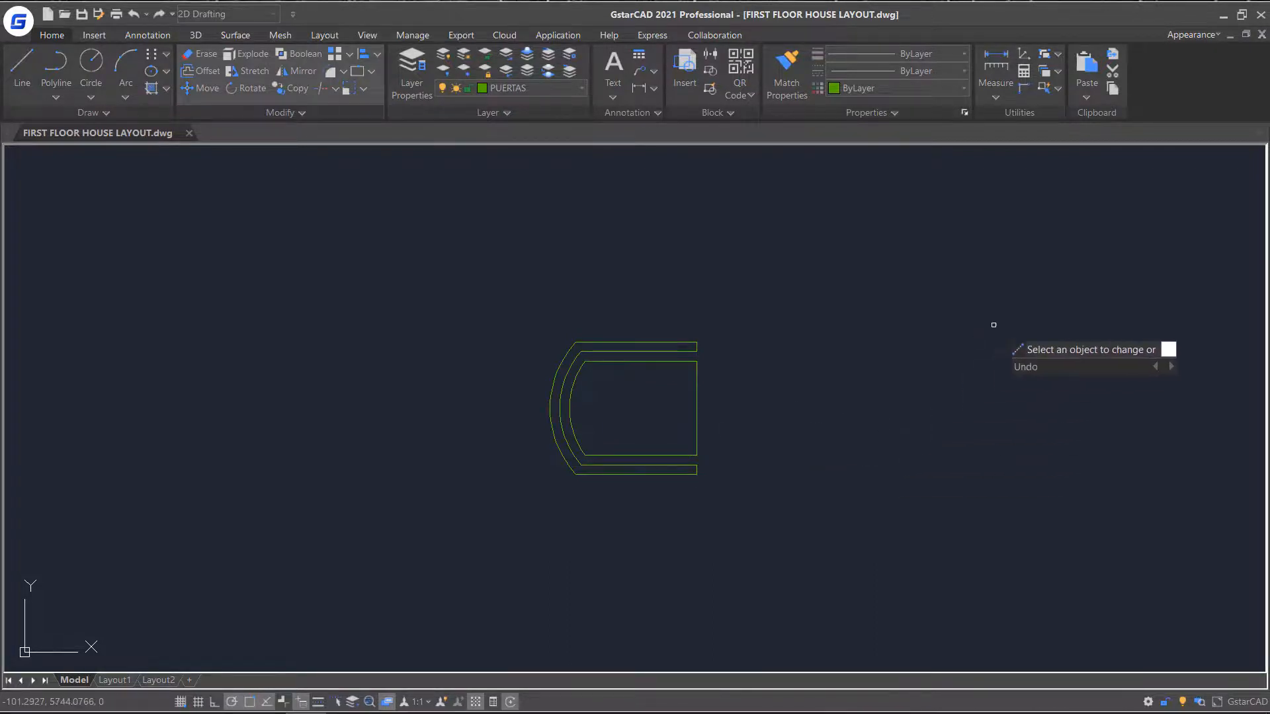
pyautogui.hotkey('ctrl', 'z')
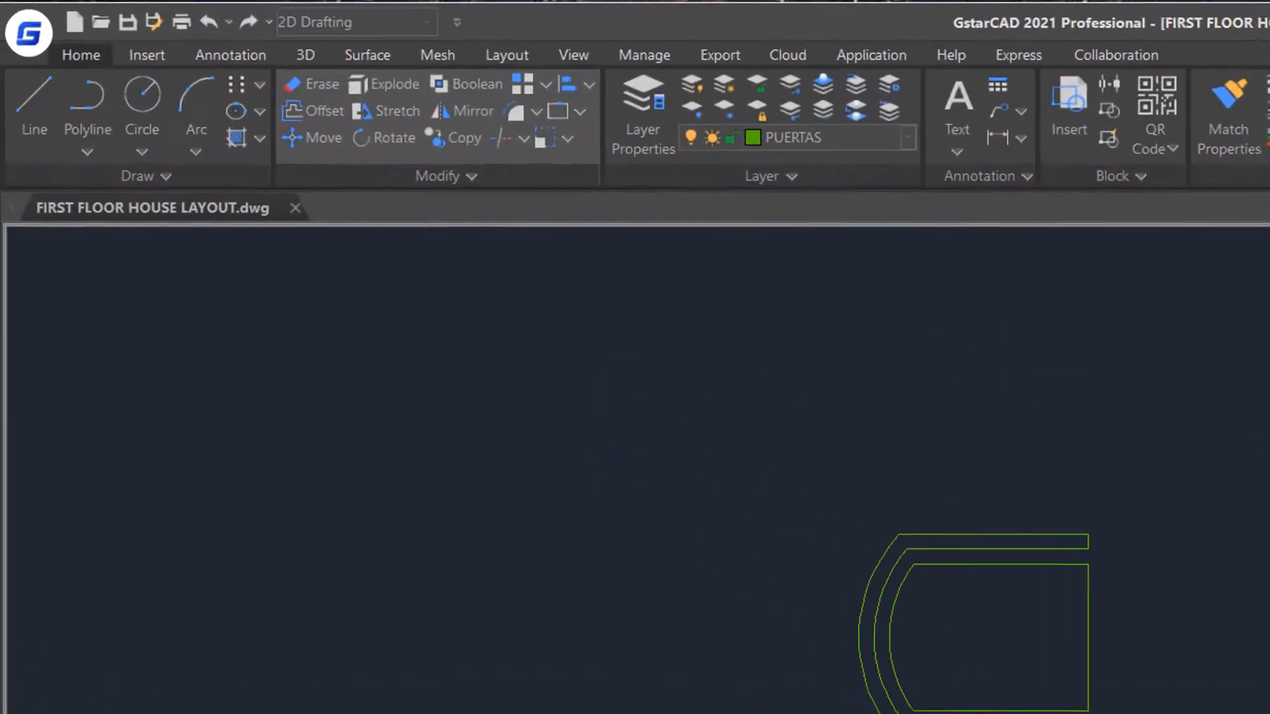
# Step: Copy the chair by its right edge's midpoint with the Multiple option, once about 699 units to the right and once diagonally up to the right
pyautogui.click(475, 140)
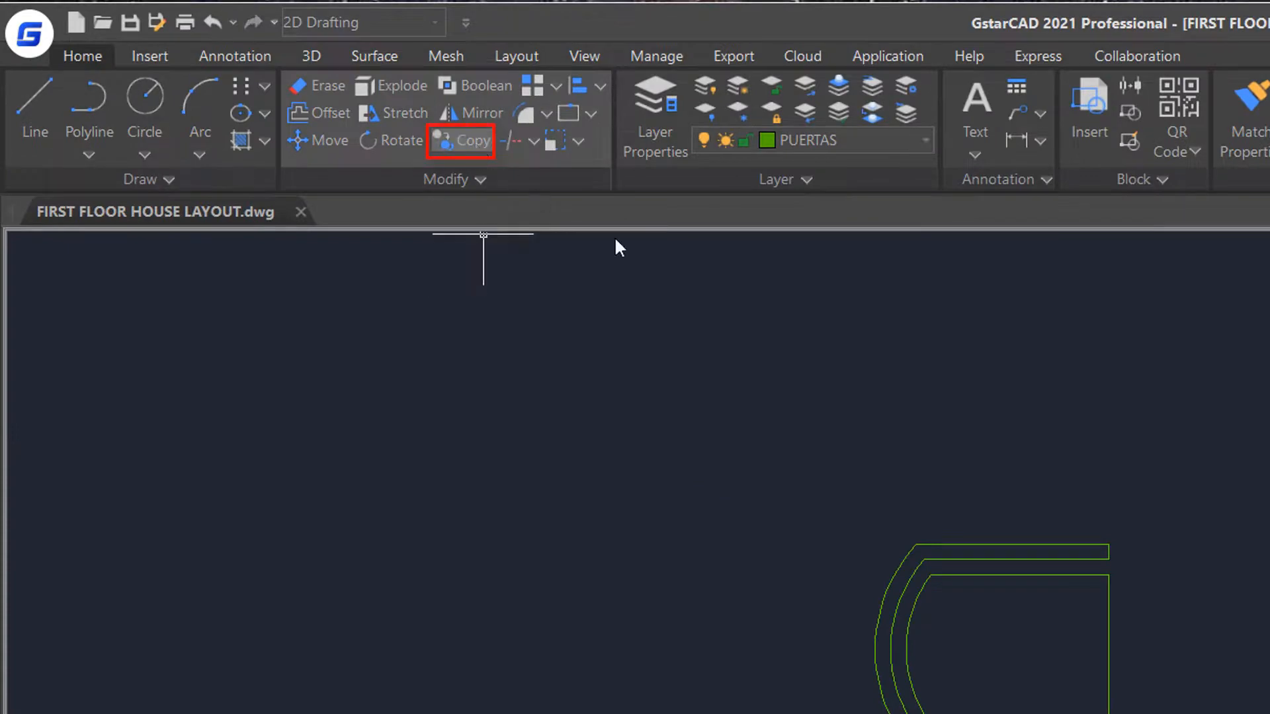
pyautogui.click(1209, 475)
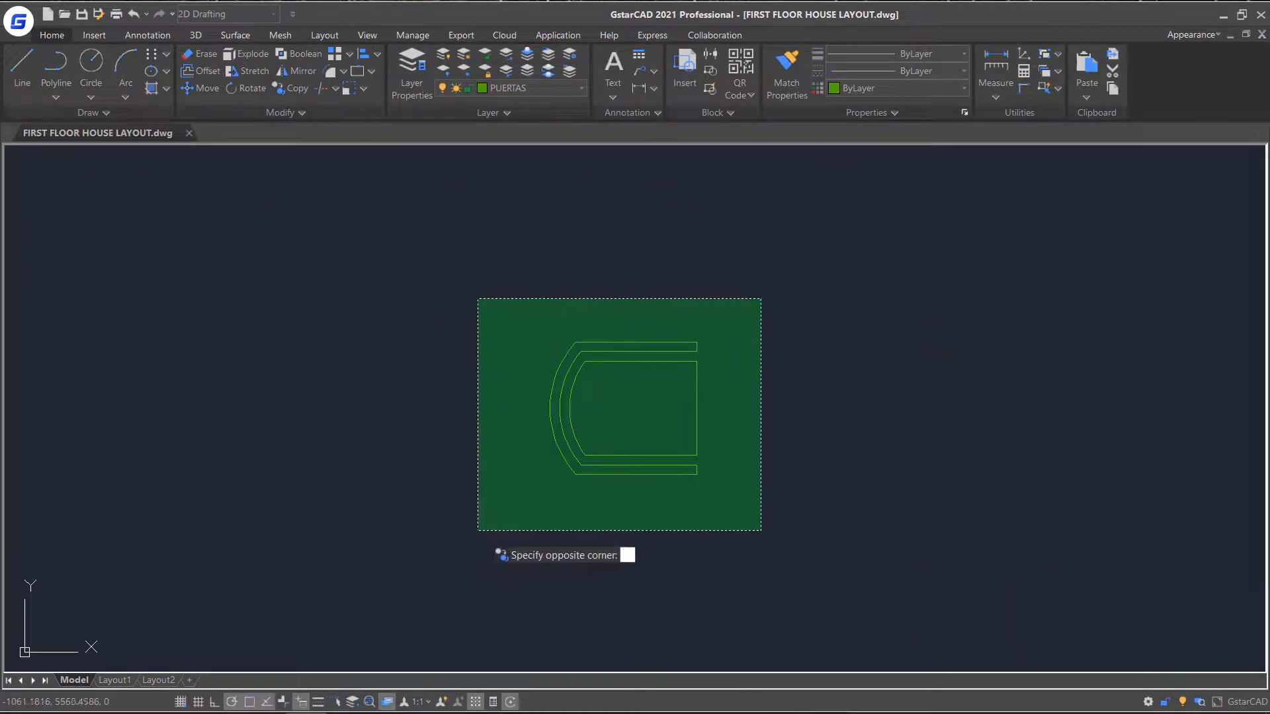
pyautogui.click(489, 526)
pyautogui.press('Return')
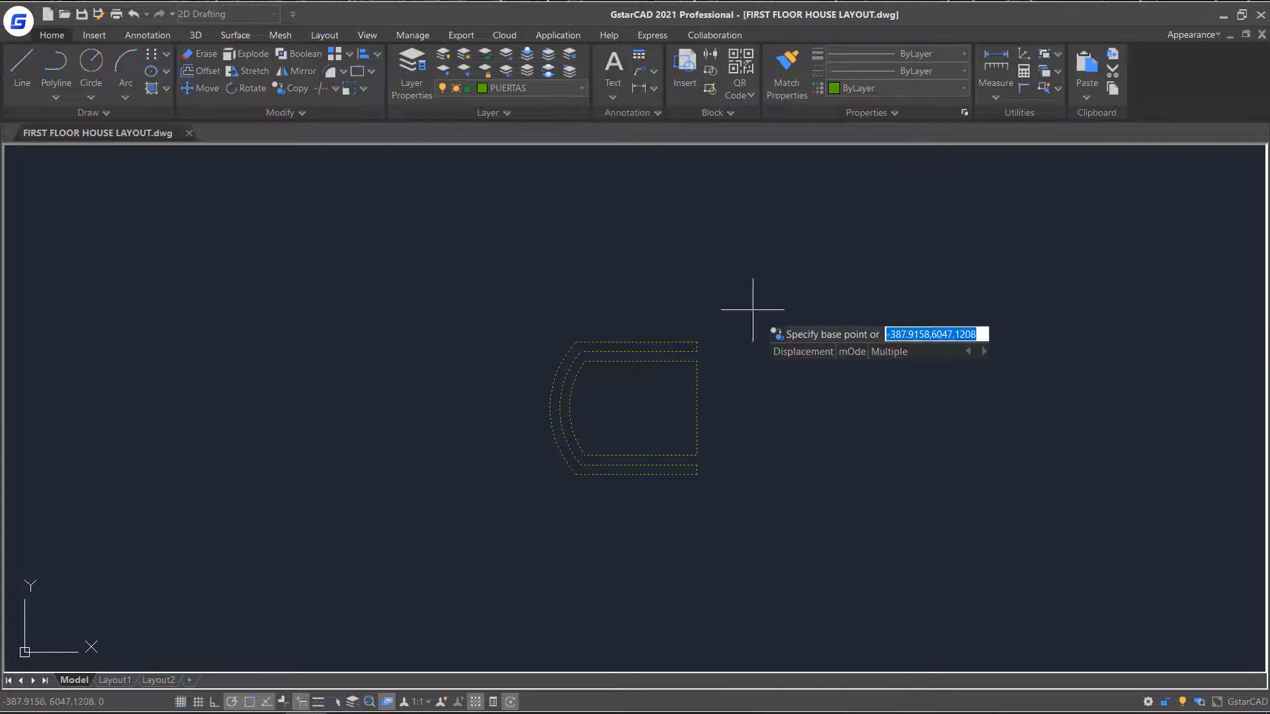
pyautogui.write('m')
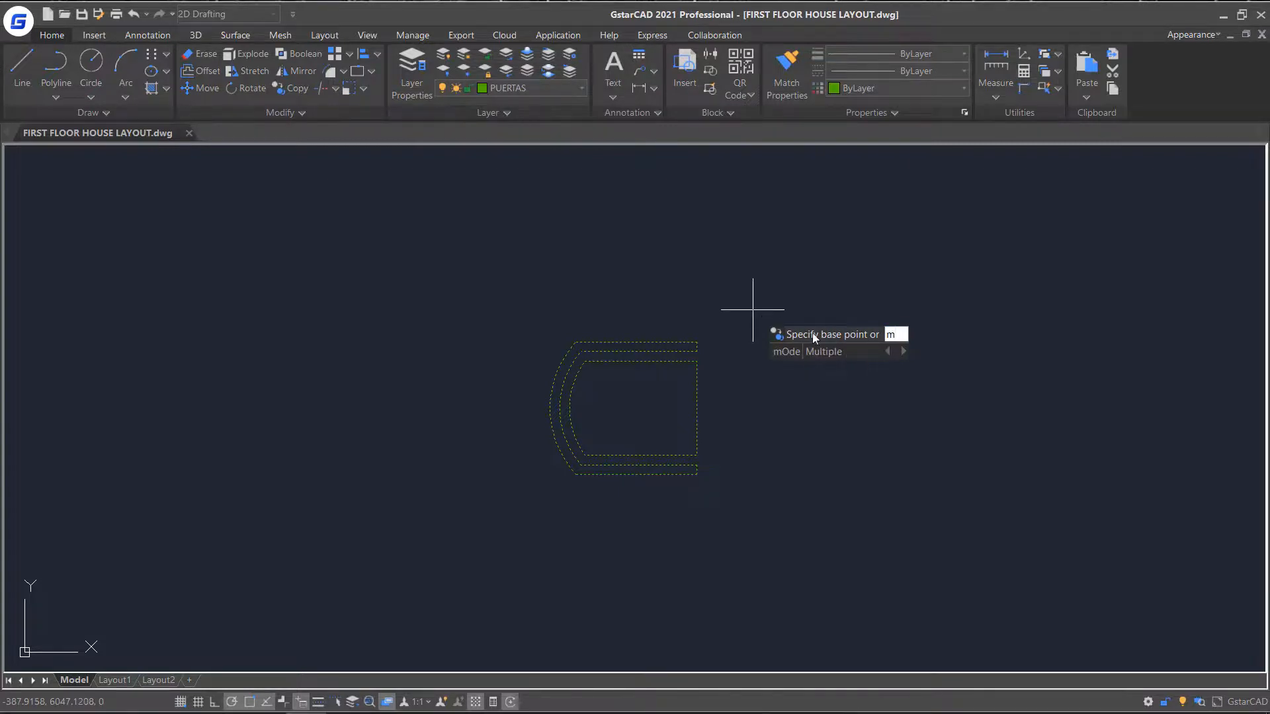
pyautogui.click(821, 350)
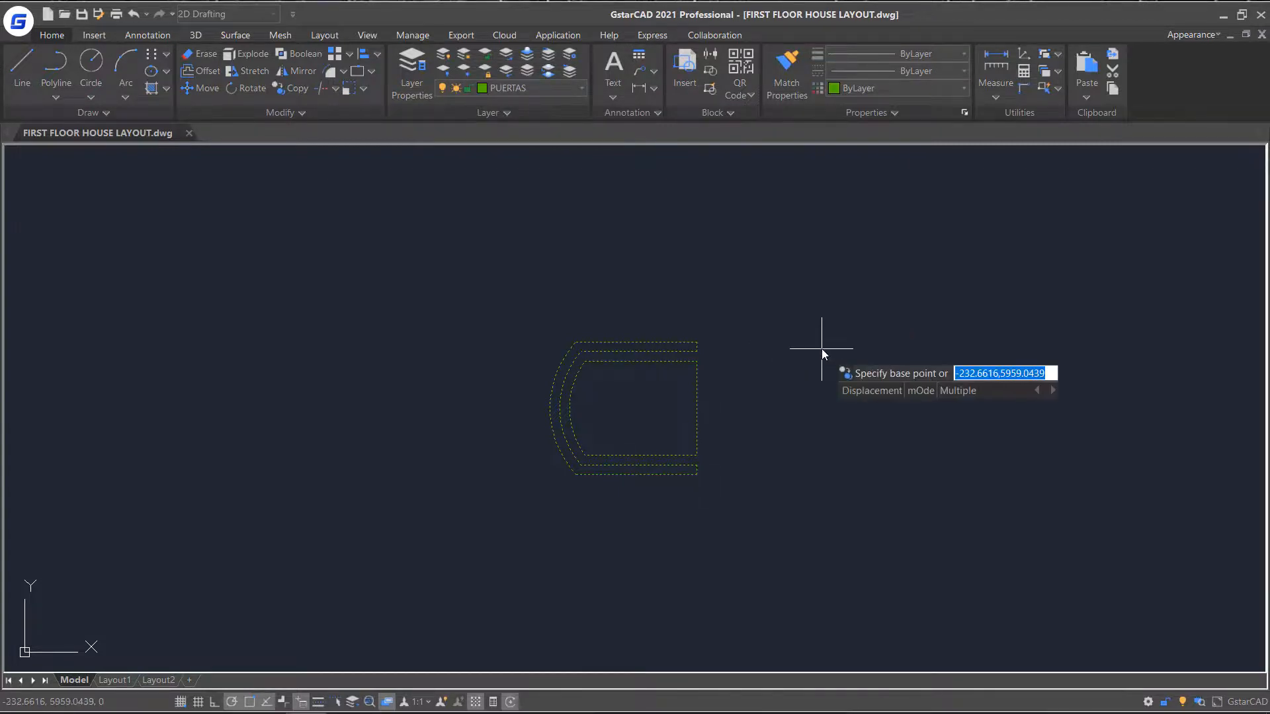
pyautogui.click(697, 408)
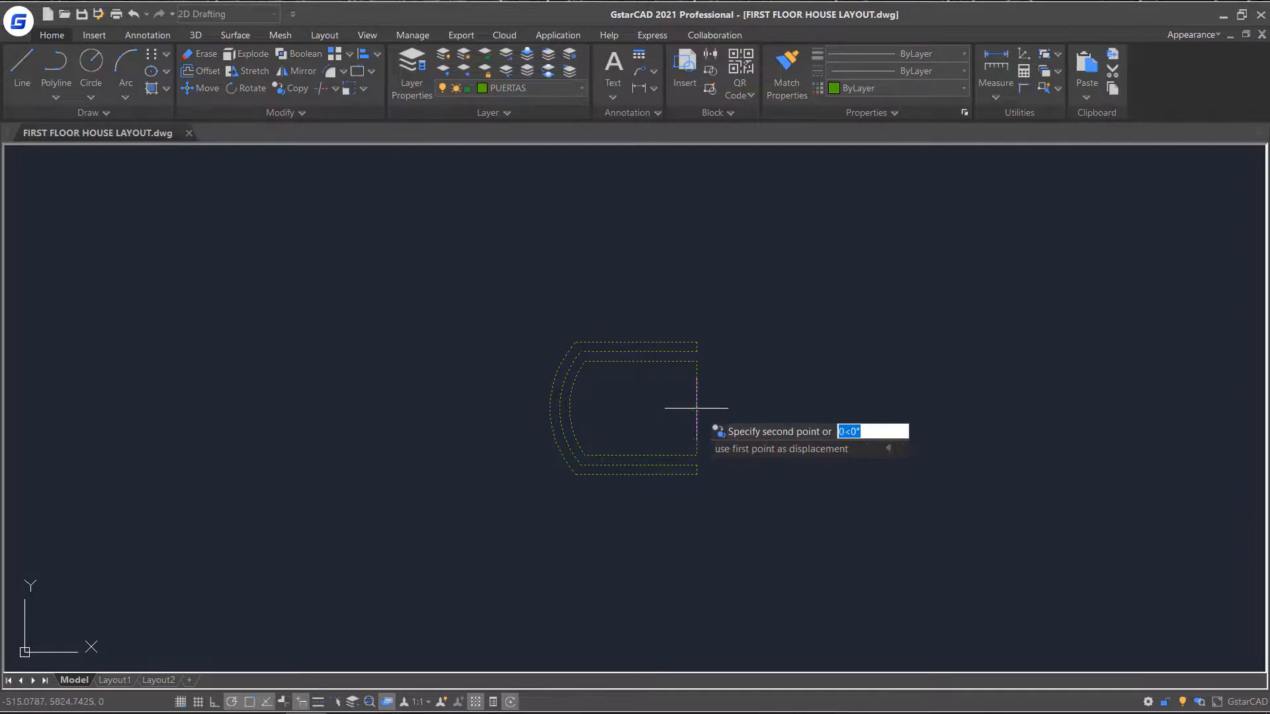
pyautogui.click(1006, 409)
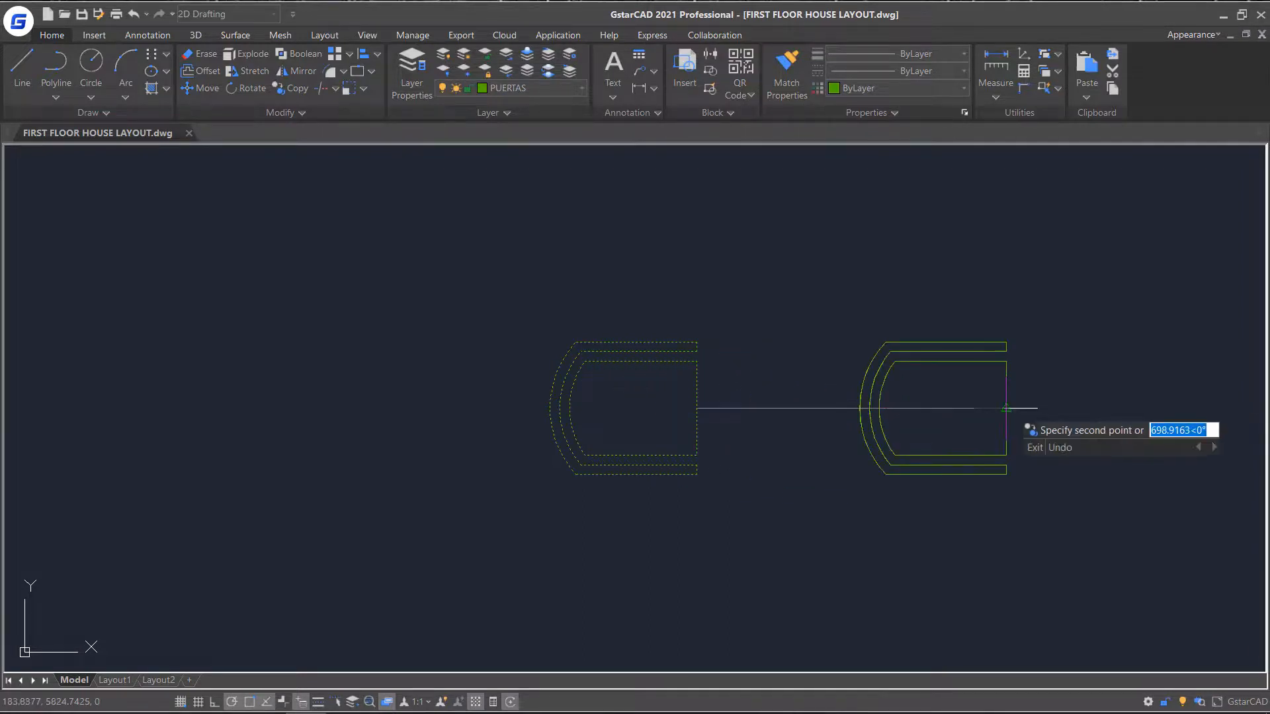
pyautogui.scroll(-2, 1079, 362)
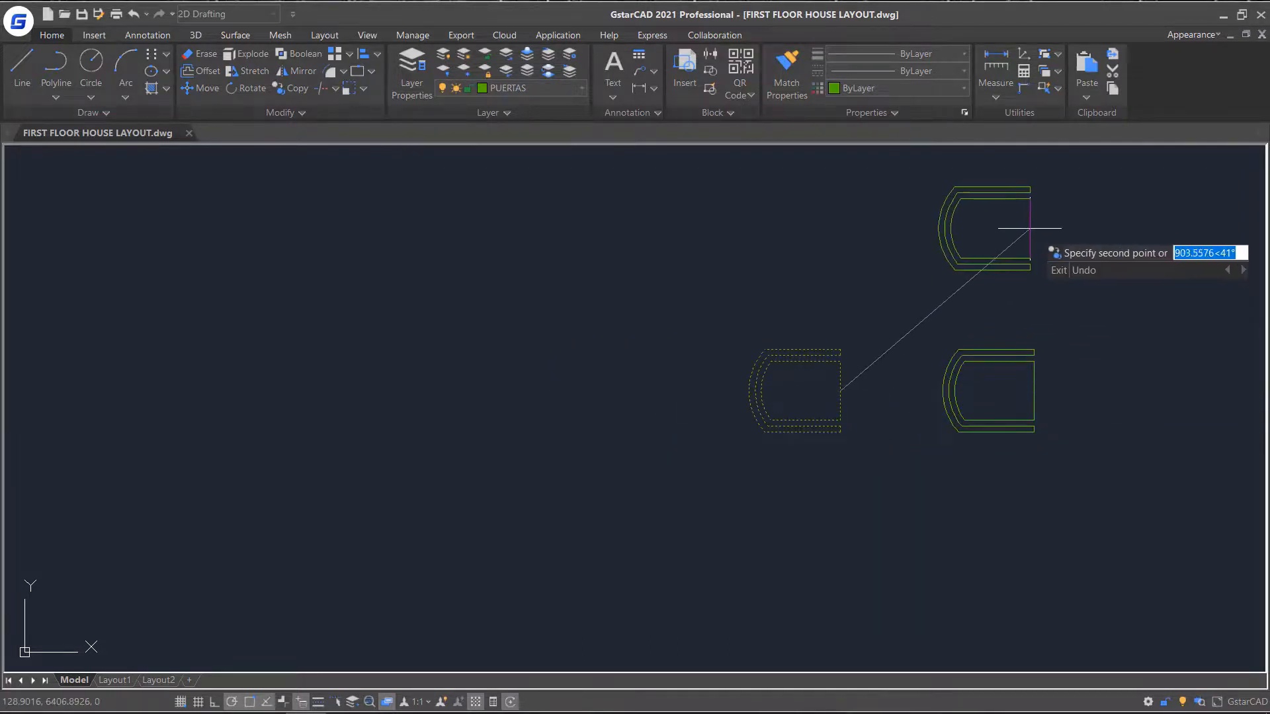
pyautogui.click(1038, 229)
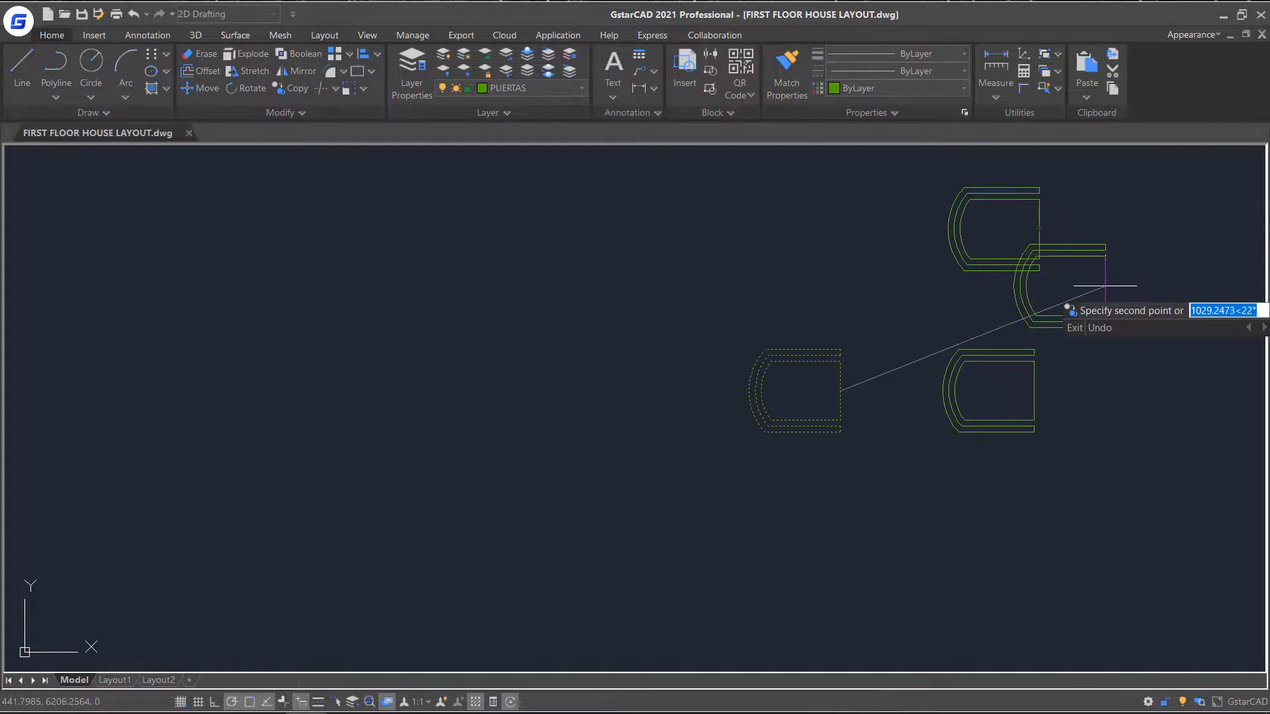
pyautogui.press('Return')
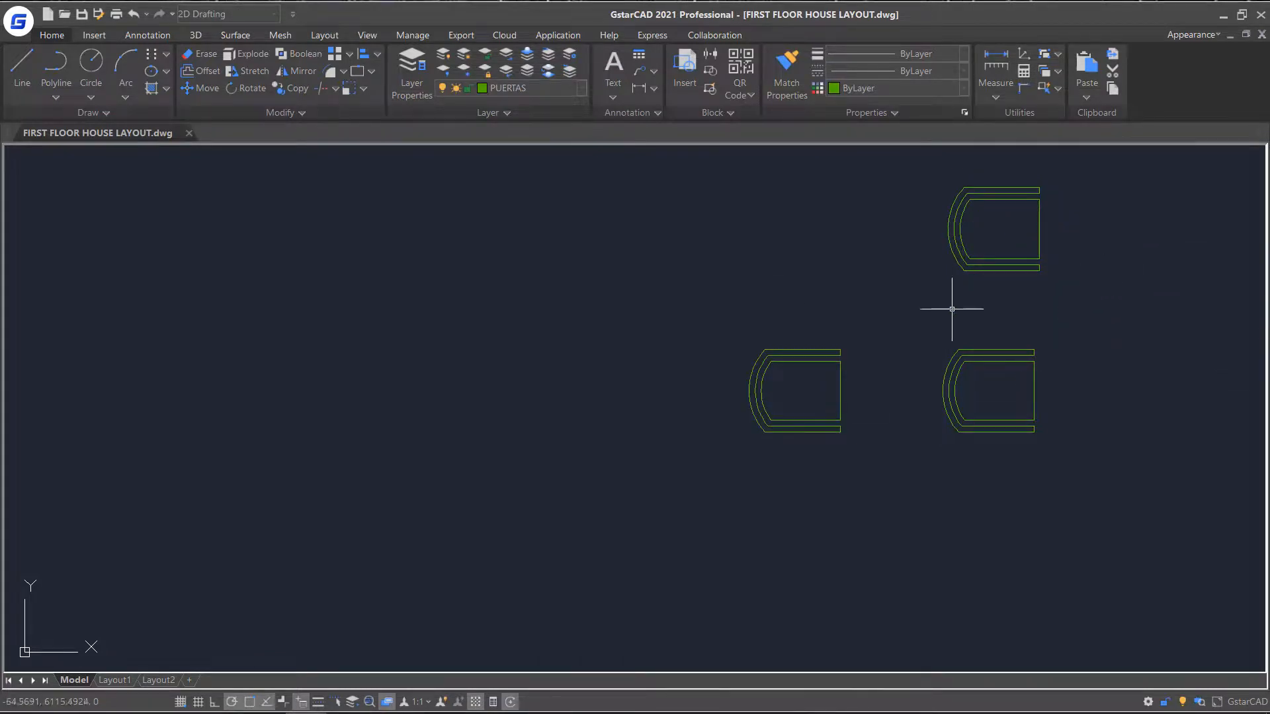
# Step: Copy the original chair 500 units straight up, using its right edge's midpoint as the base point
pyautogui.click(291, 88)
pyautogui.click(885, 319)
pyautogui.click(813, 389)
pyautogui.press('Return')
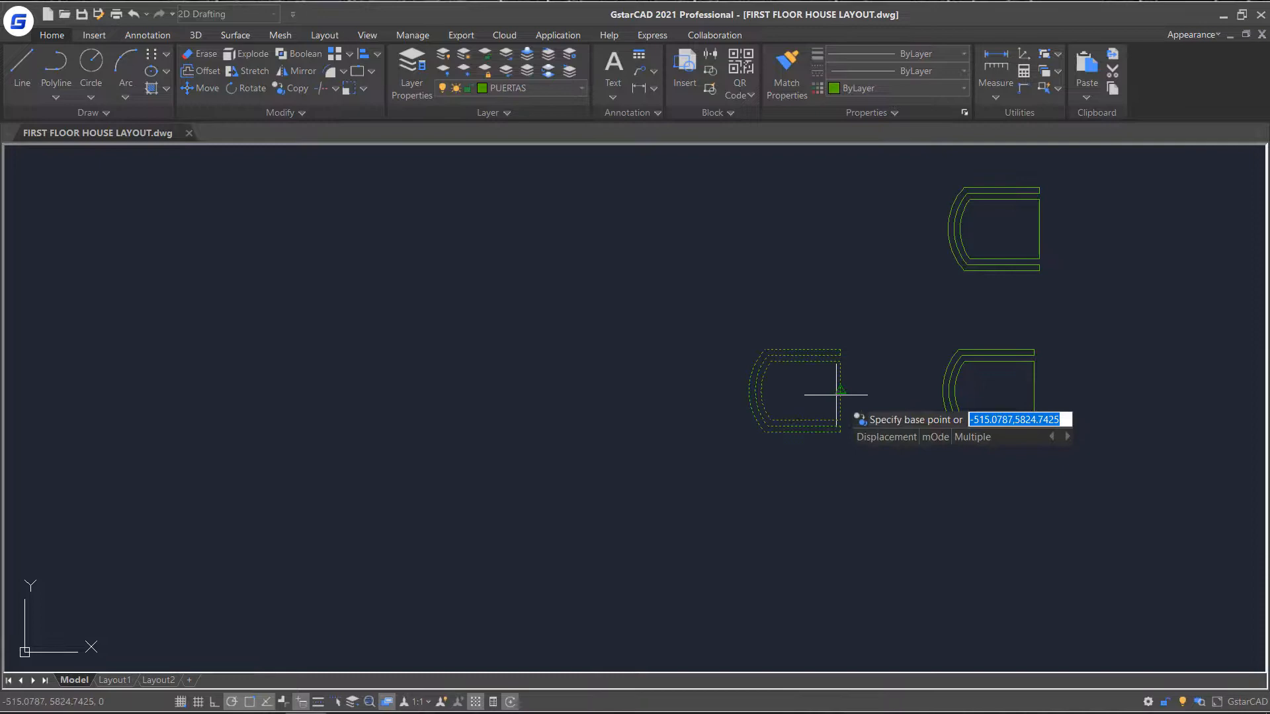
pyautogui.click(838, 394)
pyautogui.write('500')
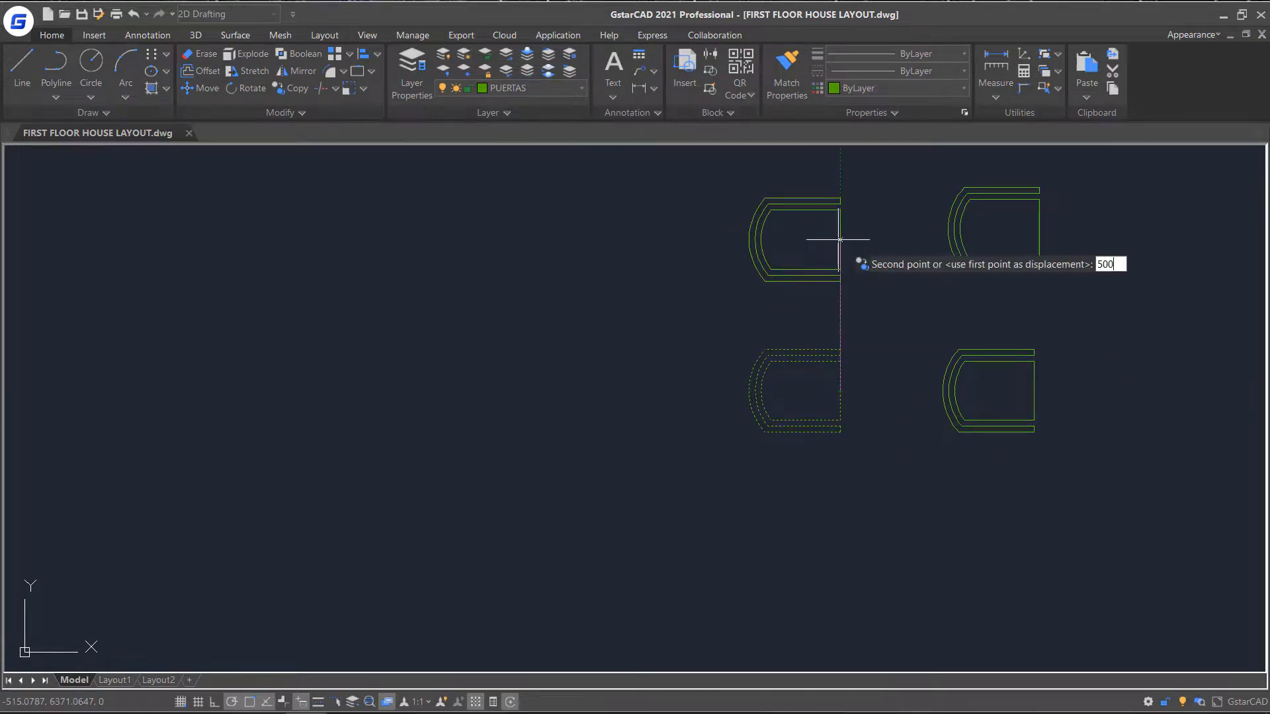
pyautogui.press('Return')
pyautogui.press('Return')
pyautogui.moveTo(924, 267); pyautogui.dragTo(664, 374, button='middle')
pyautogui.scroll(1, 664, 375)
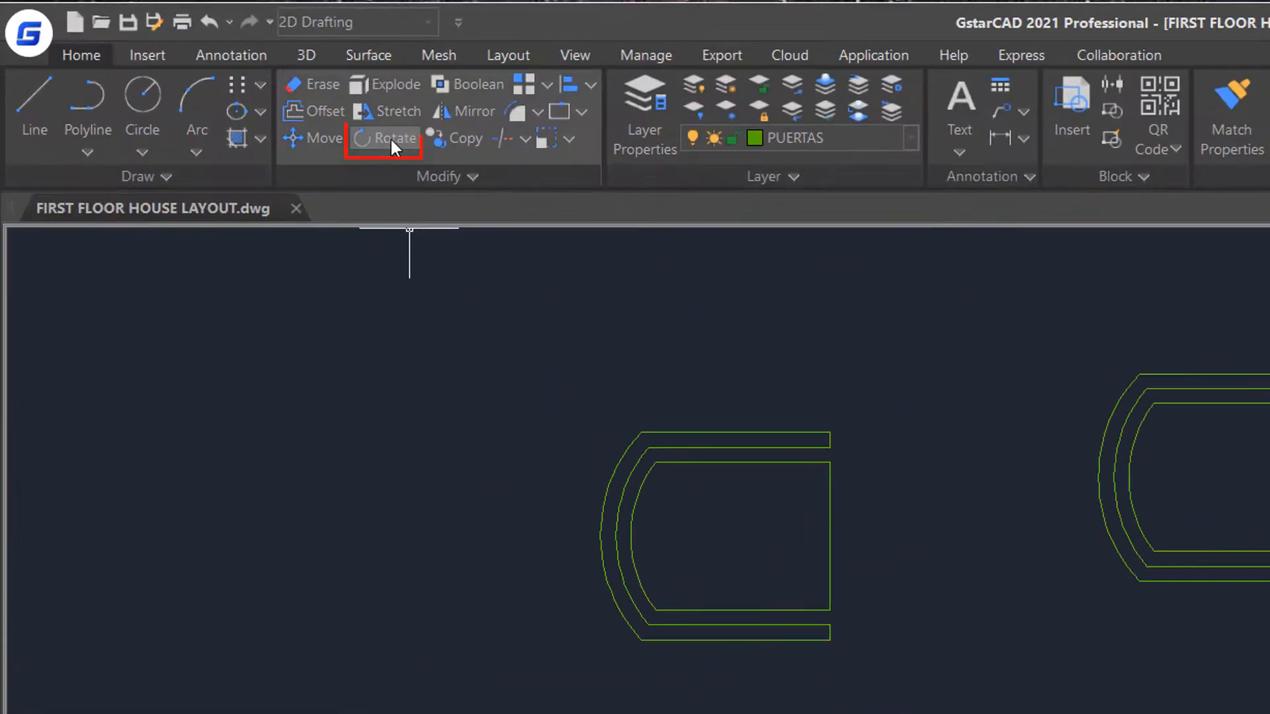
# Step: Rotate the upper right chair by 90 degrees about the midpoint of its straight right edge
pyautogui.click(274, 98)
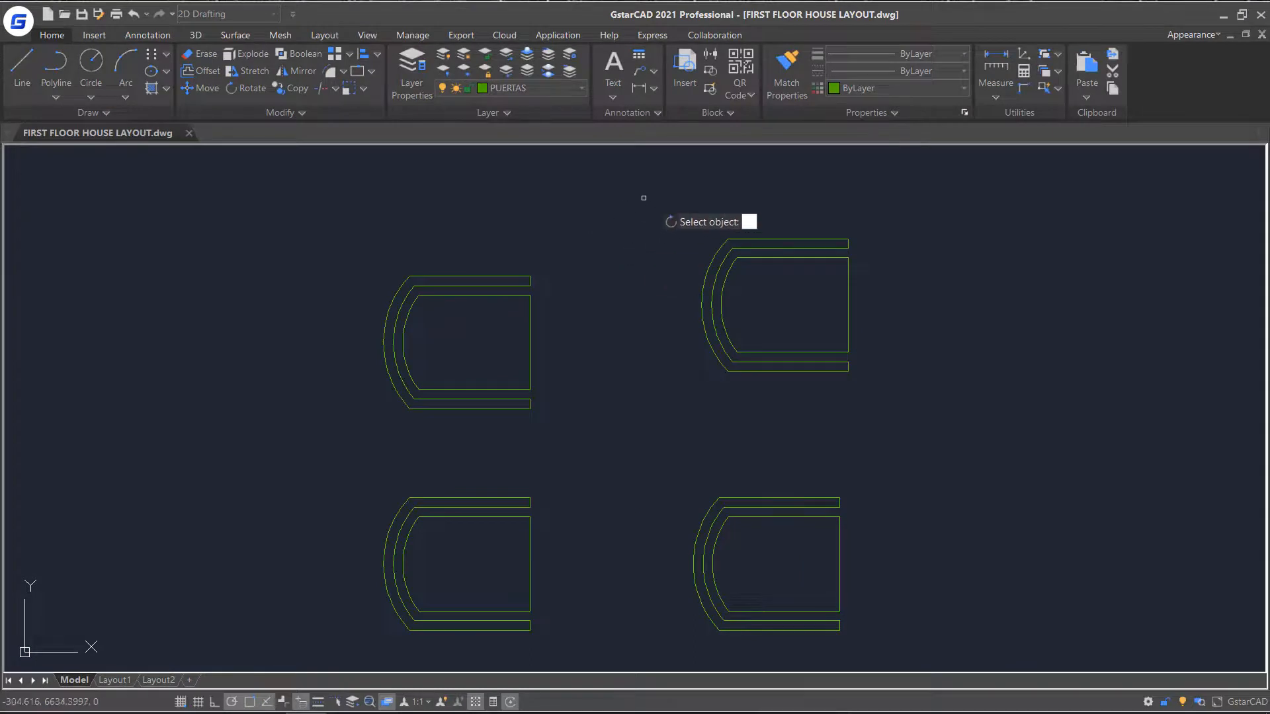
pyautogui.click(663, 189)
pyautogui.click(936, 435)
pyautogui.press('Return')
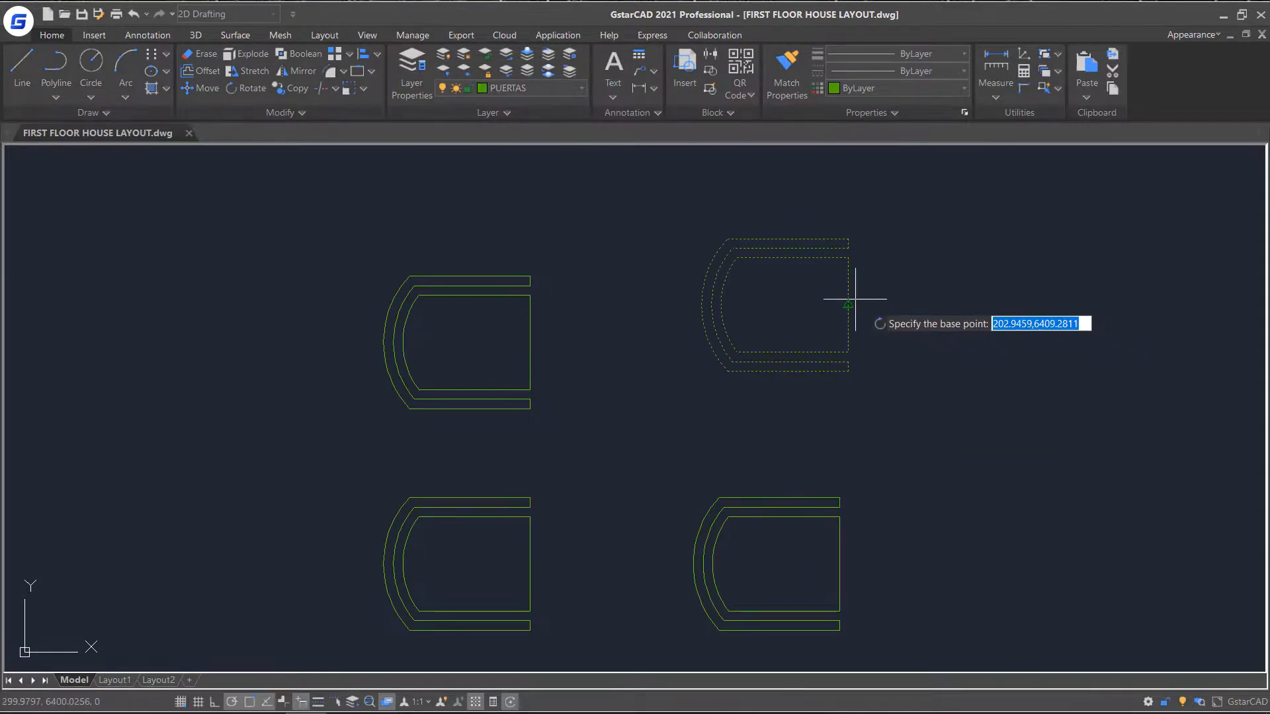
pyautogui.click(840, 301)
pyautogui.click(848, 305)
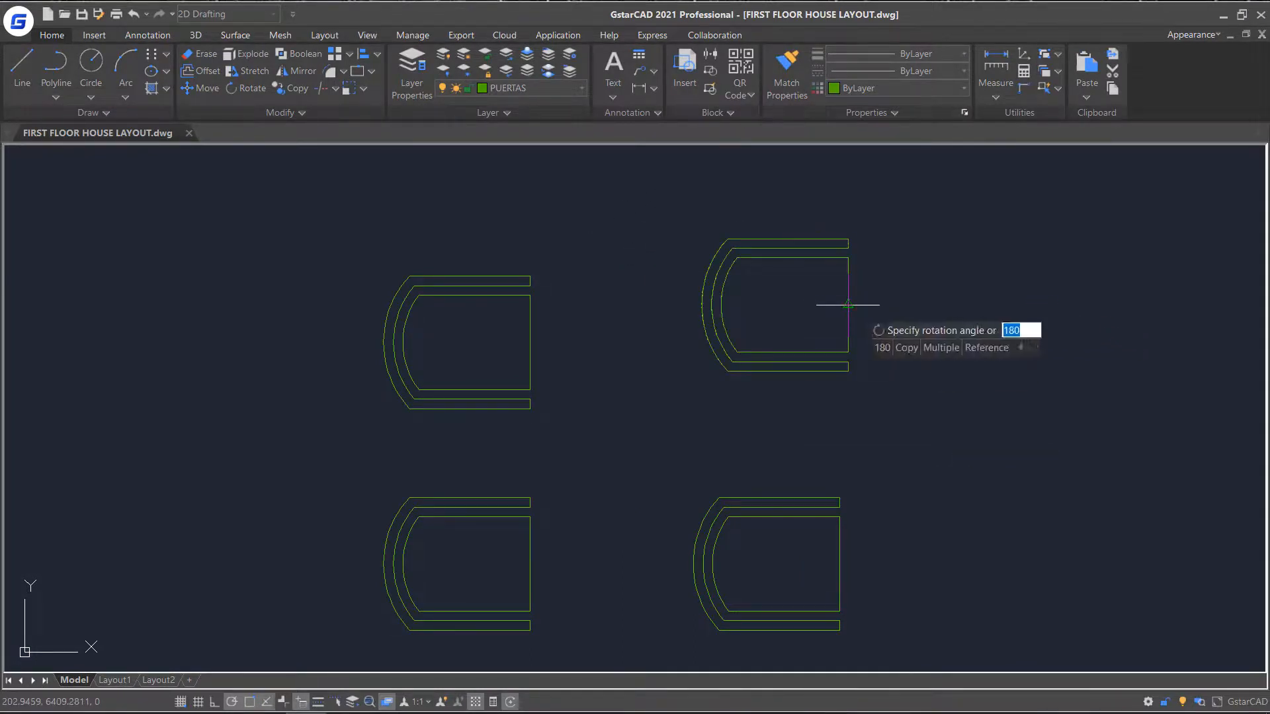
pyautogui.write('9')
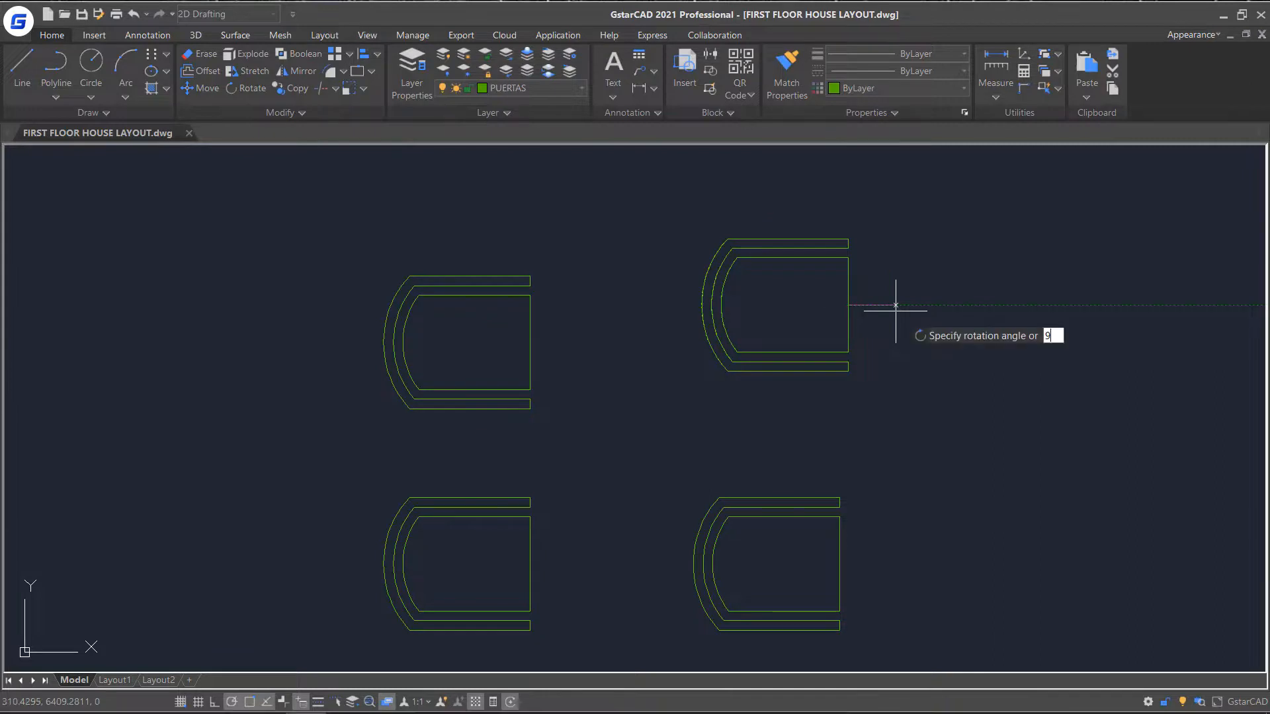
pyautogui.write('0')
pyautogui.press('Return')
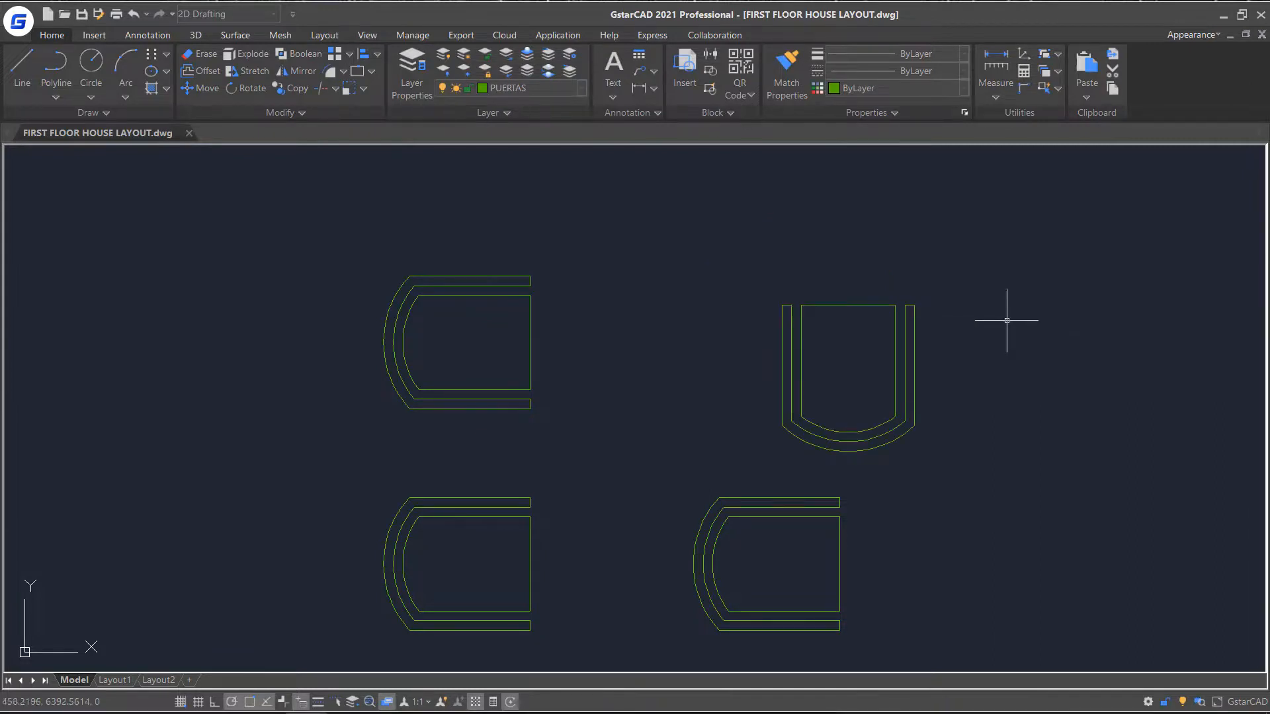
pyautogui.press('Return')
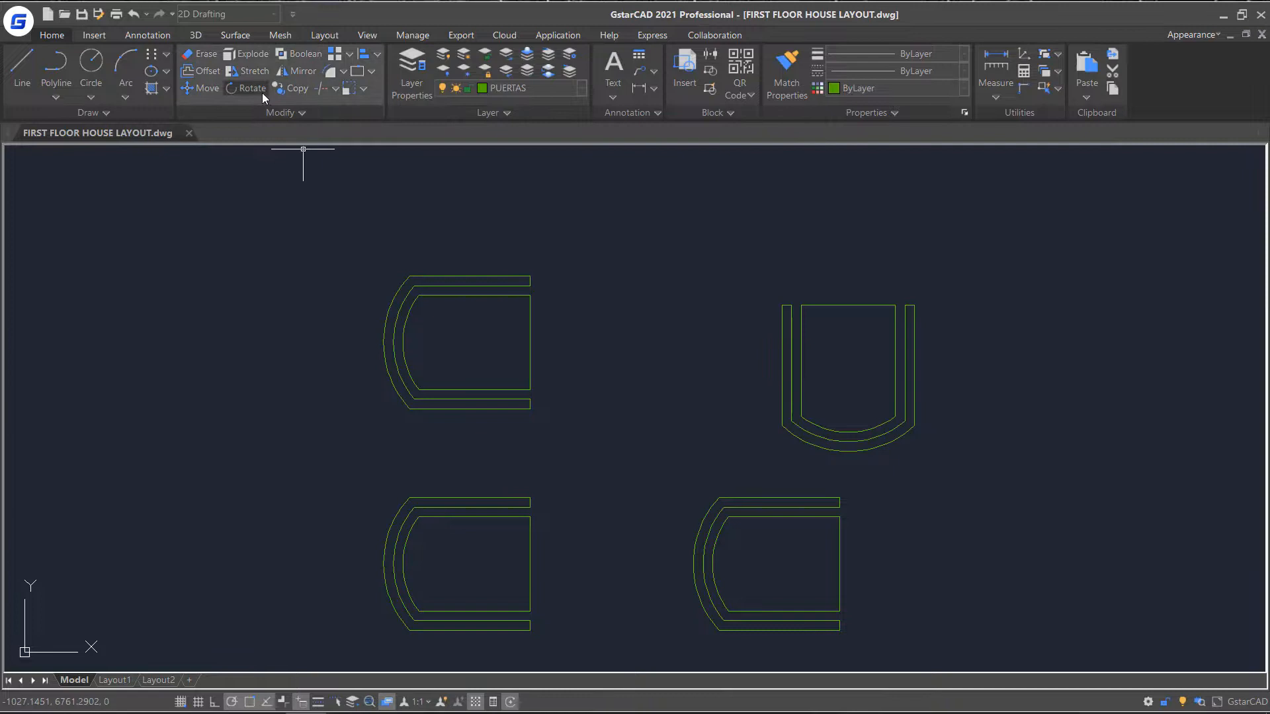
# Step: Rotate the upper left chair a quarter turn clockwise about the midpoint of its straight edge so its curved back faces up
pyautogui.click(246, 230)
pyautogui.click(587, 440)
pyautogui.press('Return')
pyautogui.click(530, 341)
pyautogui.press('Escape')
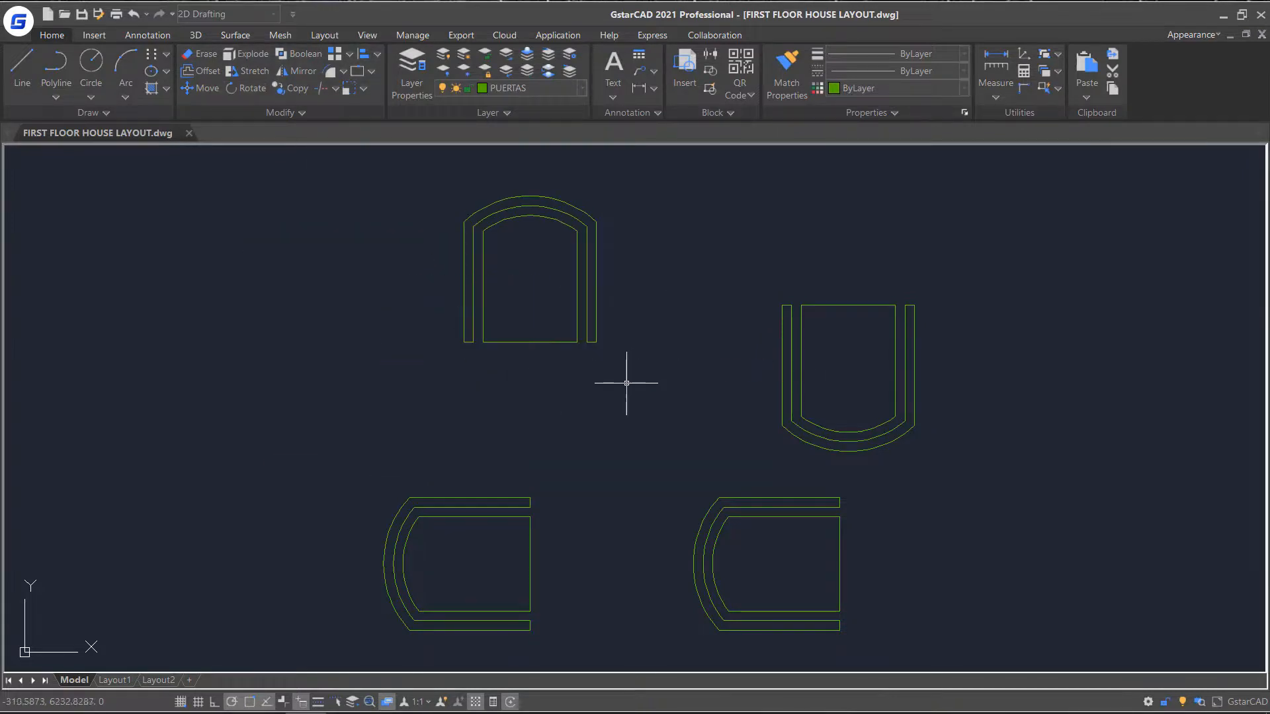
# Step: Rotate the lower right chair 180 degrees about the midpoint of its straight edge so its curved back faces right
pyautogui.click(665, 468)
pyautogui.click(886, 656)
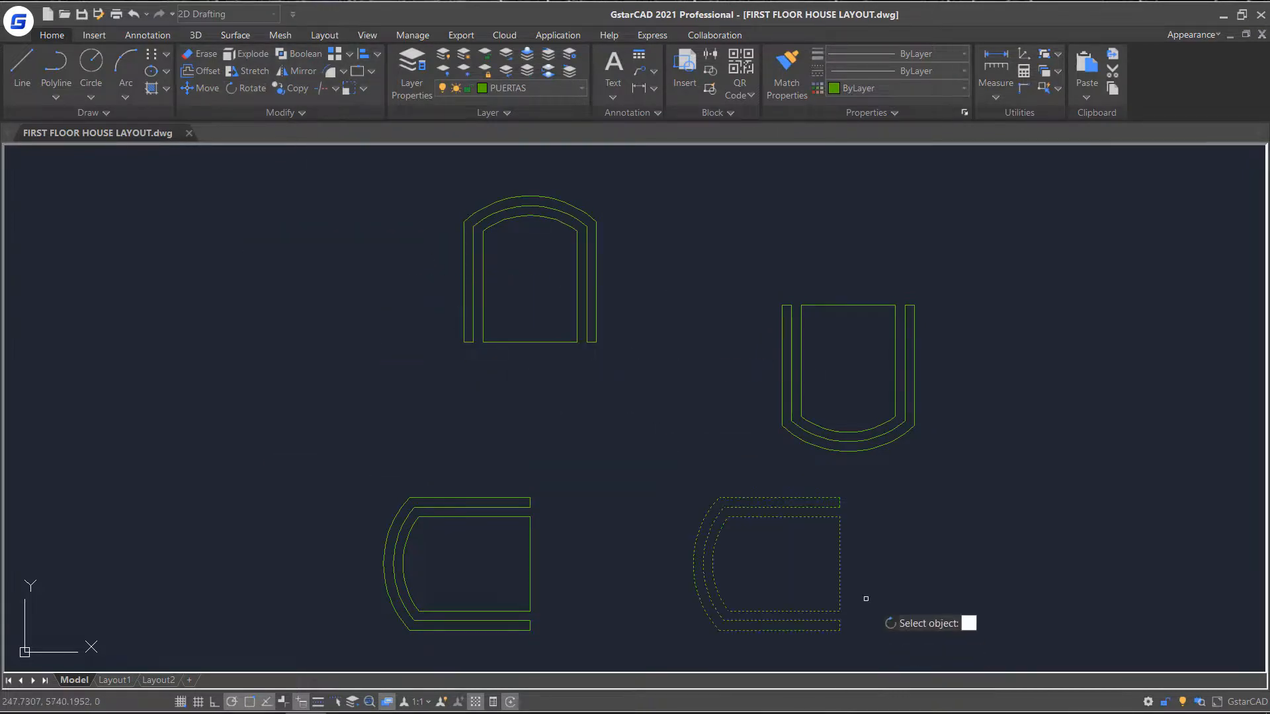
pyautogui.press('Return')
pyautogui.click(840, 564)
pyautogui.click(751, 562)
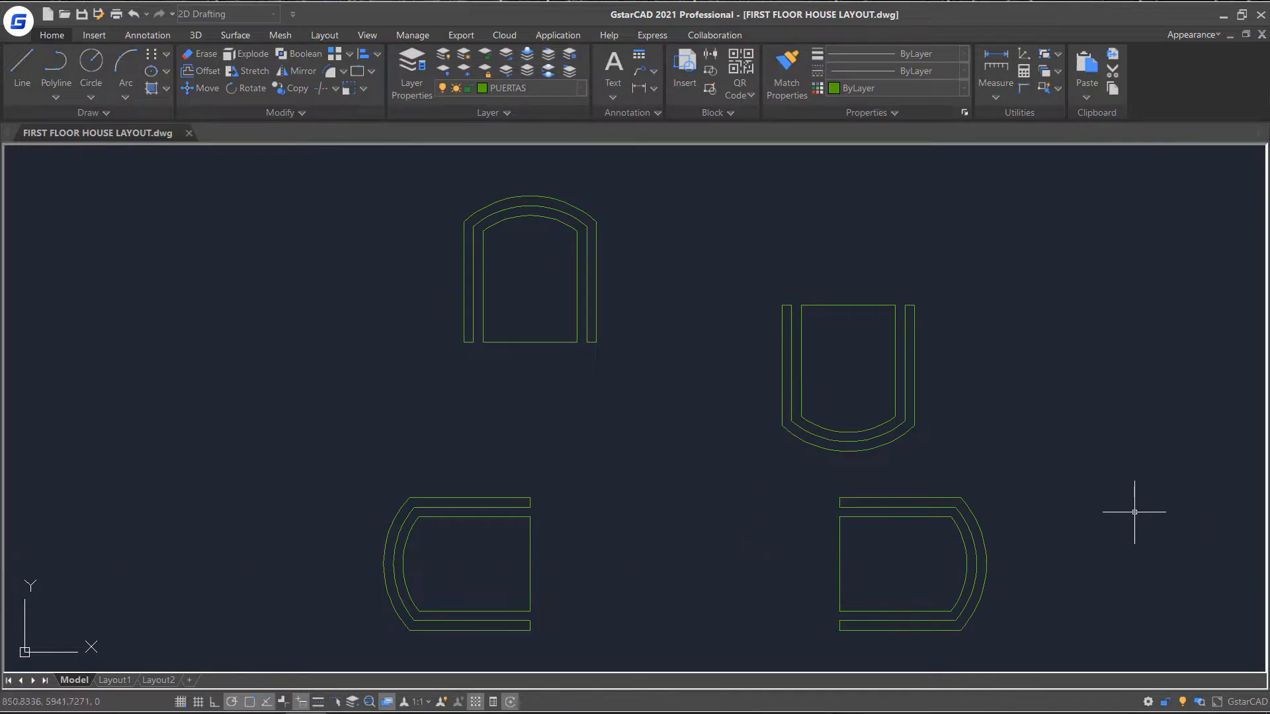
# Step: Move the lower left chair by its straight edge's midpoint into the house's right room, just left of the square table
pyautogui.scroll(-2, 819, 453)
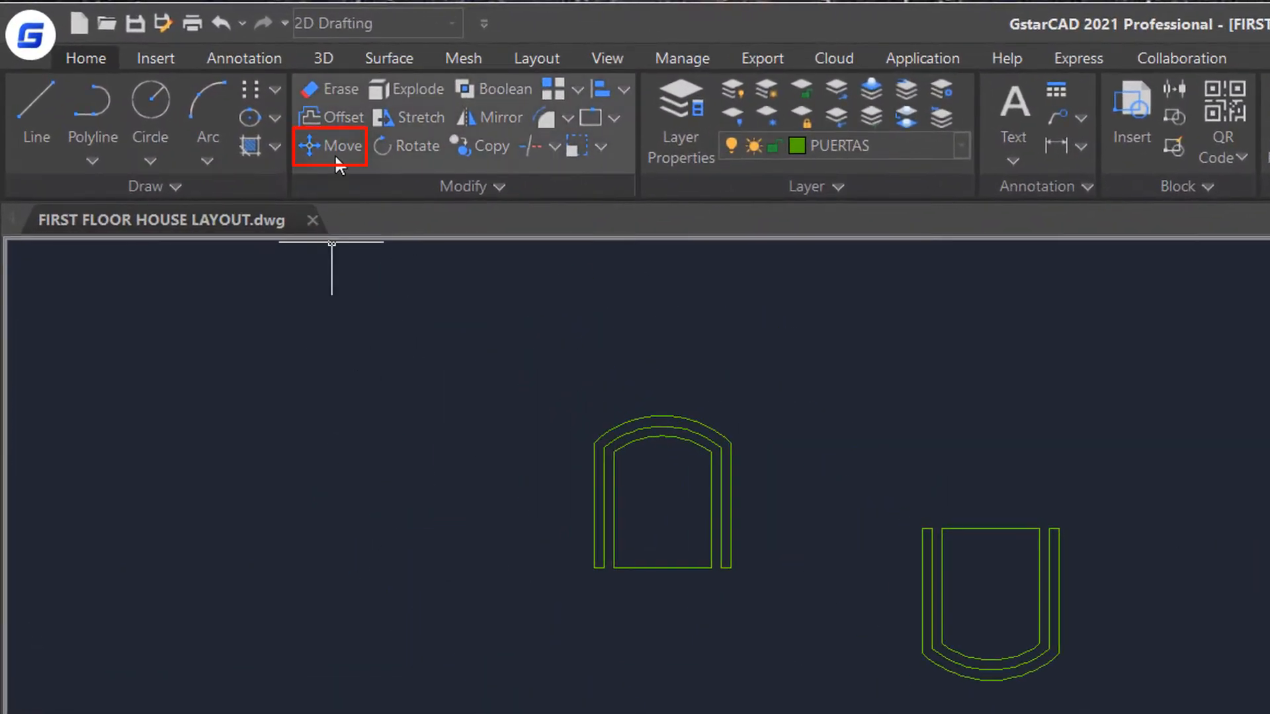
pyautogui.click(334, 153)
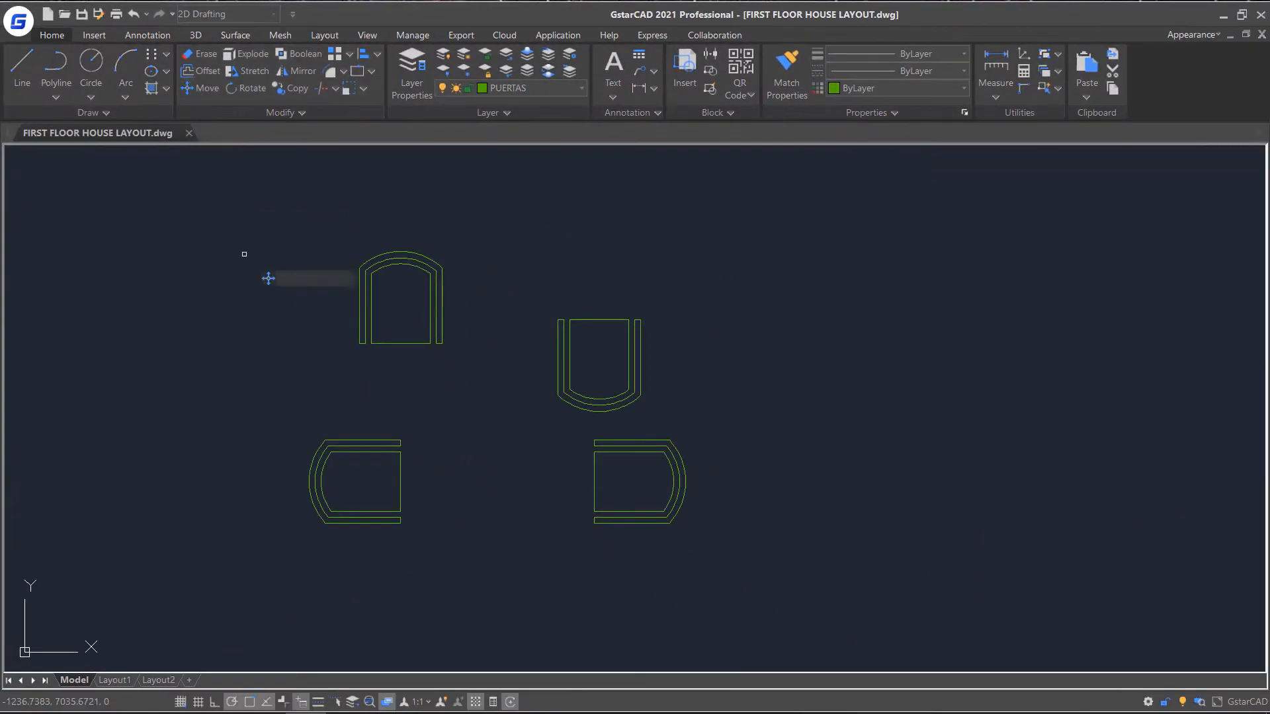
pyautogui.click(472, 400)
pyautogui.click(259, 542)
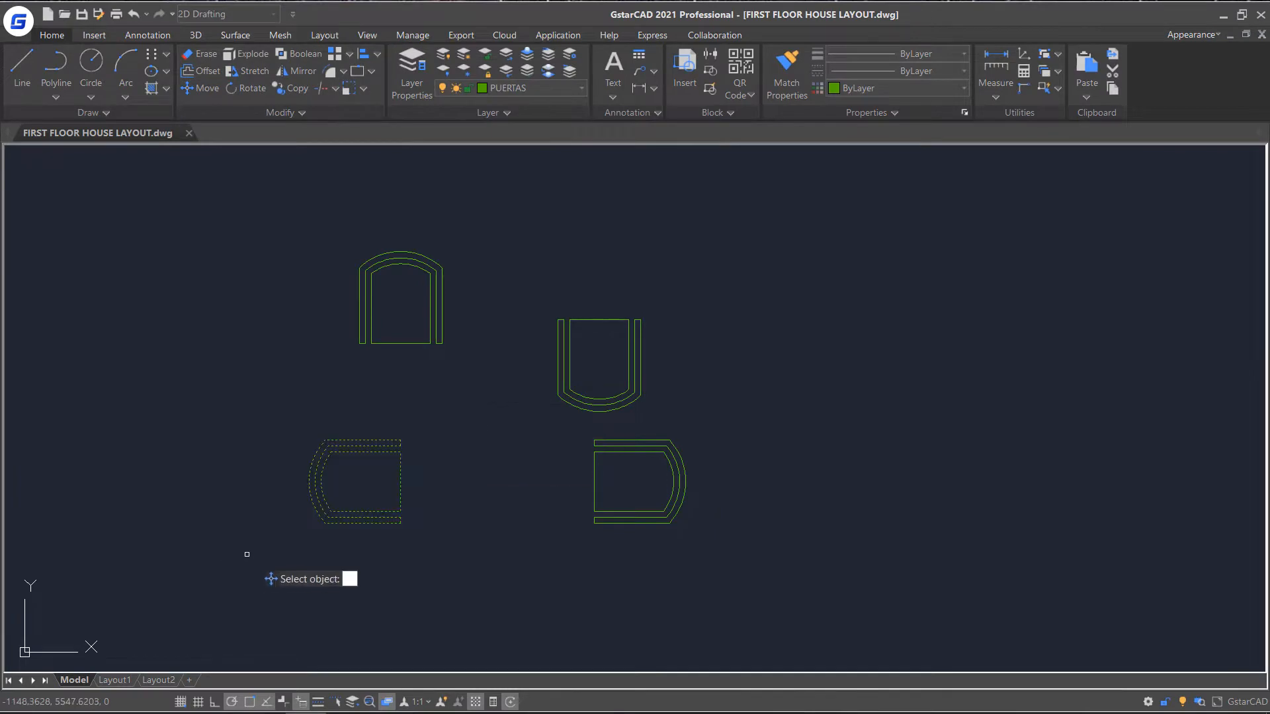
pyautogui.press('Return')
pyautogui.click(403, 486)
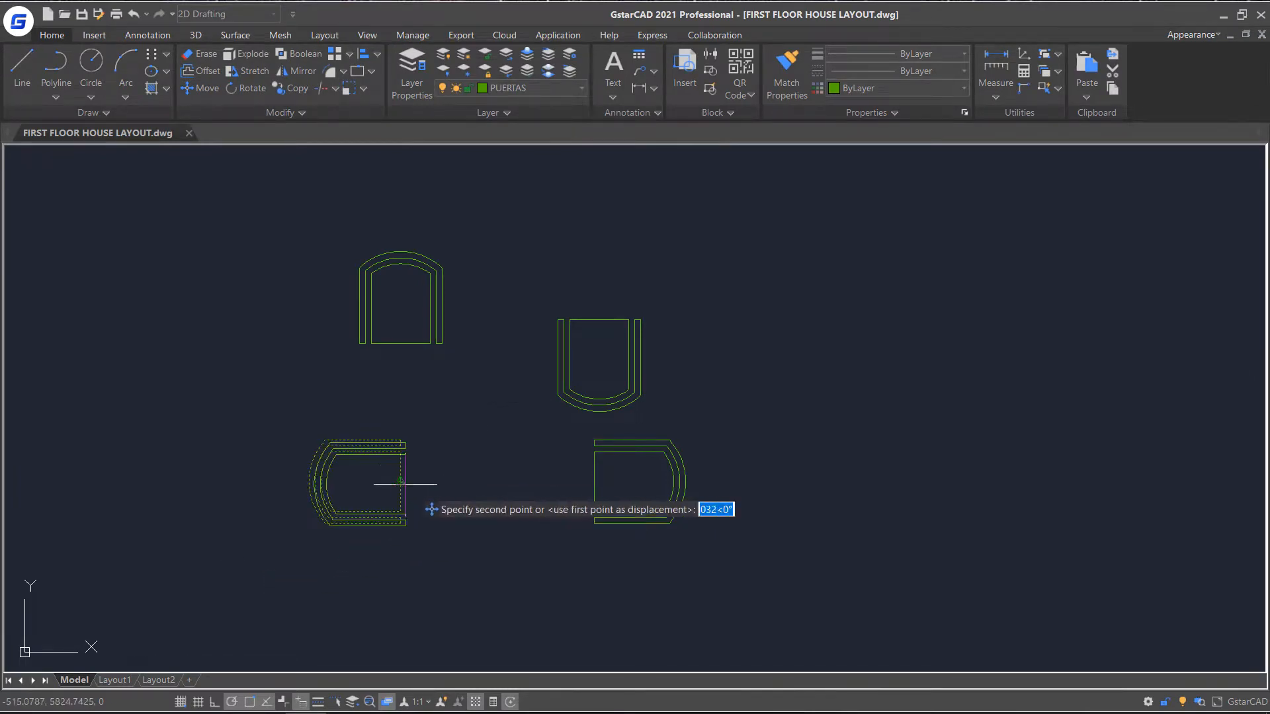
pyautogui.scroll(-5, 661, 505)
pyautogui.moveTo(952, 541); pyautogui.dragTo(115, 394, button='middle')
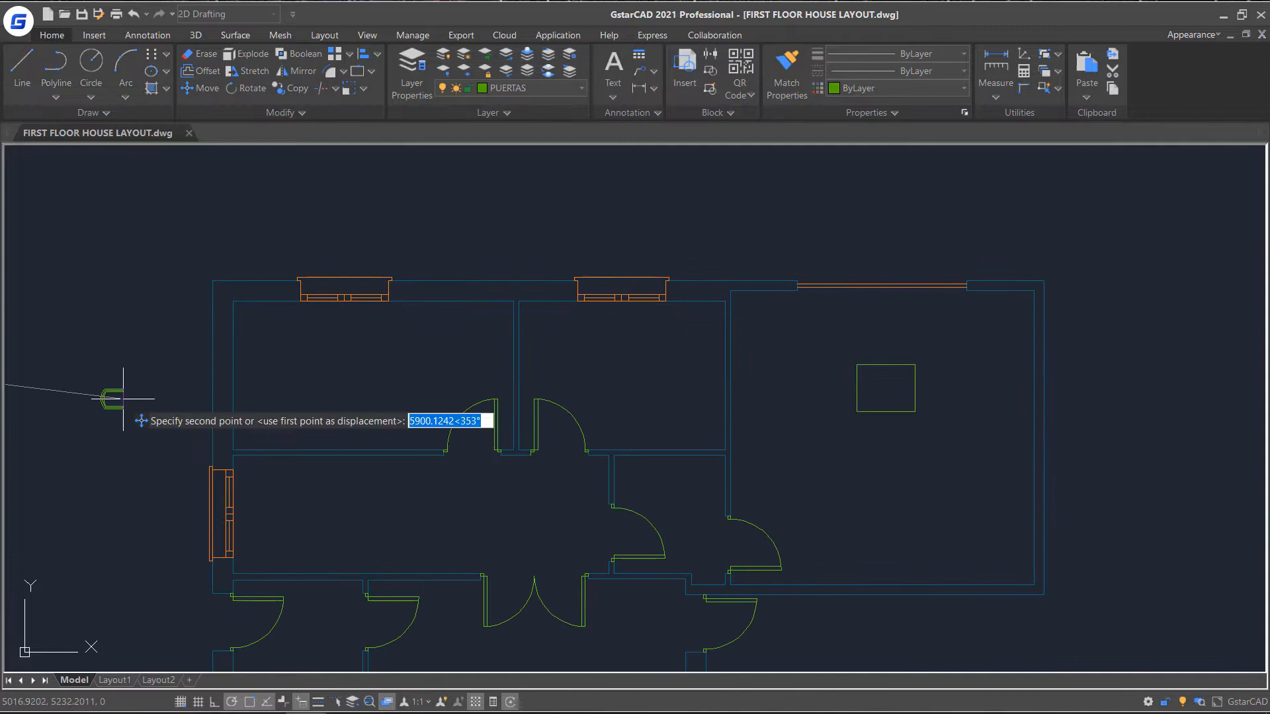
pyautogui.scroll(3, 834, 390)
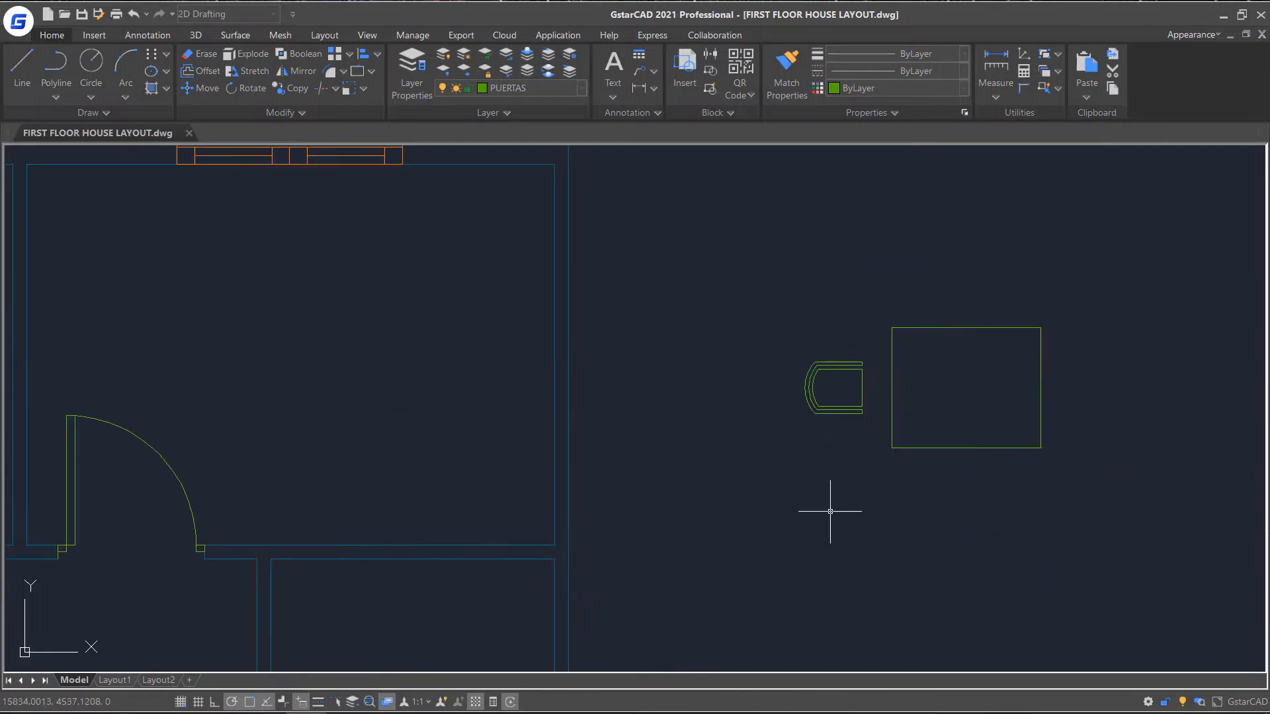
# Step: Move the chair whose back faces up by its straight edge's midpoint to a spot centred just above the table
pyautogui.scroll(-5, 830, 511)
pyautogui.scroll(3, 76, 416)
pyautogui.click(161, 392)
pyautogui.click(266, 485)
pyautogui.click(201, 88)
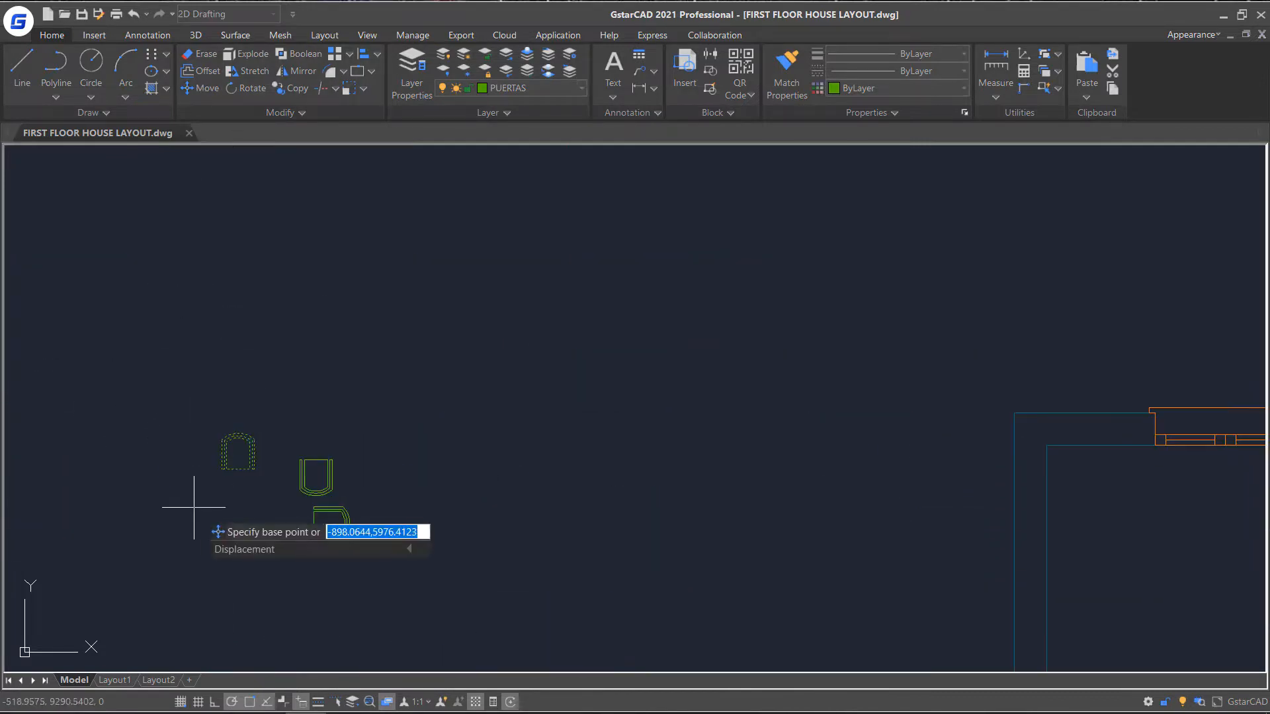
pyautogui.click(238, 463)
pyautogui.scroll(-4, 1119, 595)
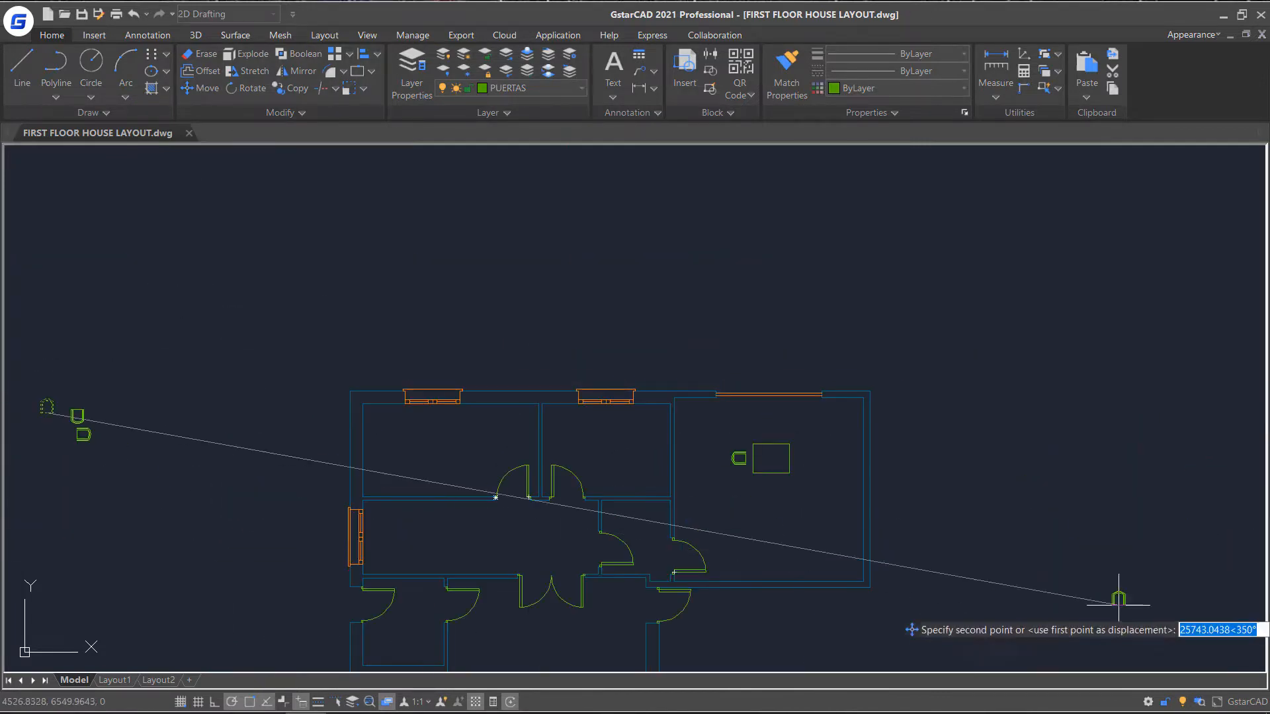
pyautogui.click(770, 436)
# Step: Move the chair whose back faces down by its straight edge's midpoint to a spot centred just below the table
pyautogui.scroll(4, 107, 404)
pyautogui.moveTo(99, 425); pyautogui.dragTo(457, 347, button='middle')
pyautogui.click(440, 312)
pyautogui.click(246, 409)
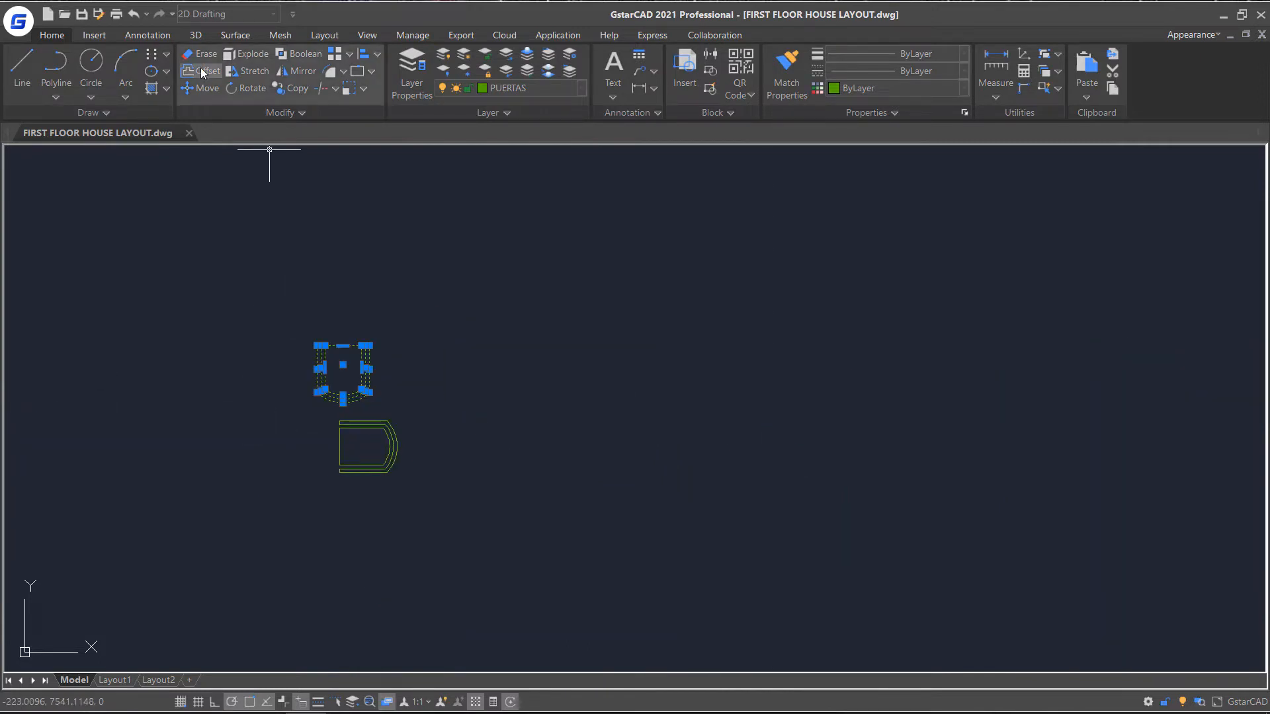
pyautogui.click(201, 88)
pyautogui.click(343, 345)
pyautogui.scroll(-4, 546, 408)
pyautogui.moveTo(787, 585); pyautogui.dragTo(365, 531, button='middle')
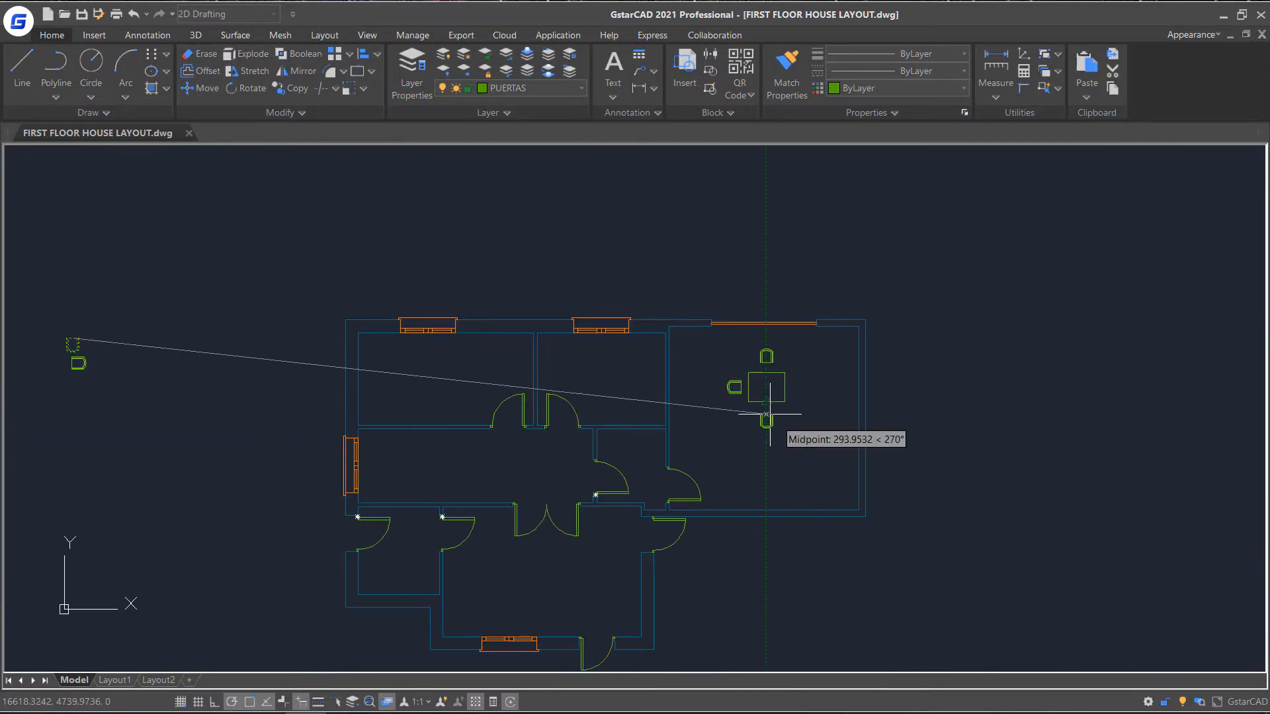
pyautogui.click(767, 414)
# Step: Move the remaining chair, whose back faces right, by its straight edge's midpoint to the table's right side, level with its centre
pyautogui.click(201, 88)
pyautogui.click(135, 331)
pyautogui.click(27, 382)
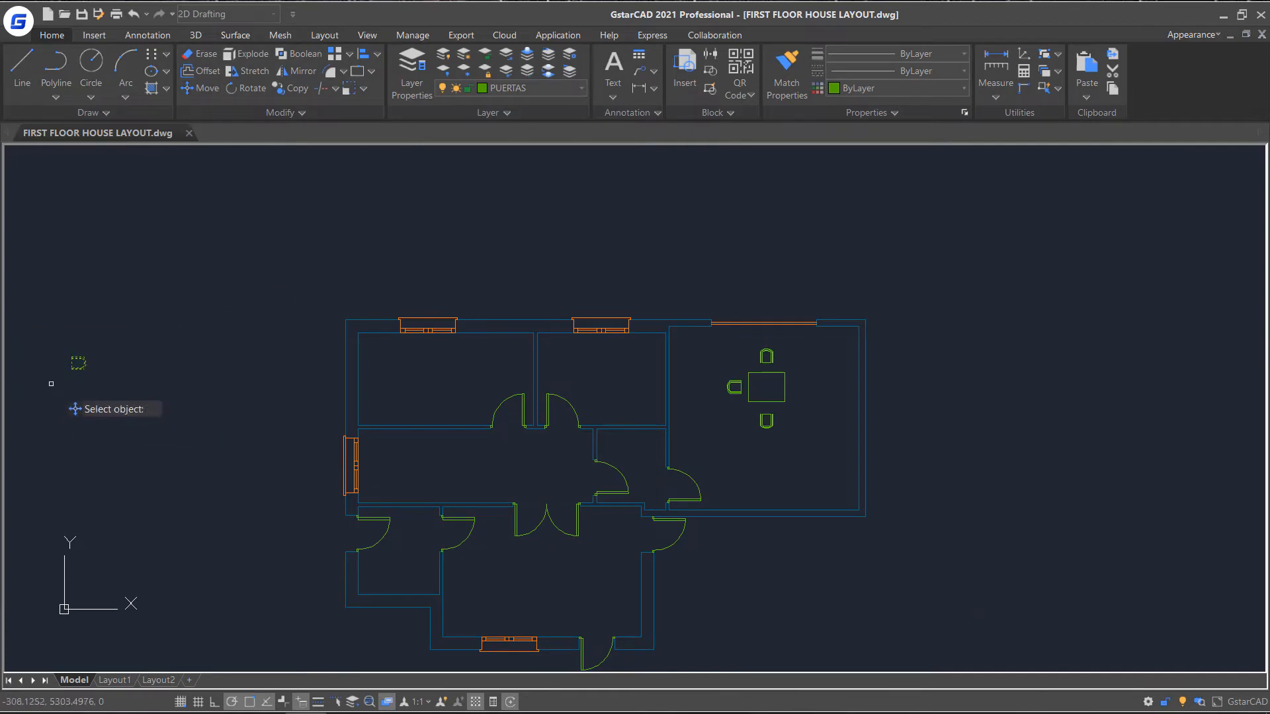
pyautogui.press('Return')
pyautogui.scroll(2, 54, 368)
pyautogui.click(83, 361)
pyautogui.scroll(-4, 379, 428)
pyautogui.scroll(6, 723, 413)
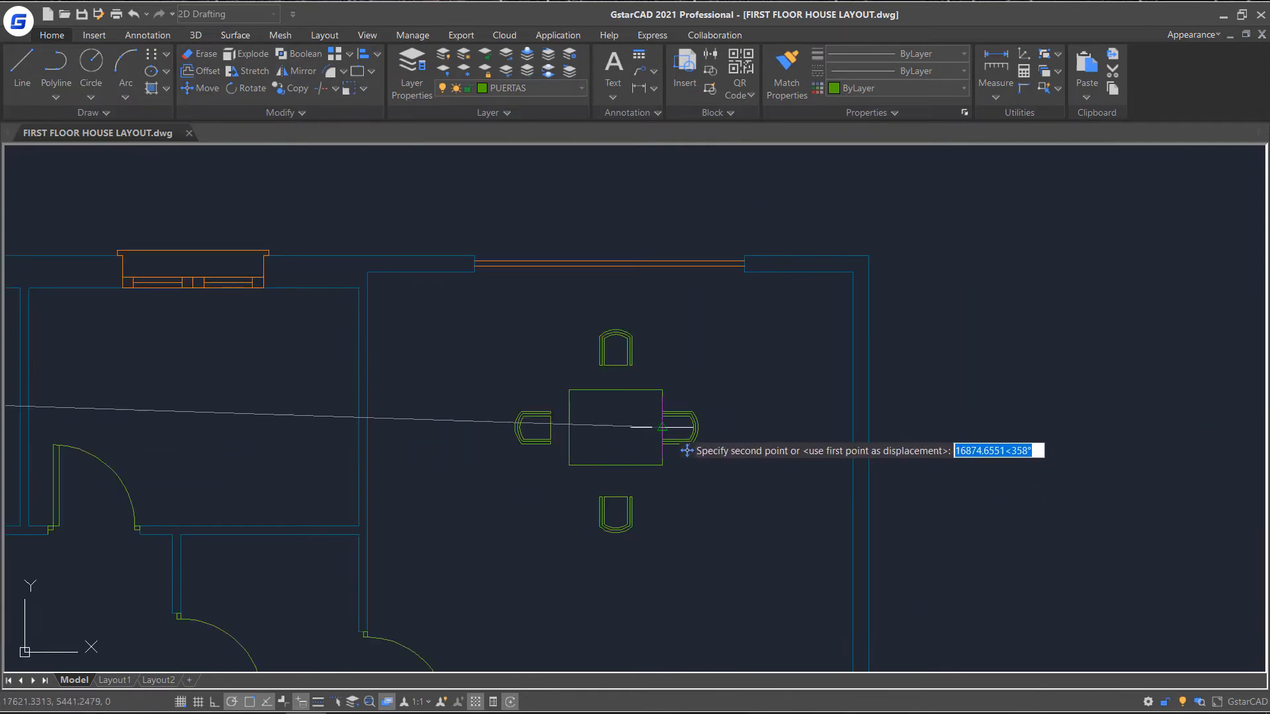
pyautogui.click(673, 428)
pyautogui.scroll(-6, 744, 417)
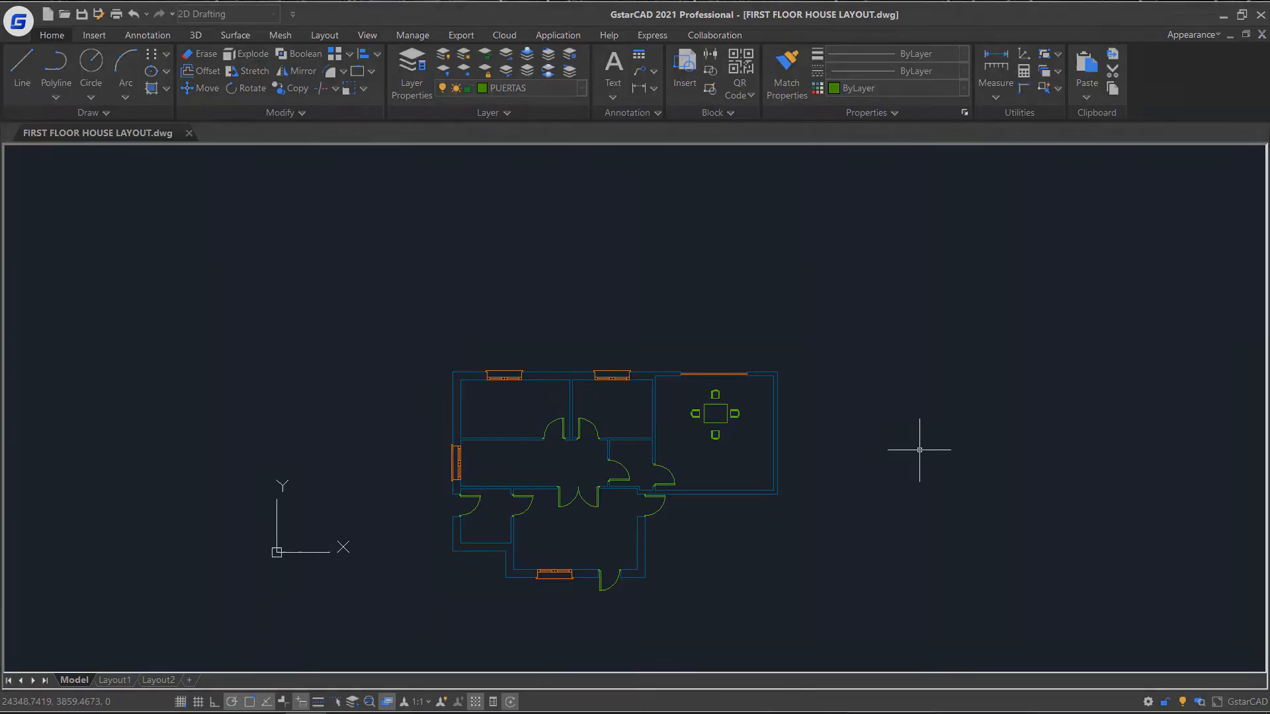